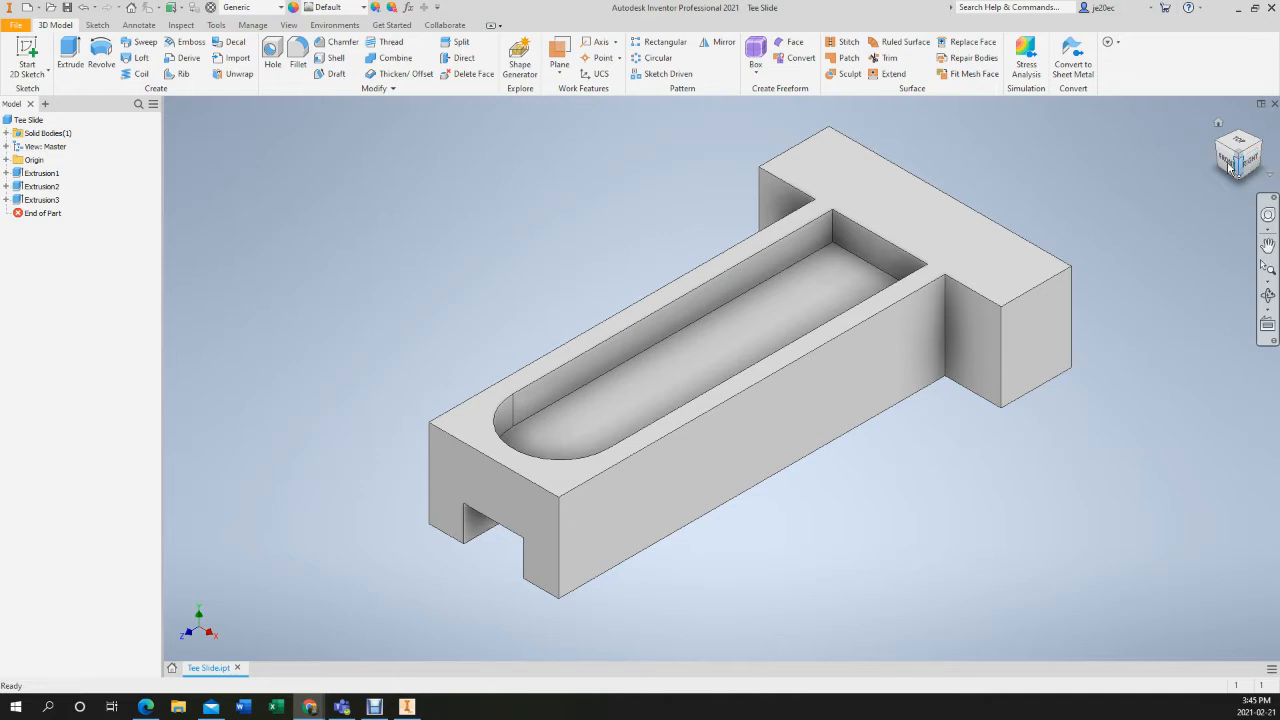
Inspect the part from the top, right and bottom, turning the top view a quarter turn and back
left_click(1240, 148)
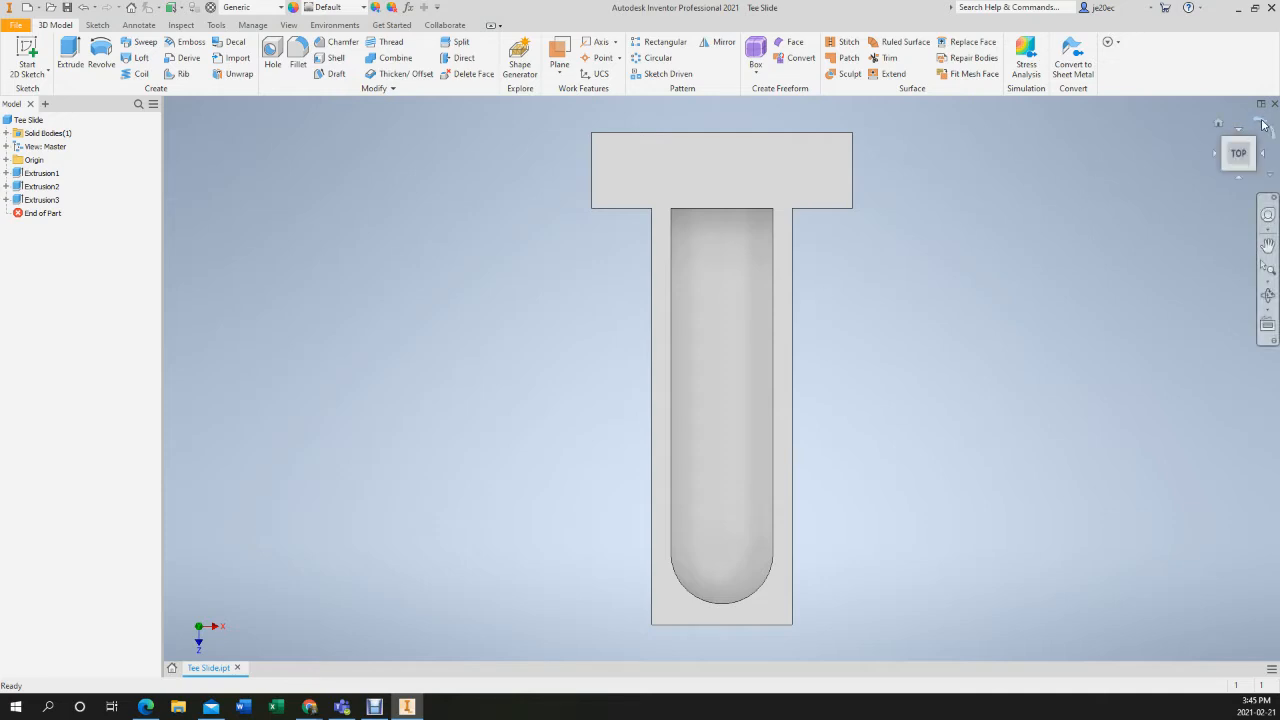
left_click(1263, 124)
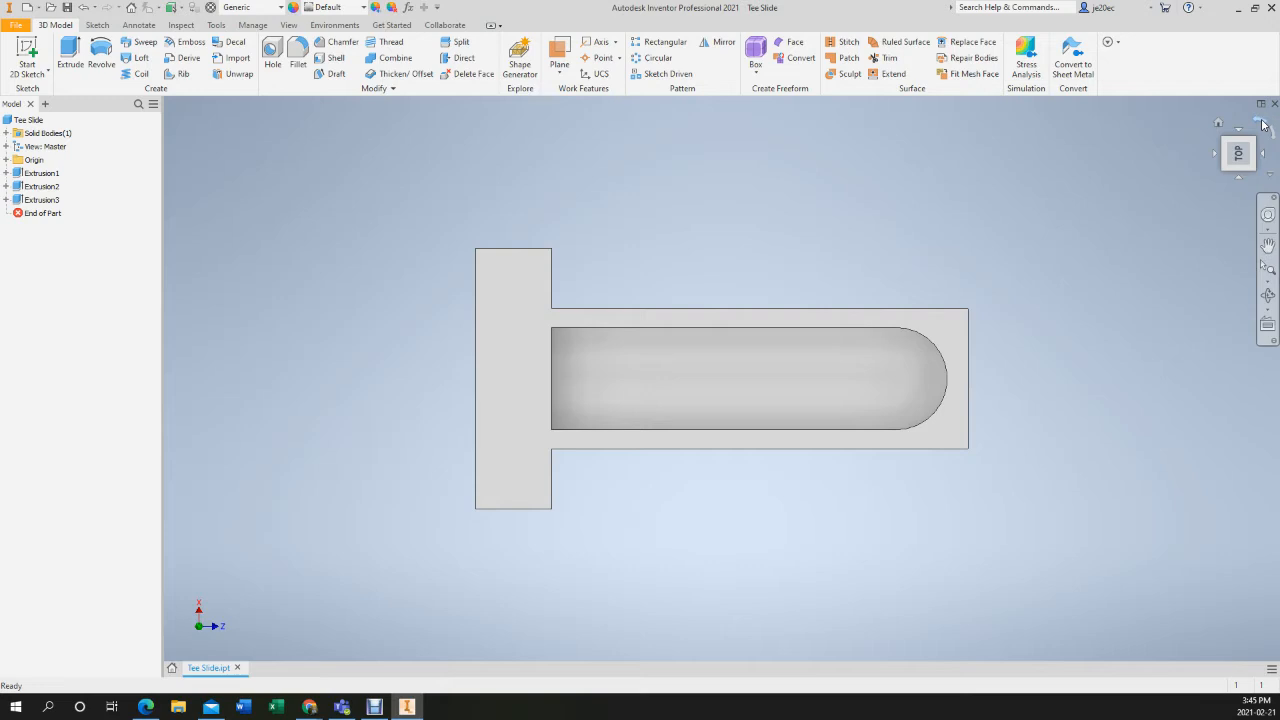
left_click(1274, 135)
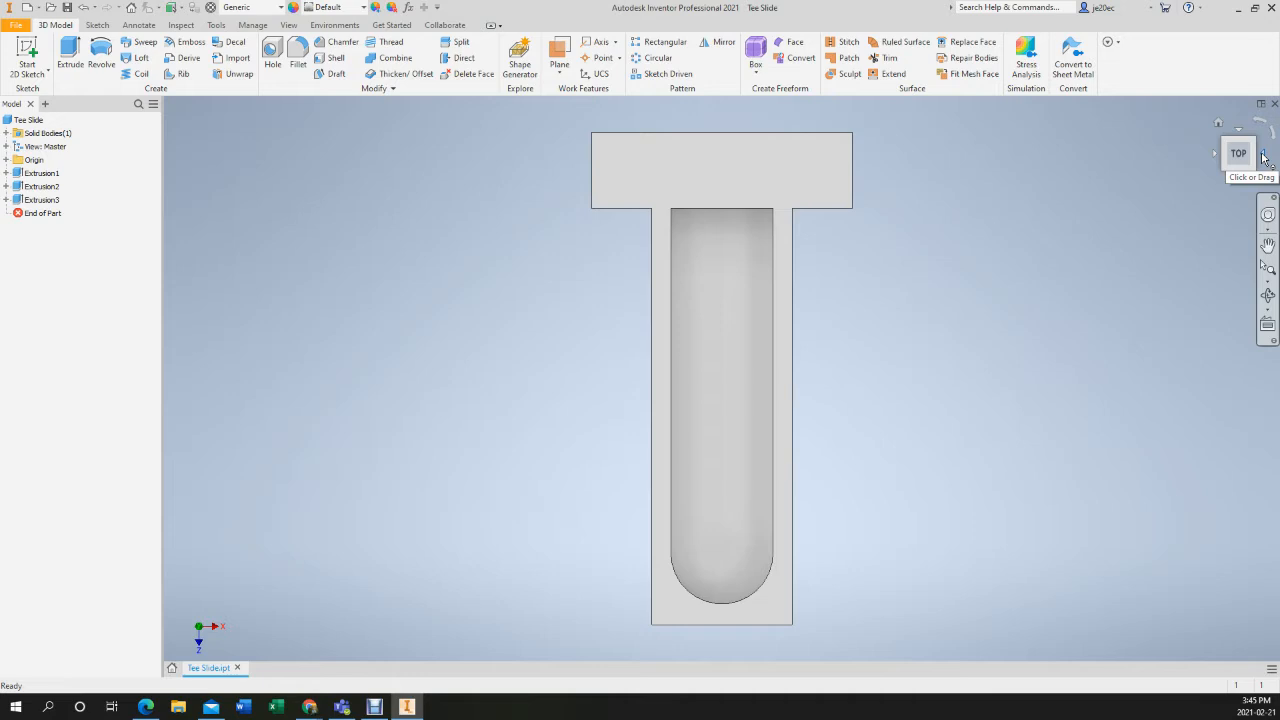
left_click(1264, 157)
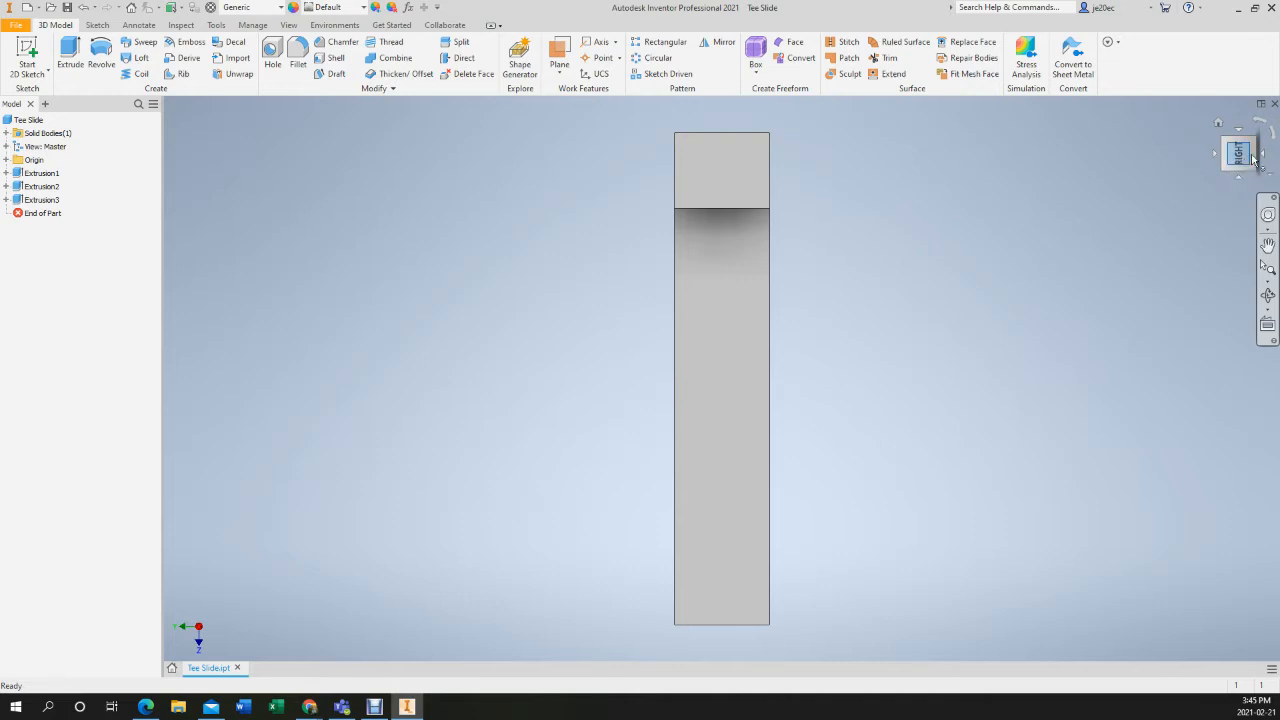
left_click(1264, 157)
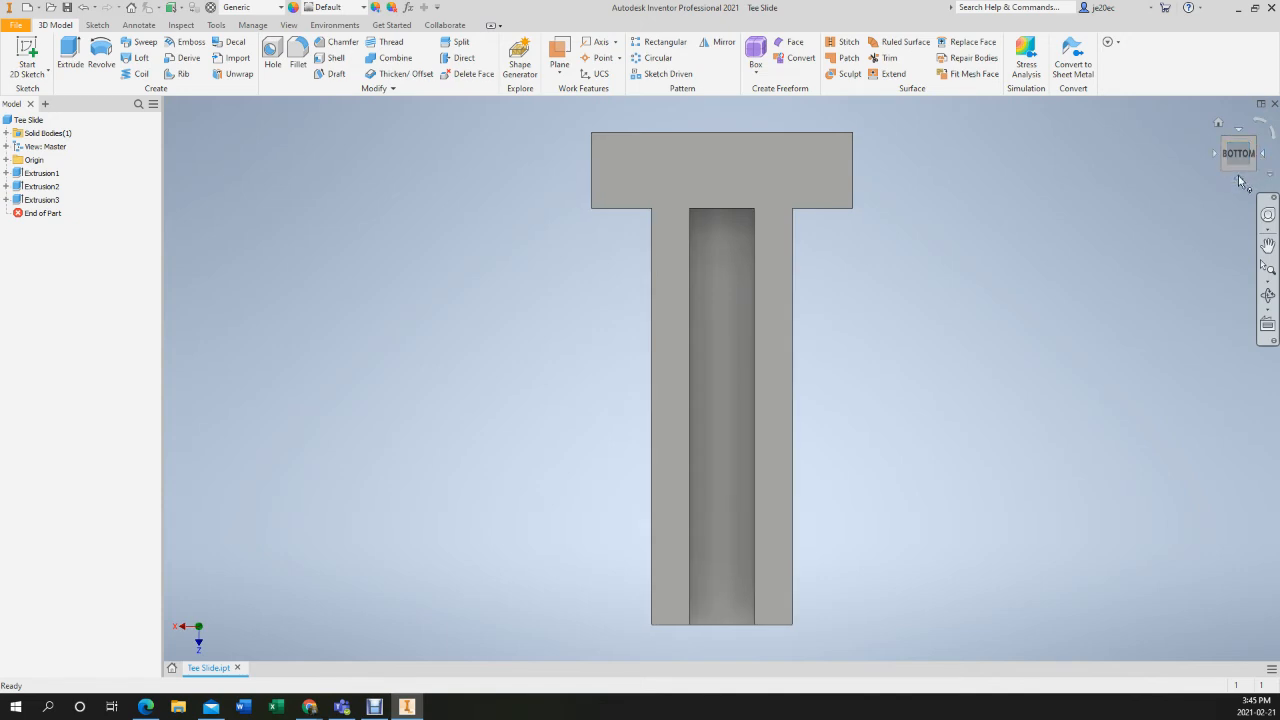
Look at the part's front in several quarter-turn rotations and return to the home view
left_click(1239, 178)
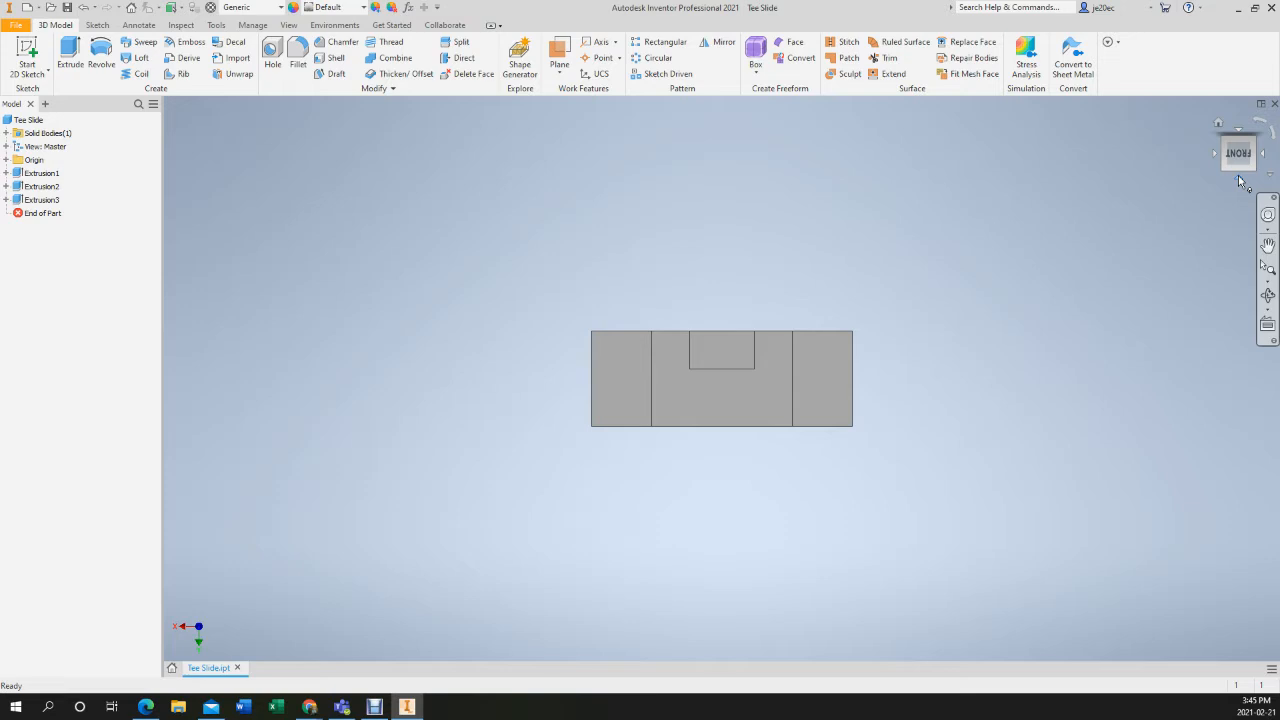
left_click(1271, 135)
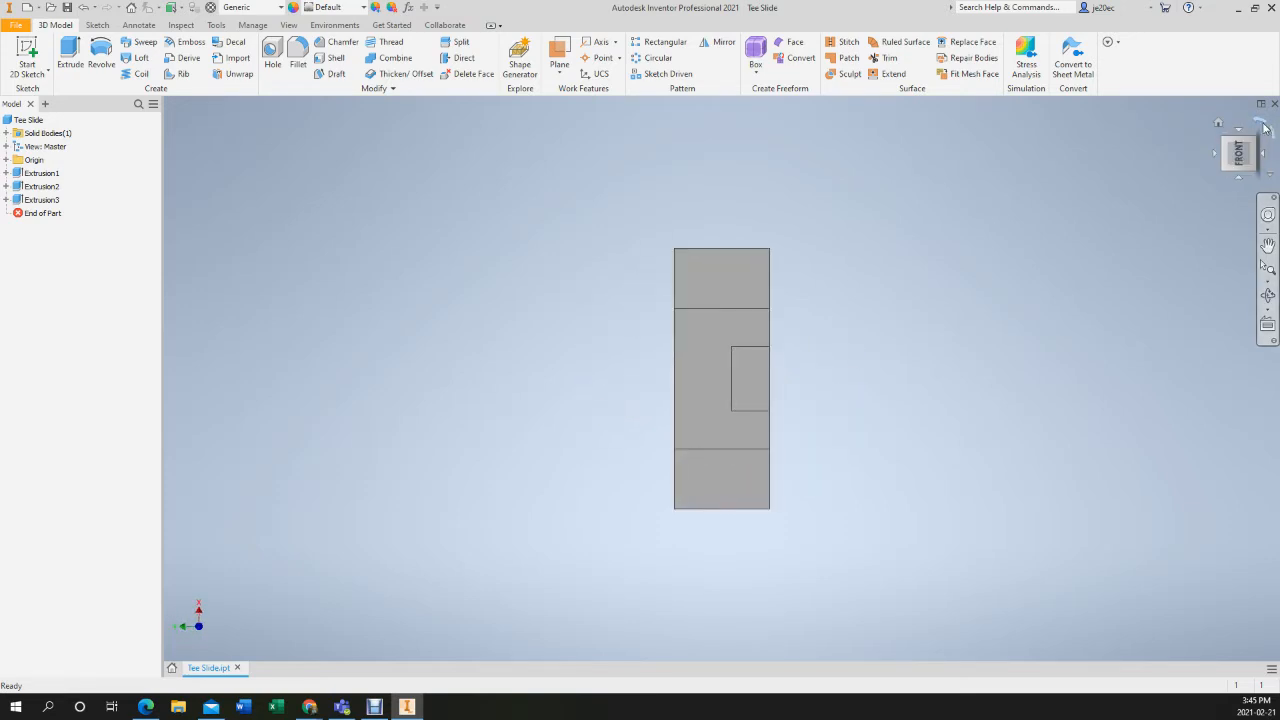
left_click(1262, 124)
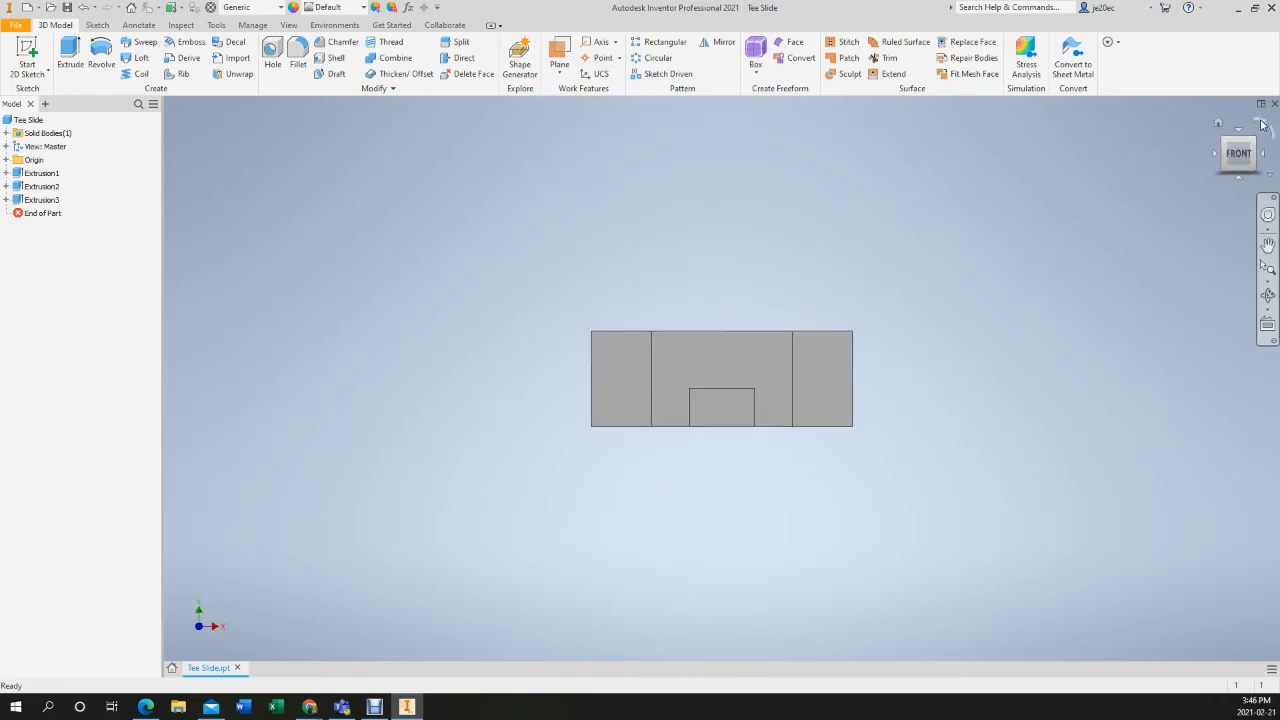
left_click(1262, 124)
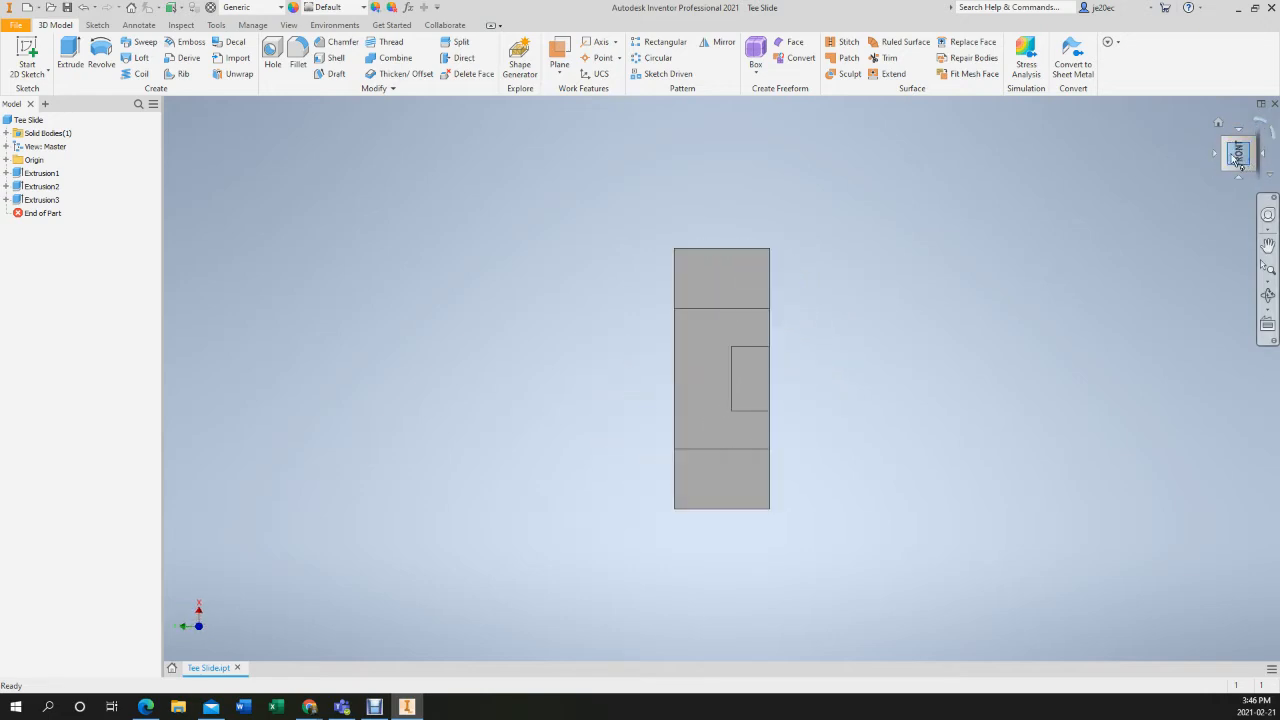
left_click(1218, 124)
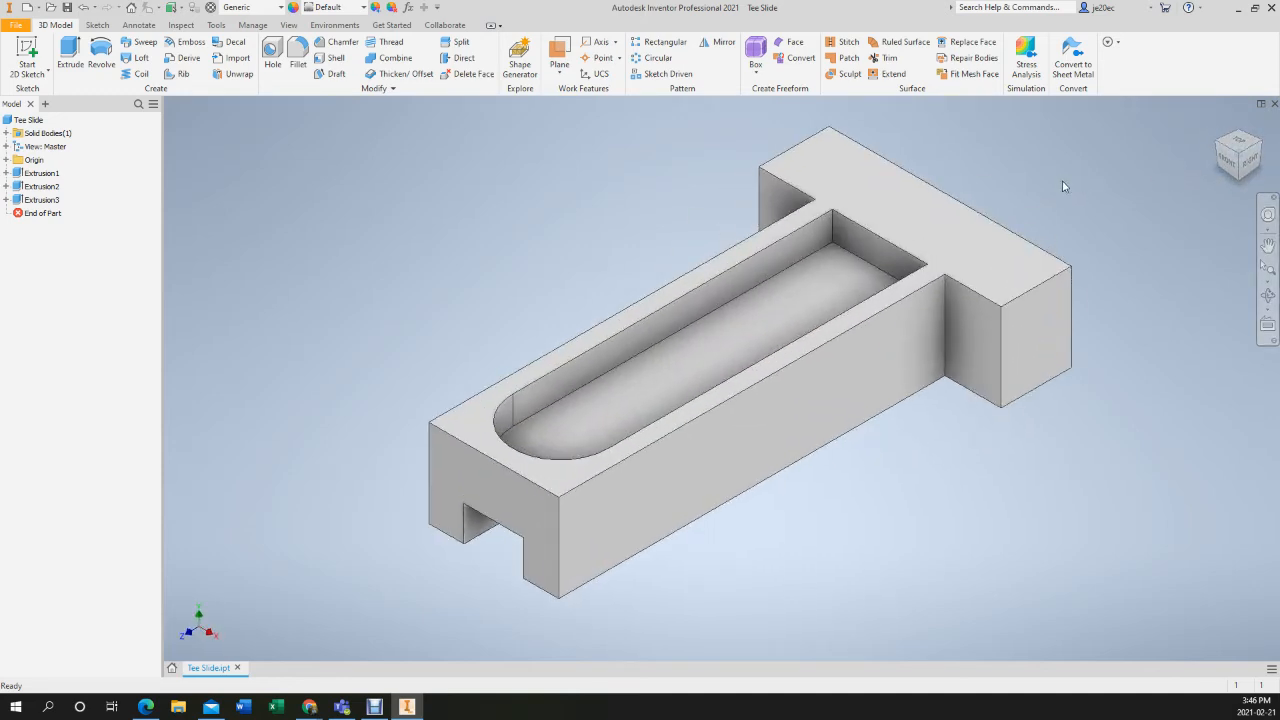
Pan the model across the graphics area with the Pan tool
left_click(1267, 247)
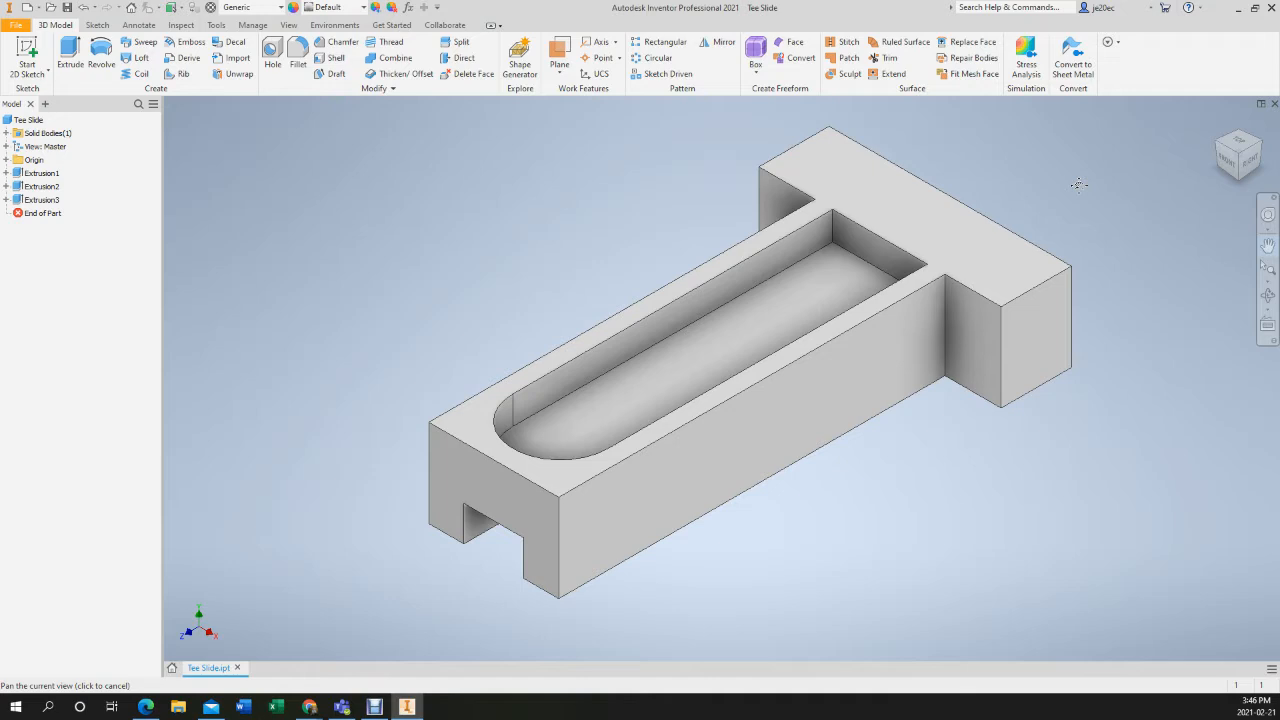
left_click_drag(1078, 184, 993, 233)
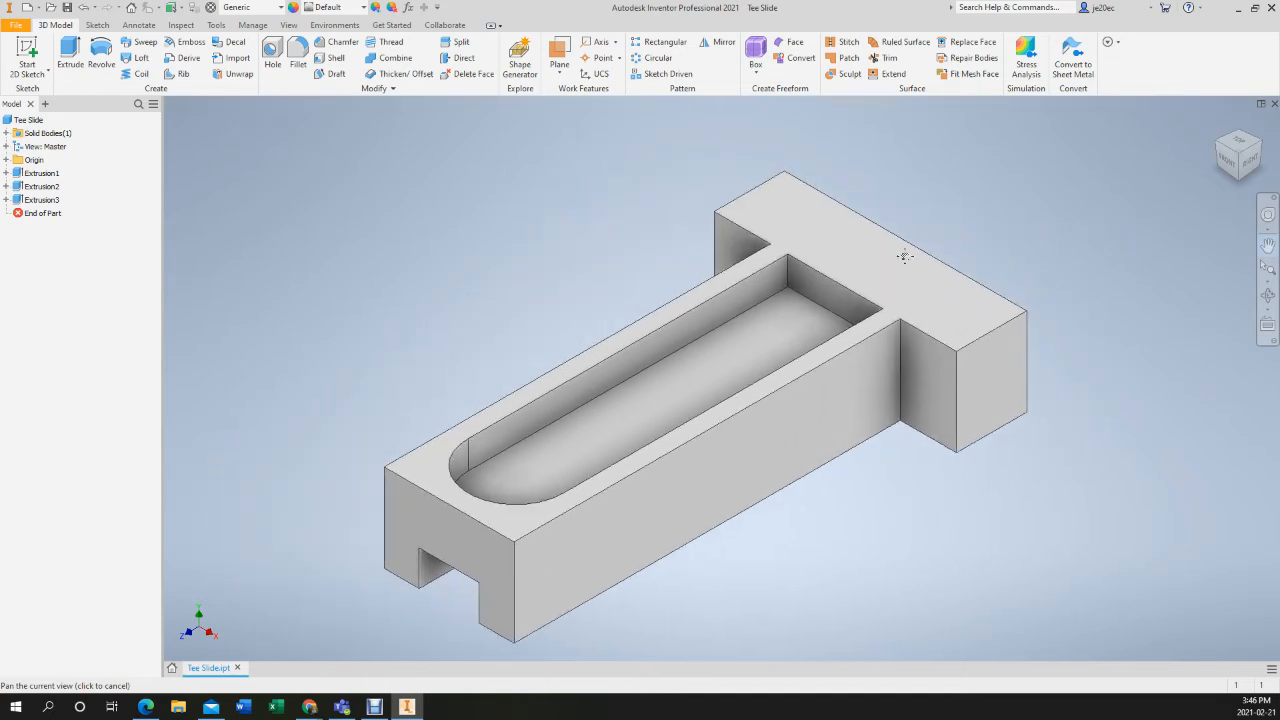
left_click_drag(488, 328, 415, 296)
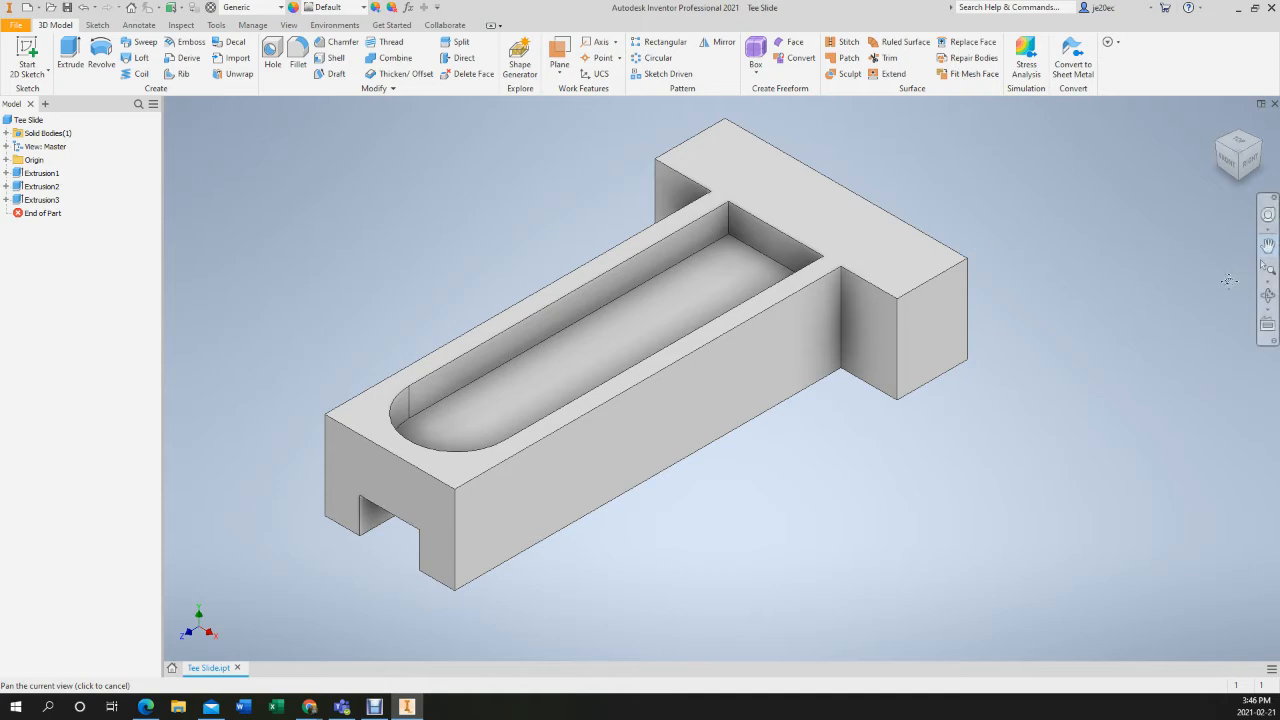
Enlarge the part with Zoom Window by framing an area around the slot and crossbar
left_click(1268, 283)
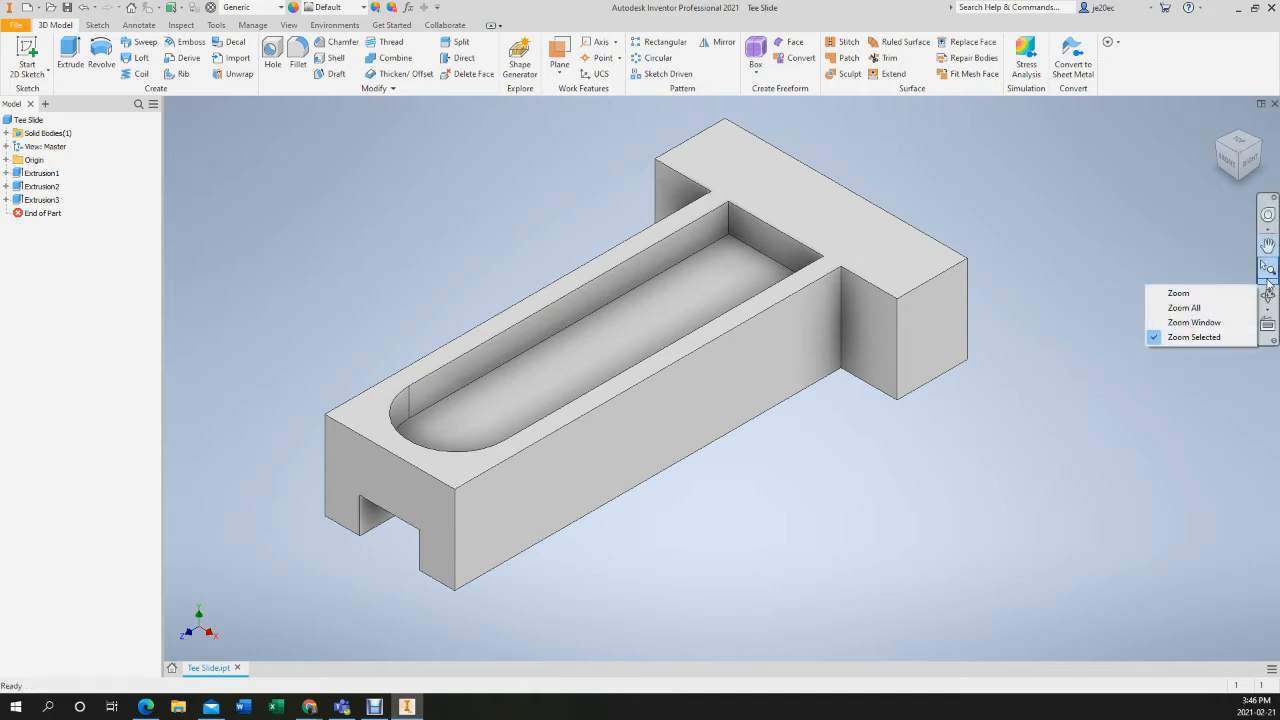
left_click(1187, 323)
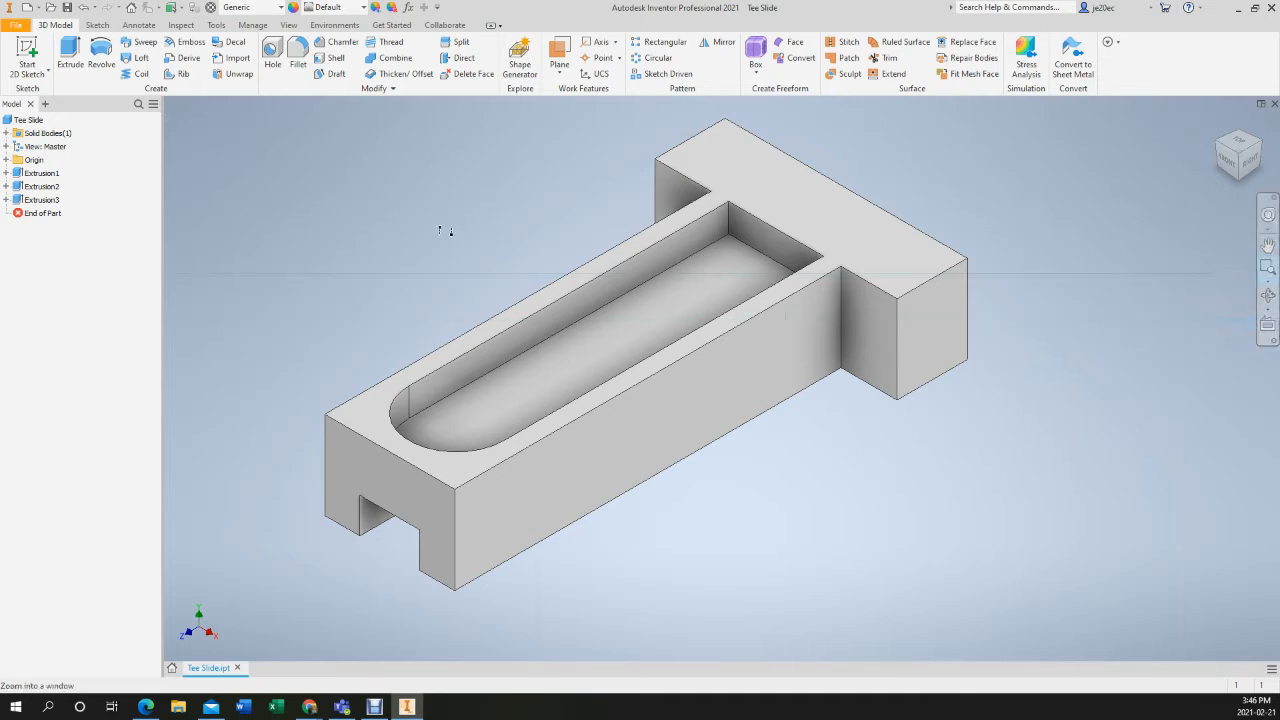
left_click_drag(1013, 480, 997, 470)
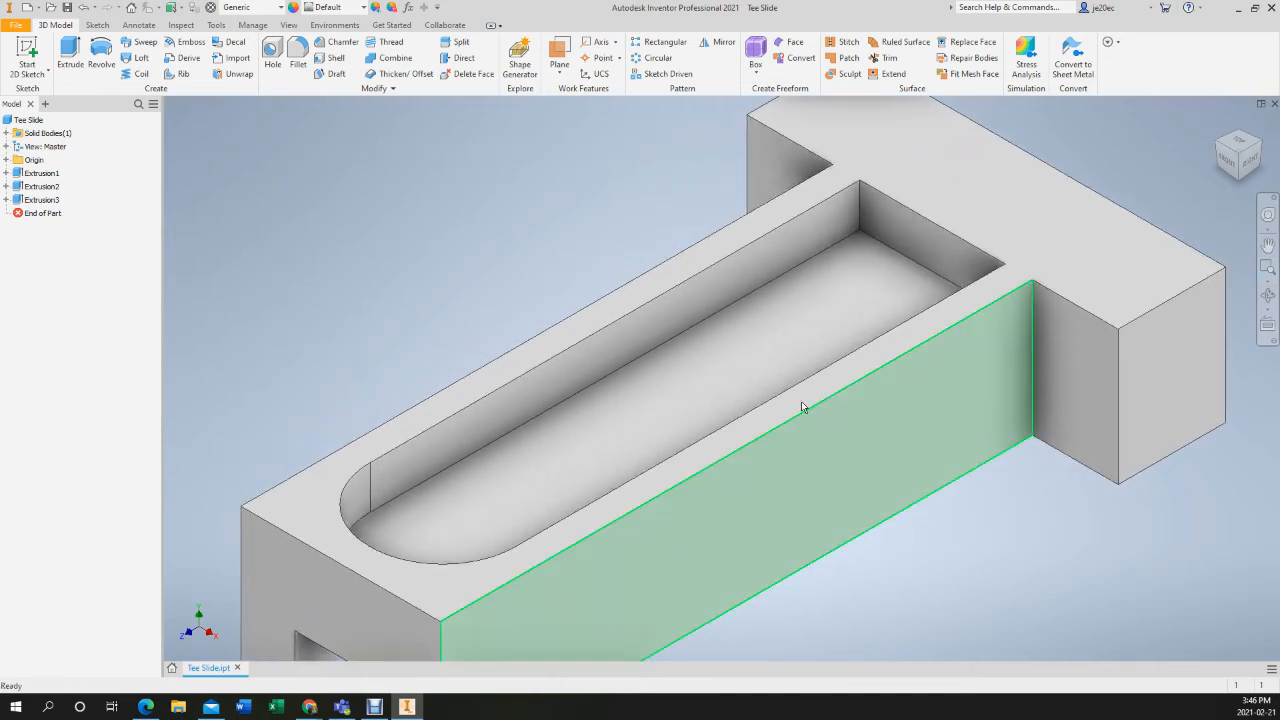
left_click(735, 389)
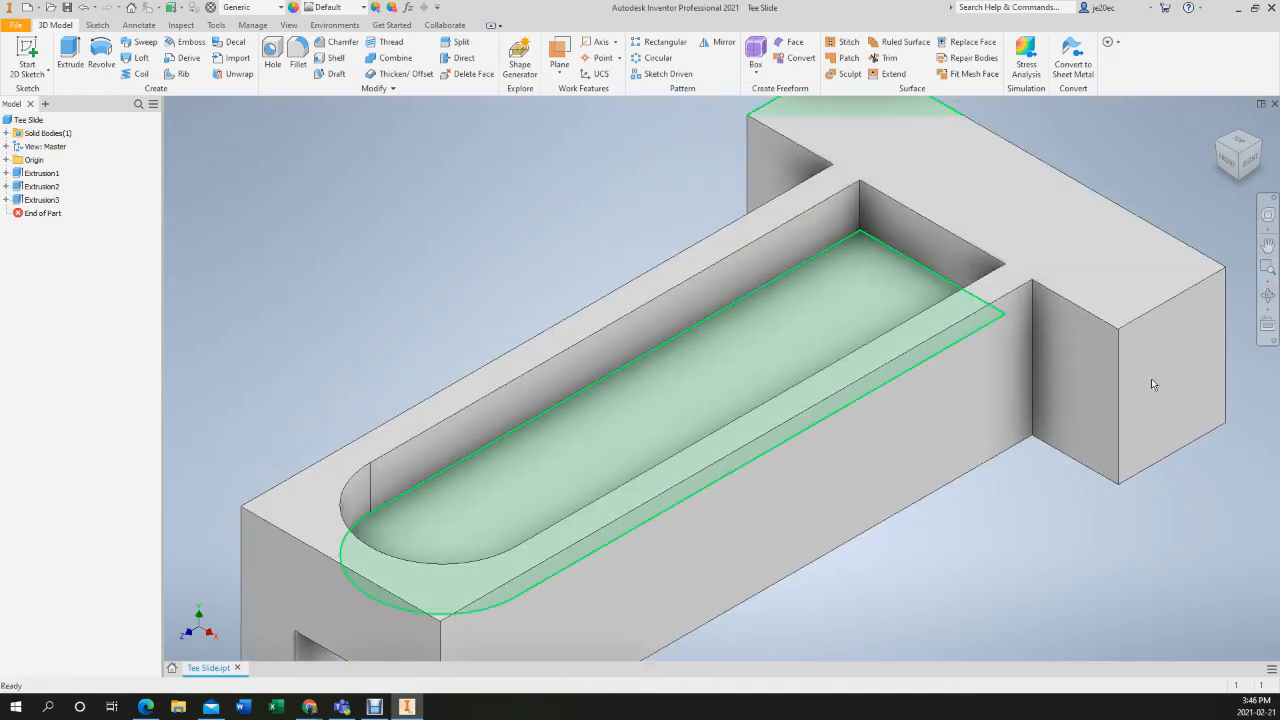
Rotate the model sideways with free Orbit until it is seen almost from the front
left_click(1266, 312)
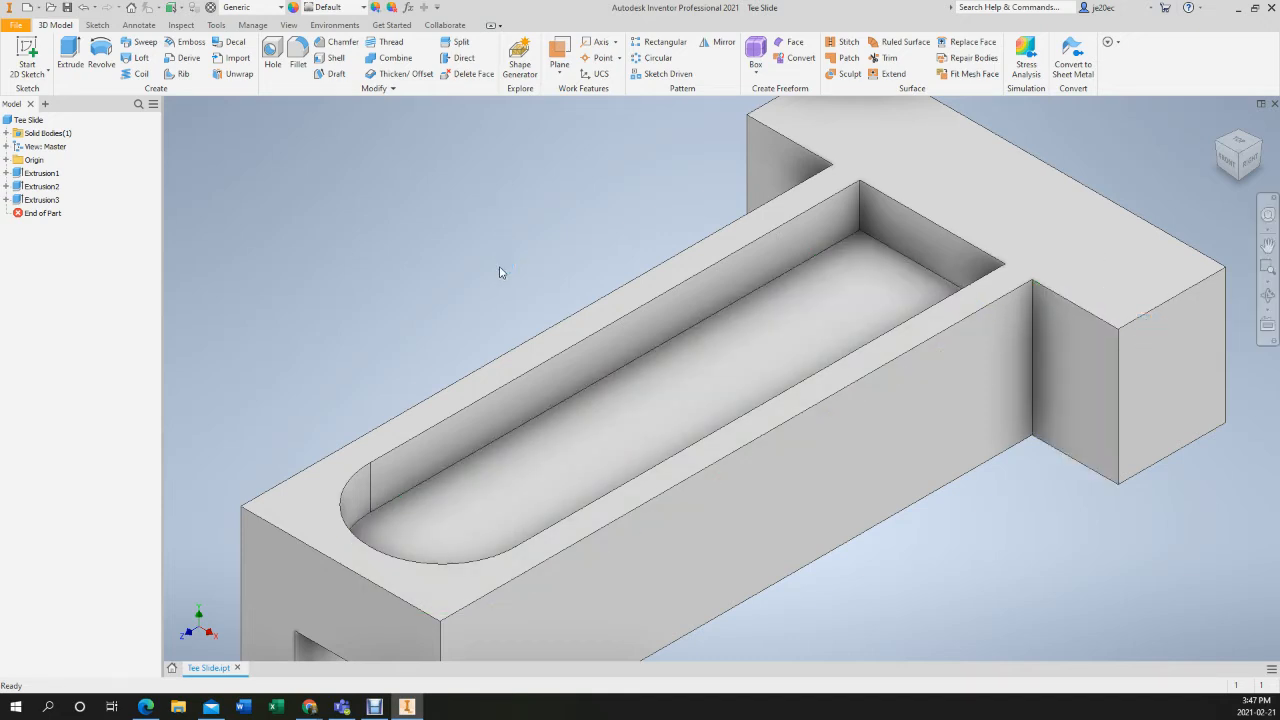
left_click(1268, 307)
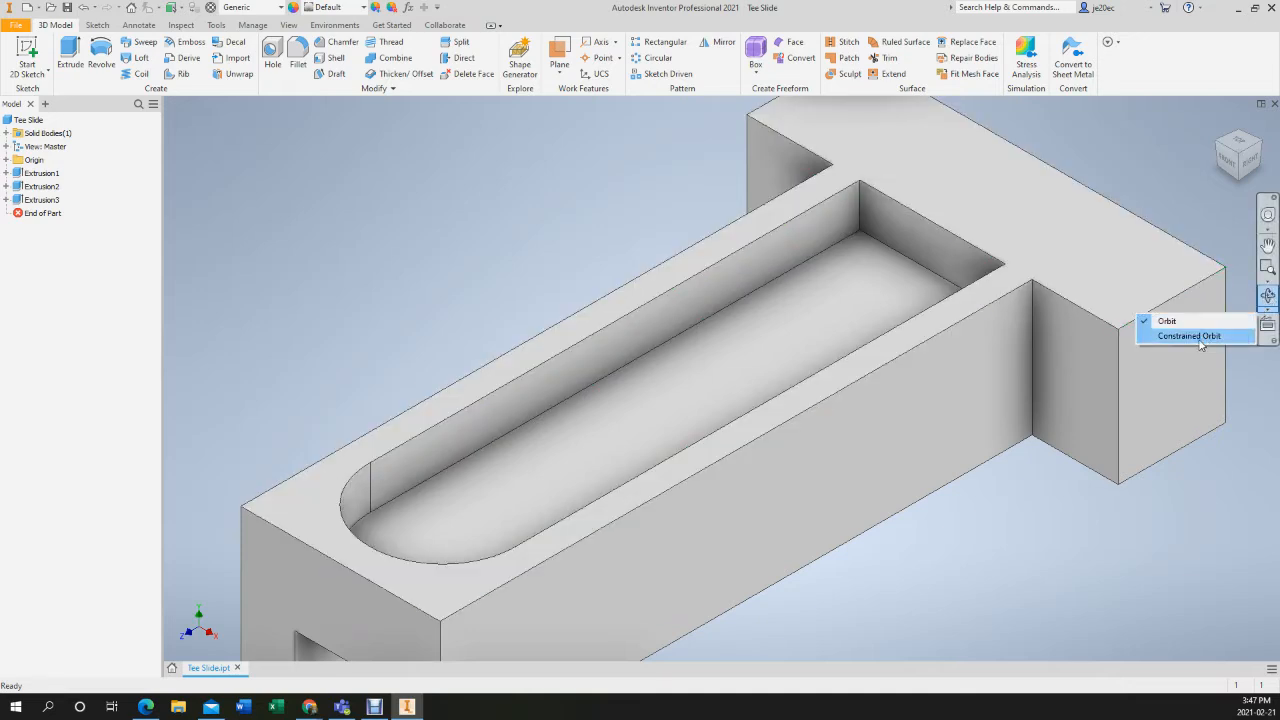
left_click(1167, 321)
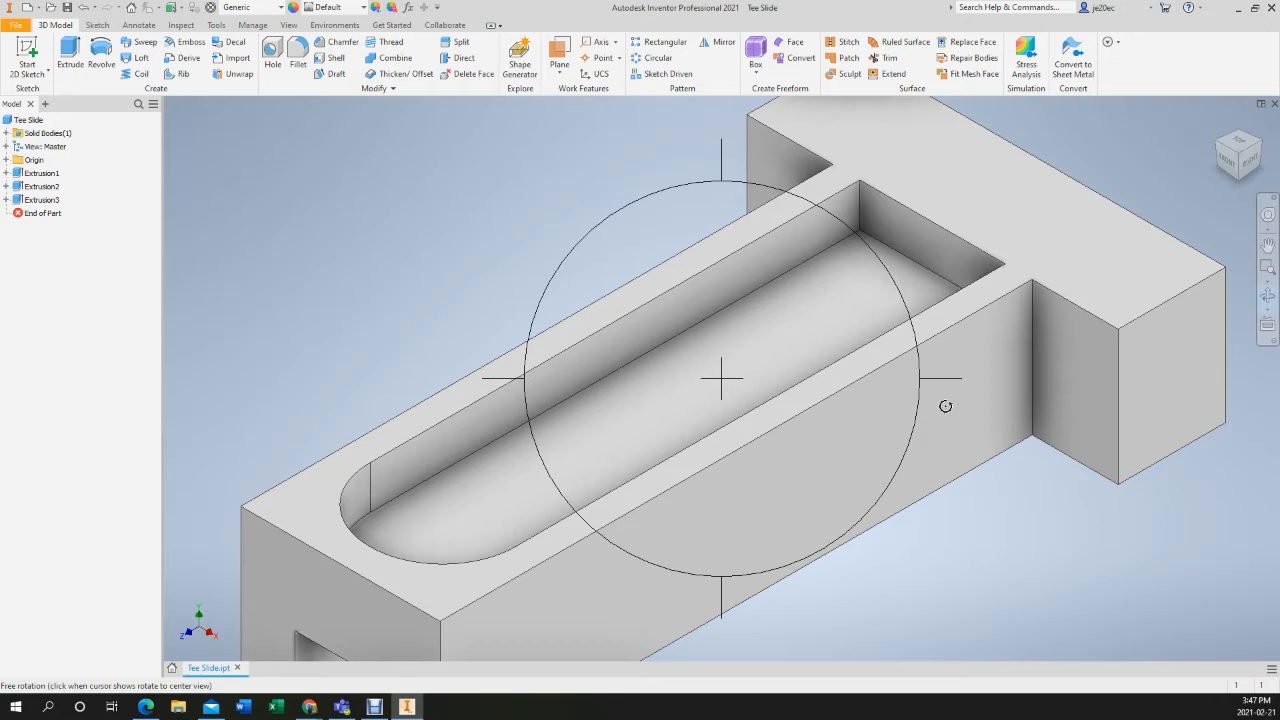
left_click_drag(945, 378, 1000, 357)
left_click_drag(938, 386, 987, 365)
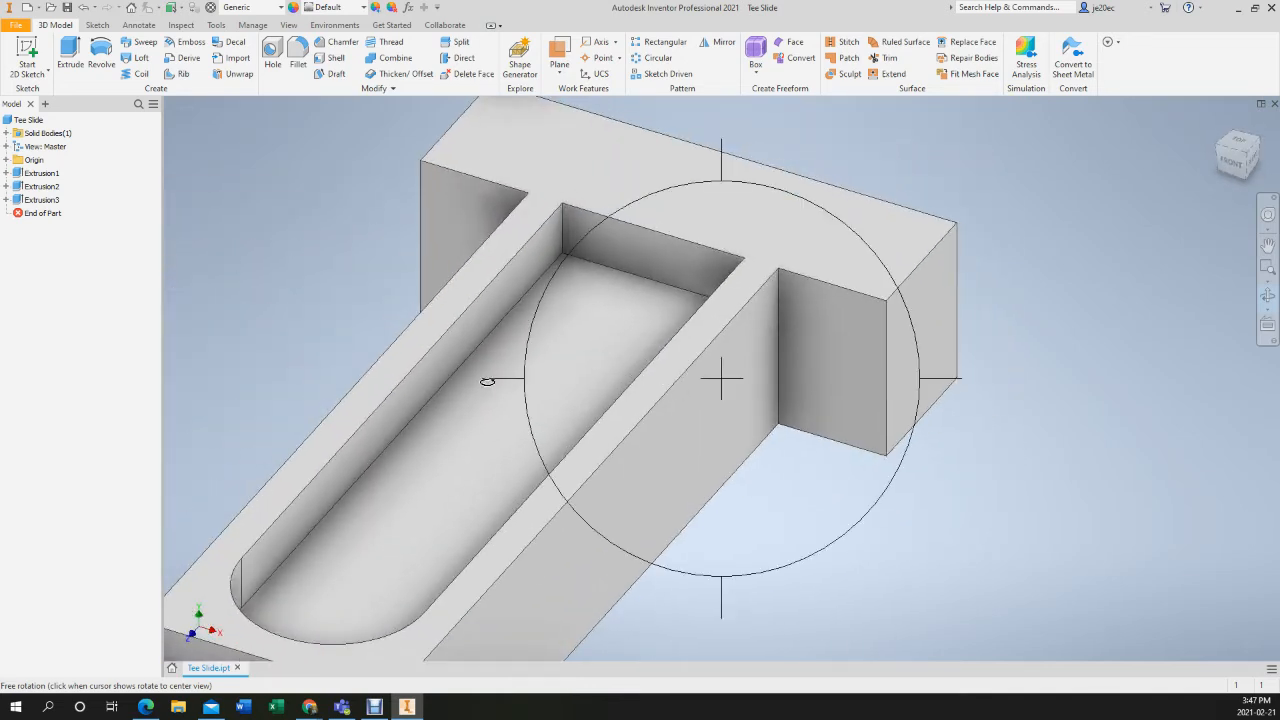
left_click_drag(490, 383, 540, 288)
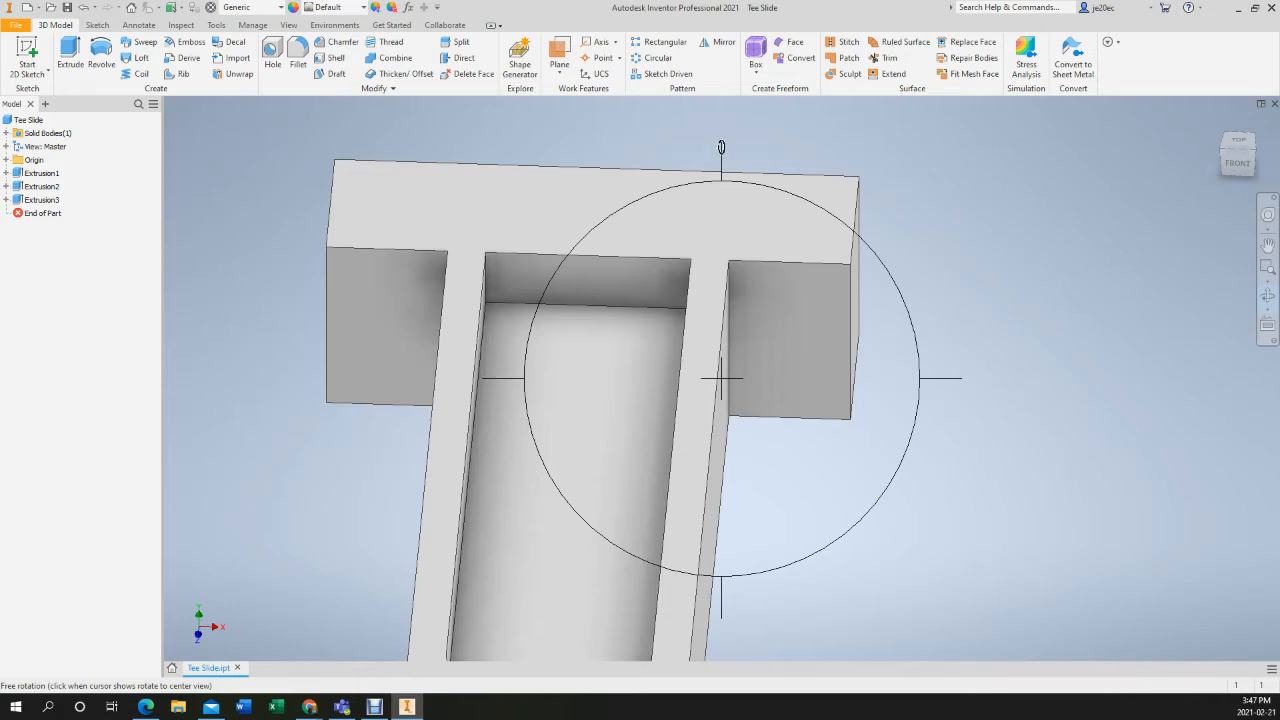
Tilt the model vertically with free Orbit to look at its front end and lower channel, and leave the orbit tool
mouse_move(721, 147)
left_mouse_down()
mouse_move(702, 290)
mouse_move(686, 149)
mouse_move(697, 143)
mouse_move(700, 158)
left_mouse_up()
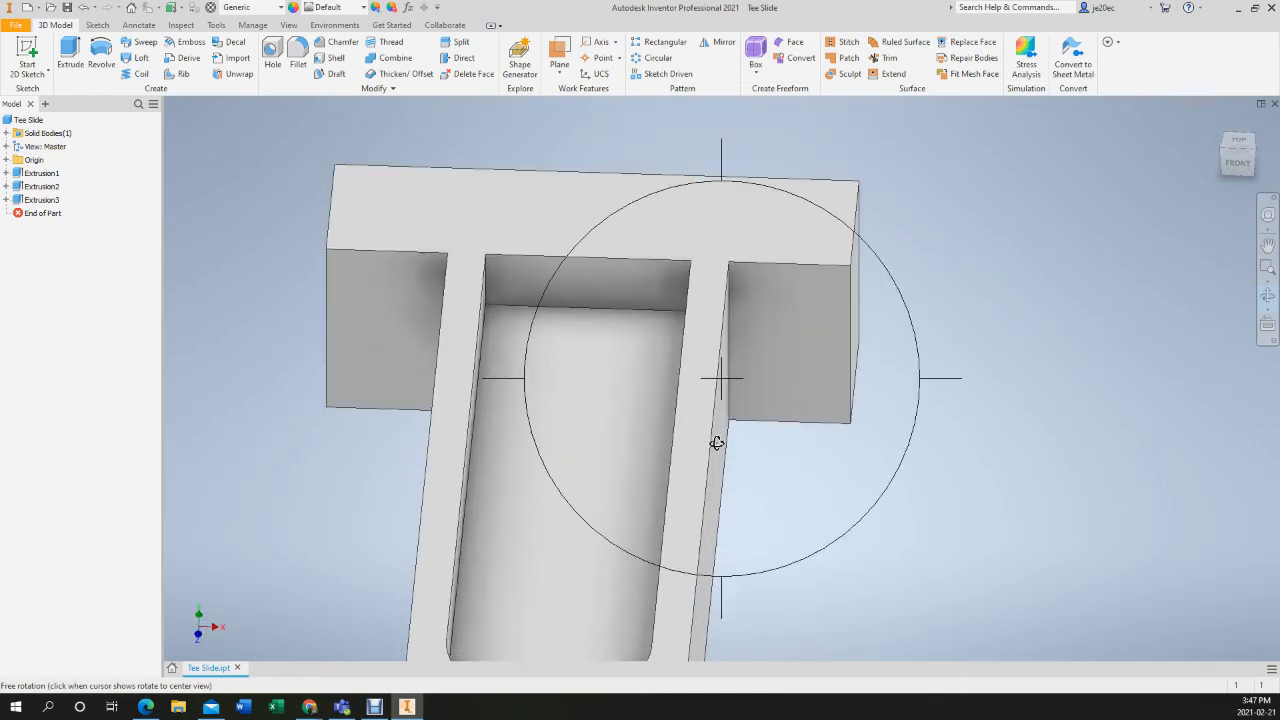
left_click_drag(721, 607, 722, 545)
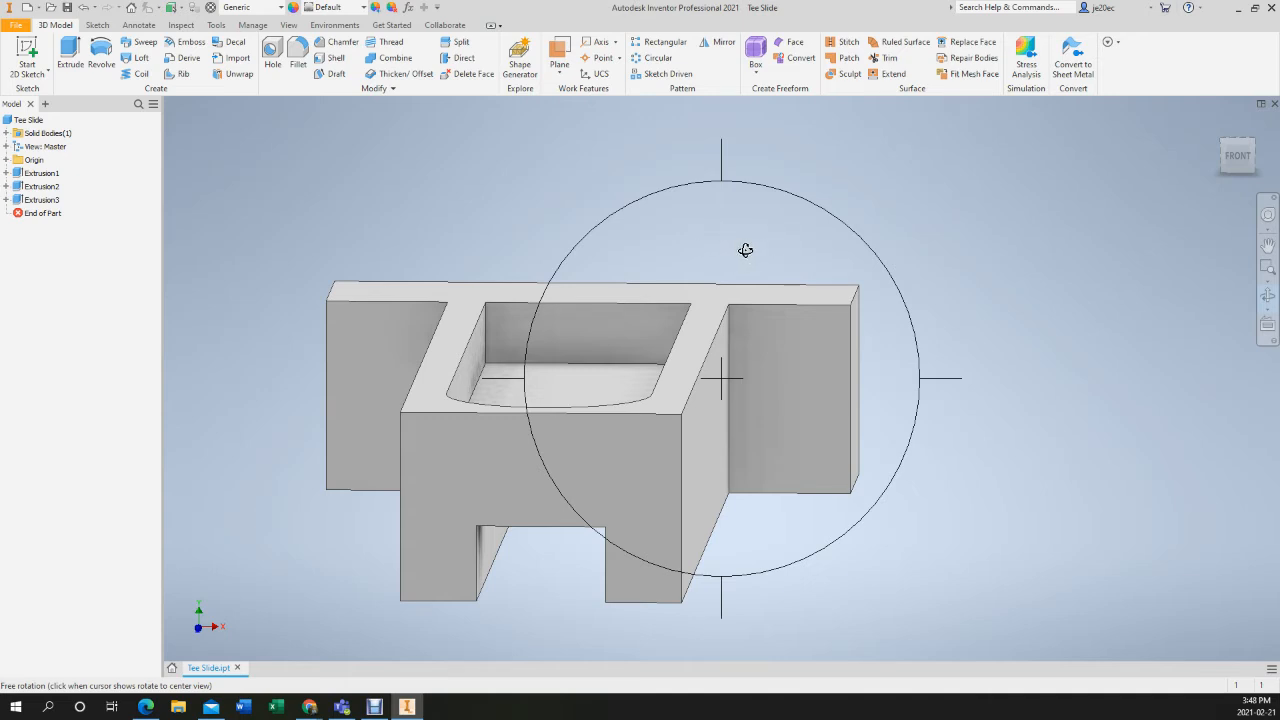
mouse_move(745, 250)
left_mouse_down()
mouse_move(658, 277)
mouse_move(563, 271)
mouse_move(574, 226)
mouse_move(654, 214)
mouse_move(834, 243)
mouse_move(877, 277)
mouse_move(837, 311)
mouse_move(722, 298)
mouse_move(691, 257)
mouse_move(734, 240)
mouse_move(750, 262)
left_mouse_up()
left_click(1268, 296)
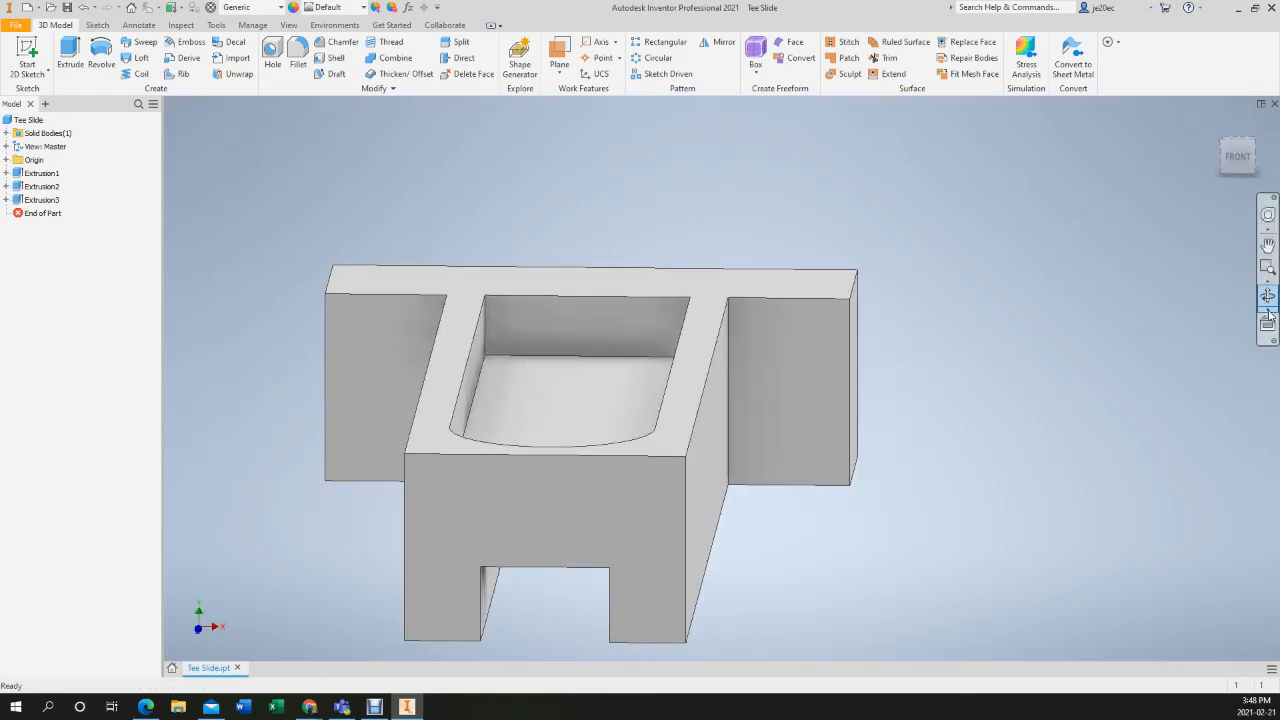
Restart Orbit briefly, leave it and restore the home view of the part
left_click(1269, 311)
left_click(1196, 324)
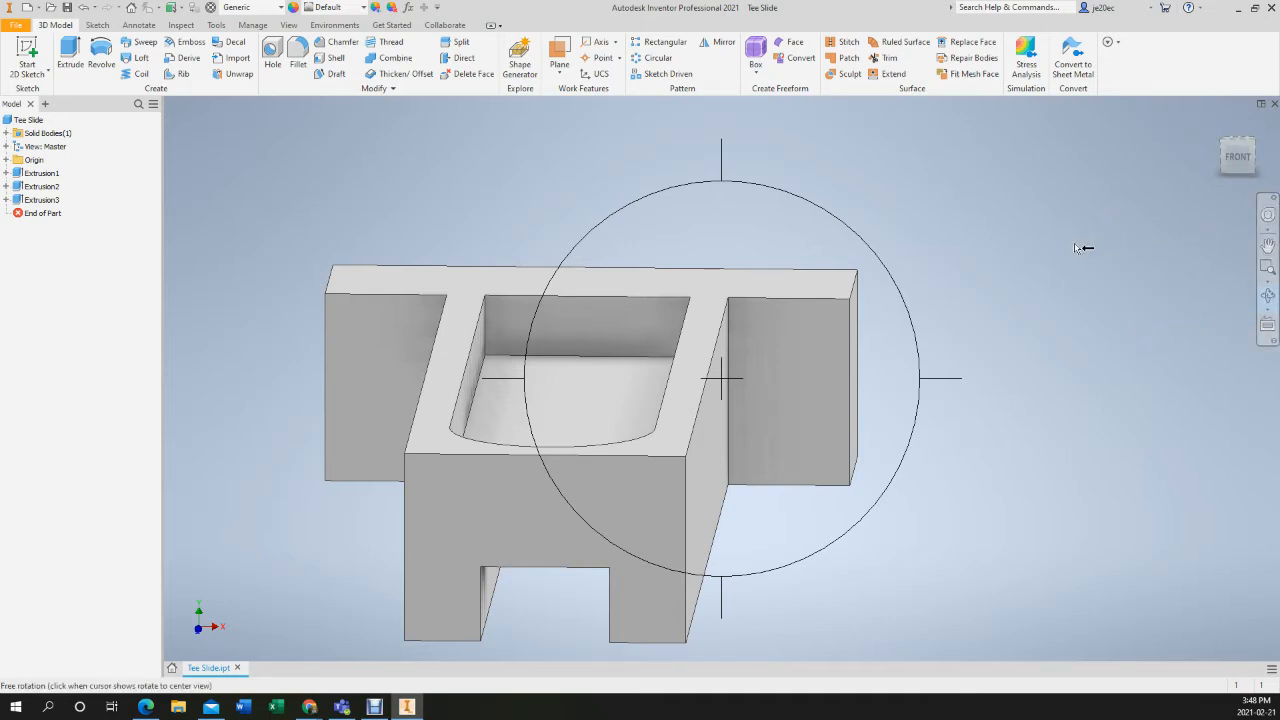
key("Escape")
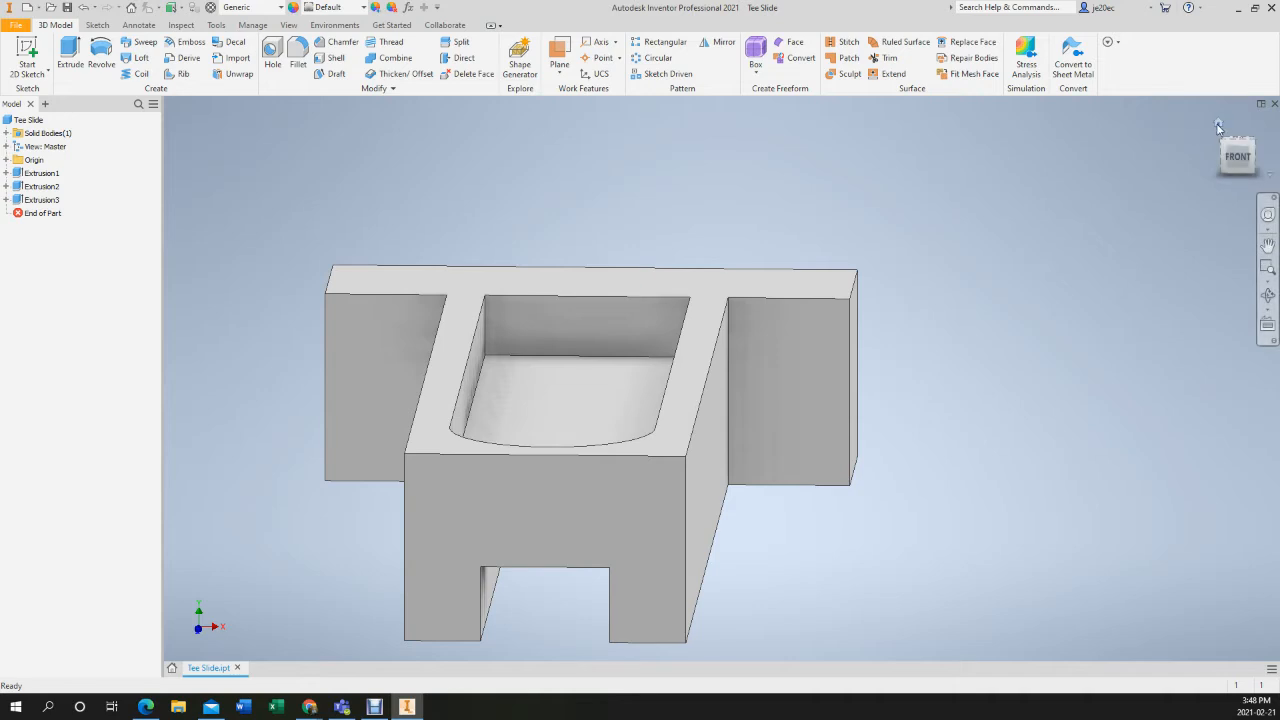
left_click(1218, 125)
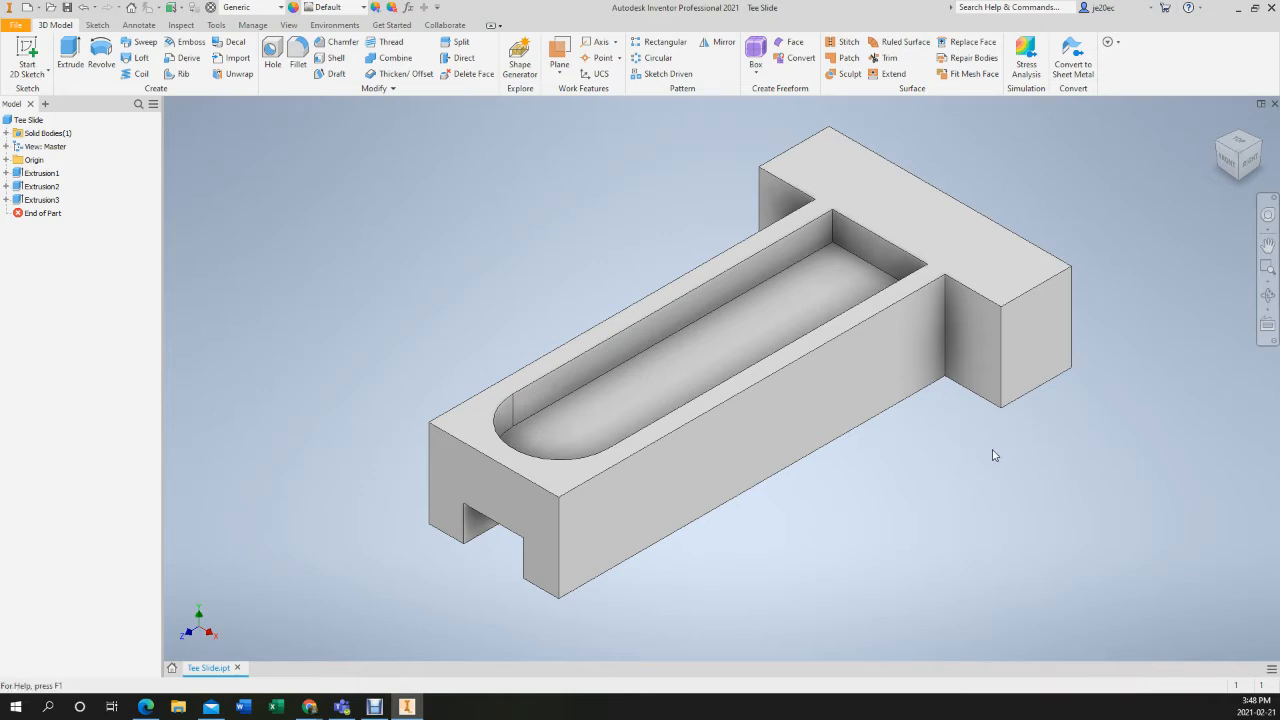
Orbit the part to look at its right side and shift it slightly in the view
middle_click_drag(994, 449, 916, 540, "shift")
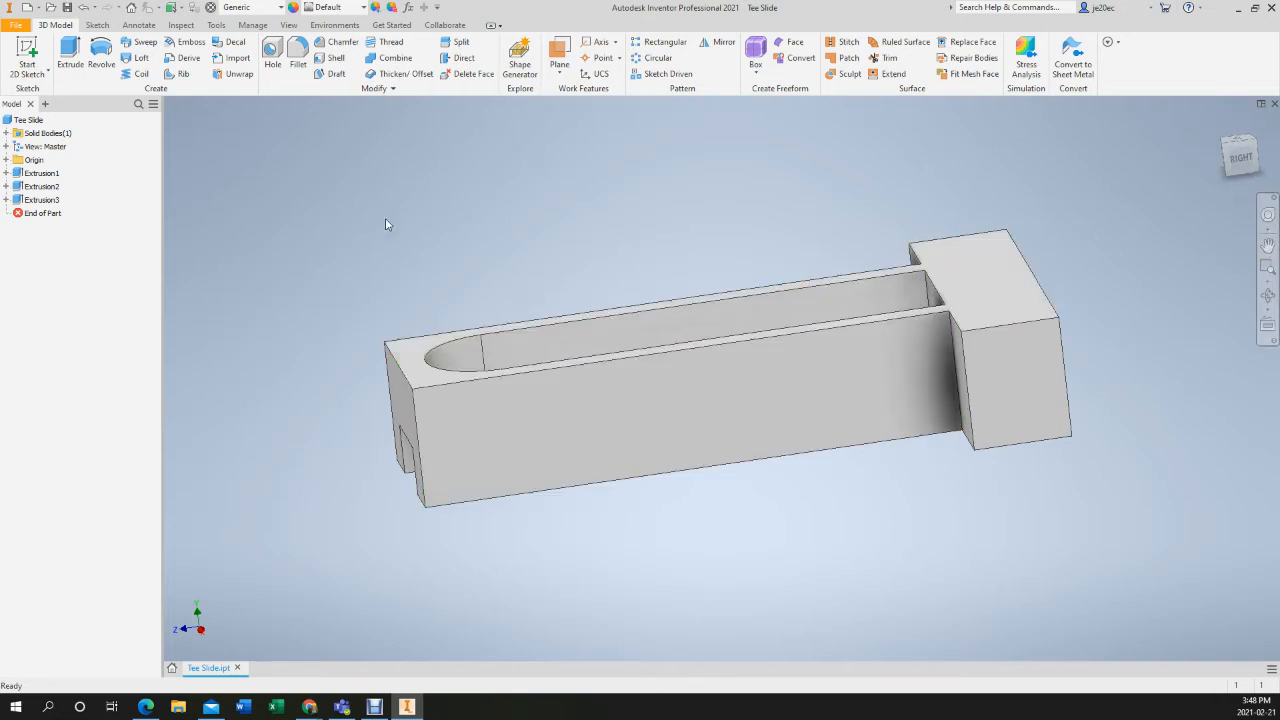
middle_click_drag(386, 224, 390, 219)
left_click_drag(443, 223, 410, 226)
key("Escape")
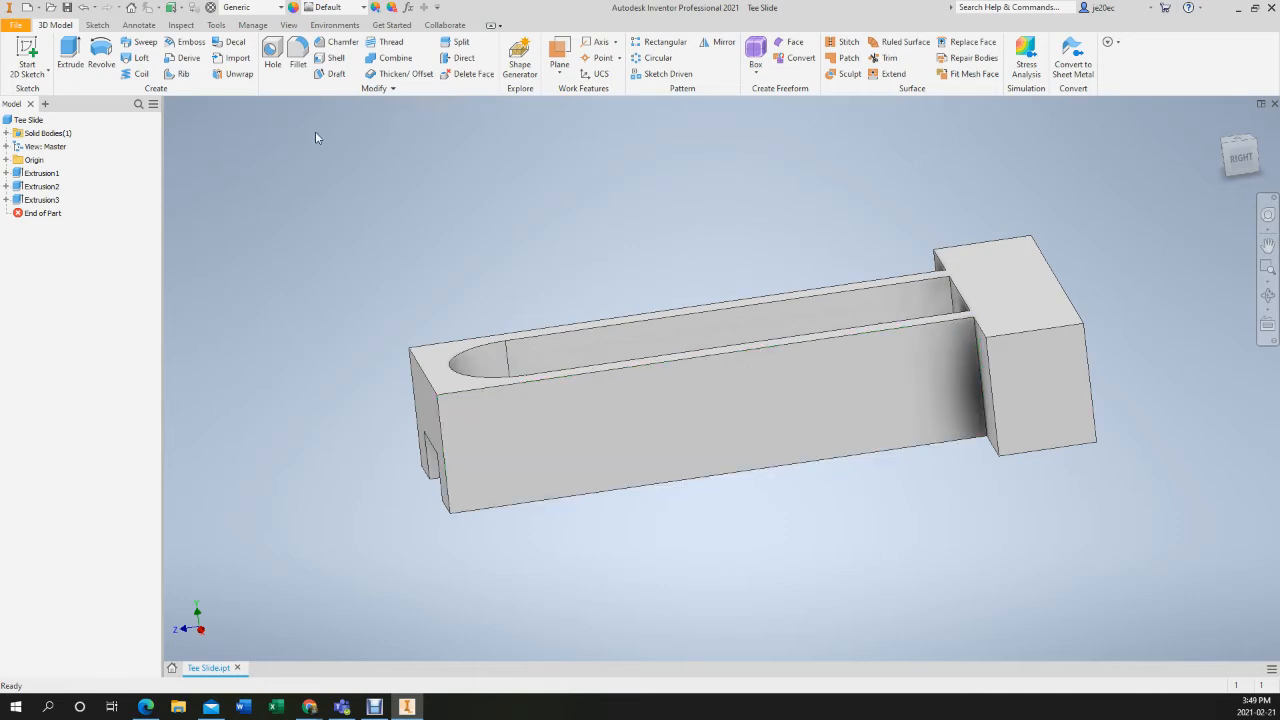
Examine the contents of the Solid Bodies and View: Master folders in the model tree
left_click(7, 134)
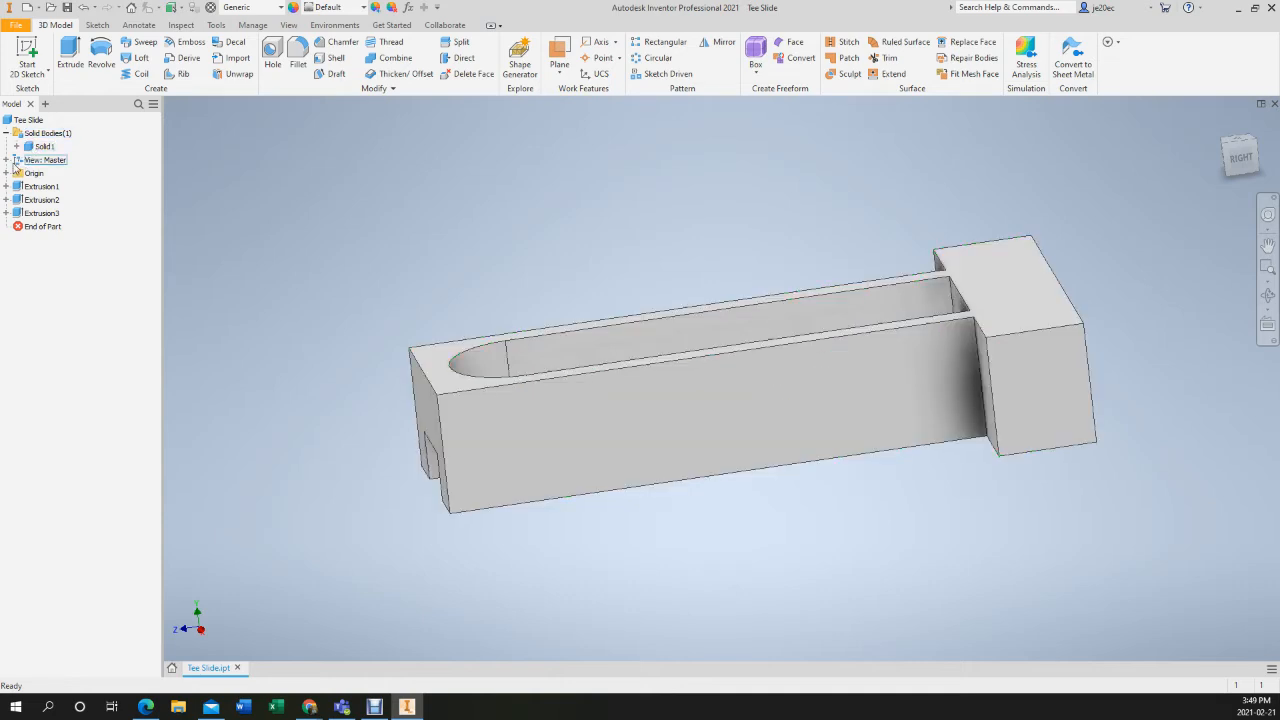
left_click(6, 160)
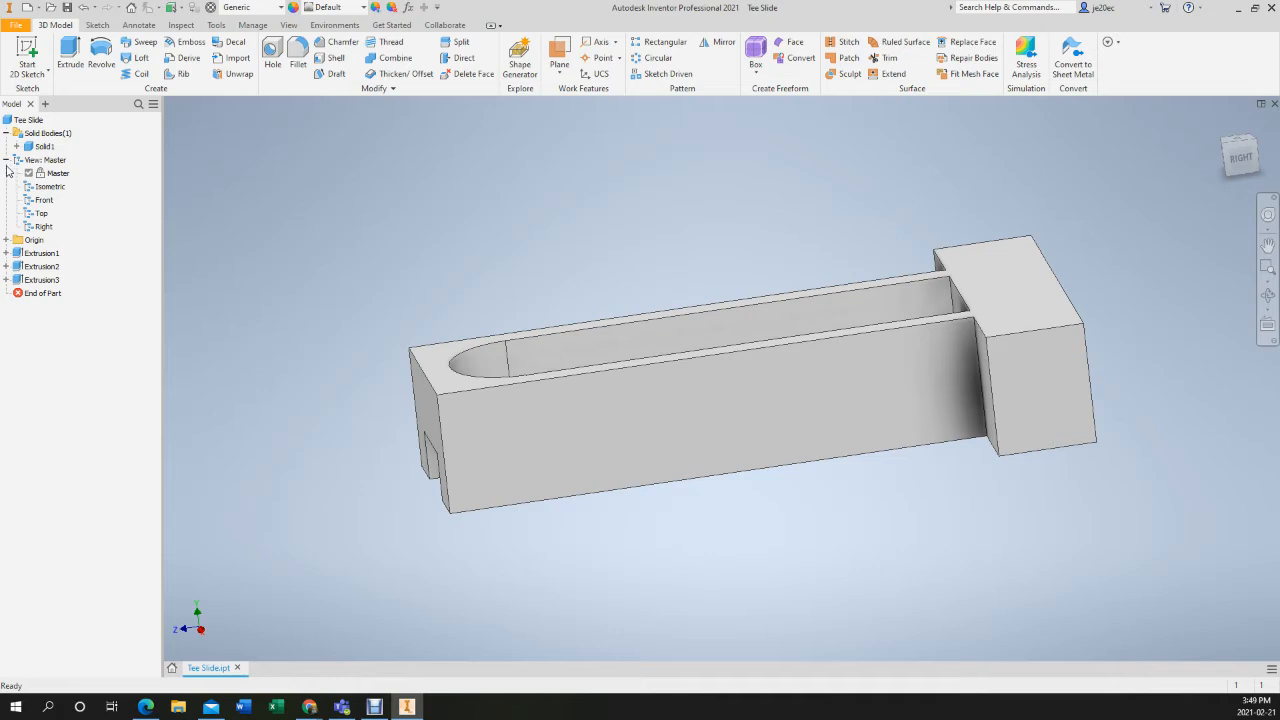
left_click(6, 160)
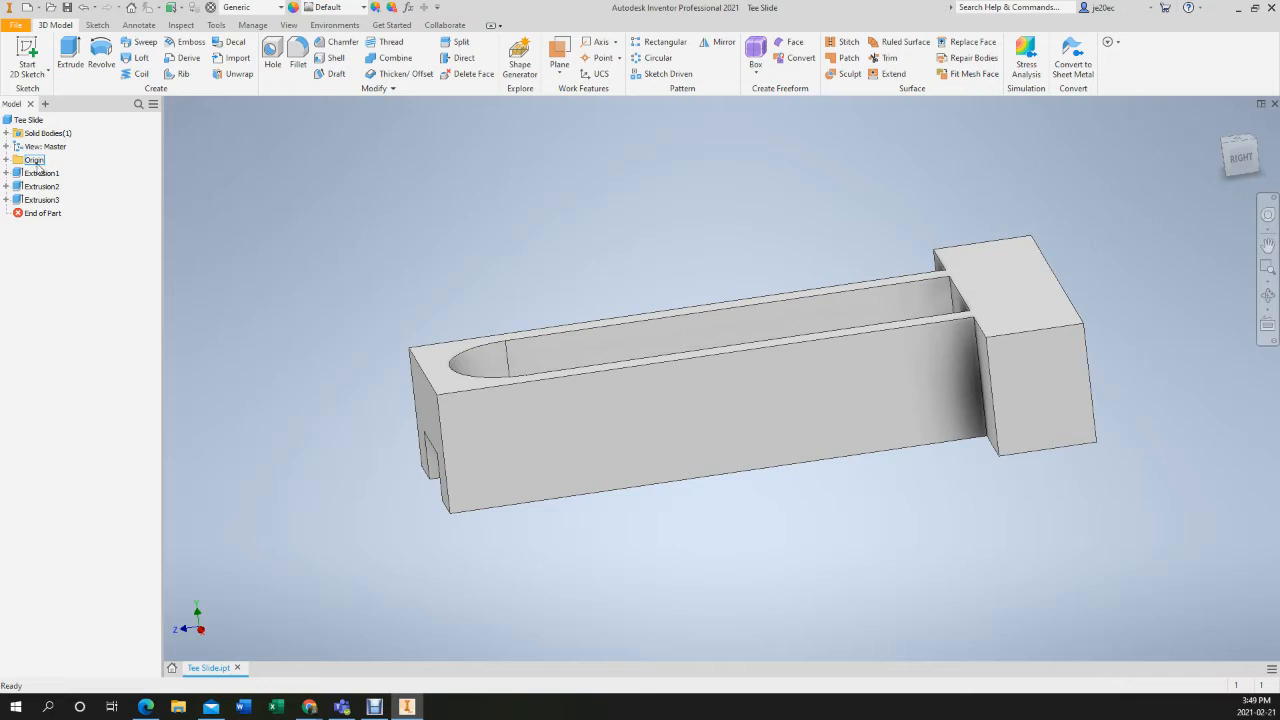
Examine how the YZ, XZ and XY origin planes sit against the part, and view the XZ plane from the top
left_click(6, 160)
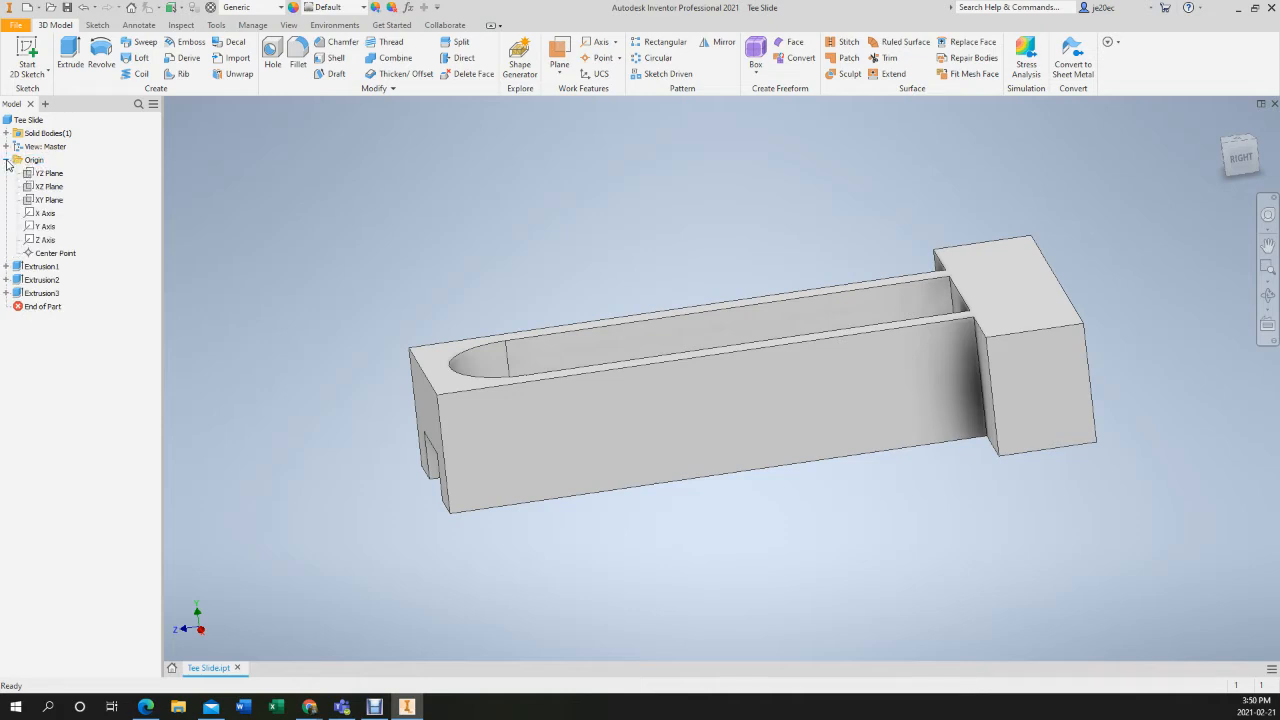
left_click(40, 174)
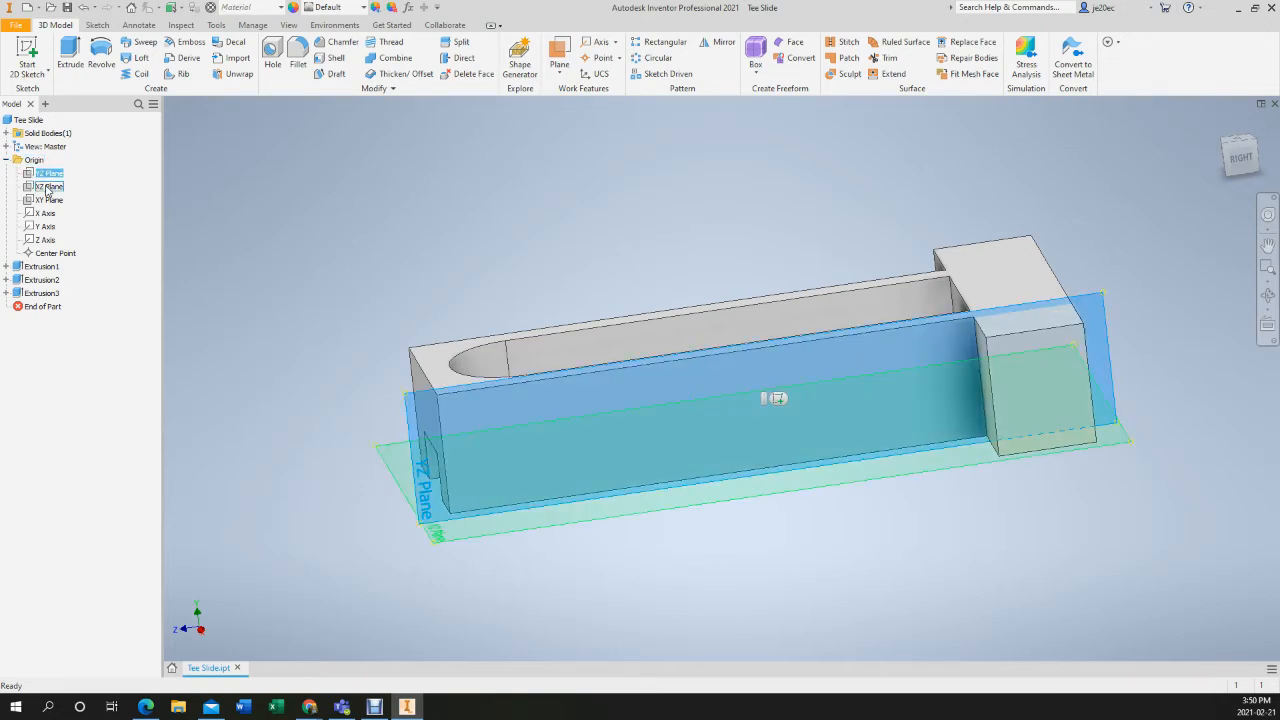
left_click(47, 187)
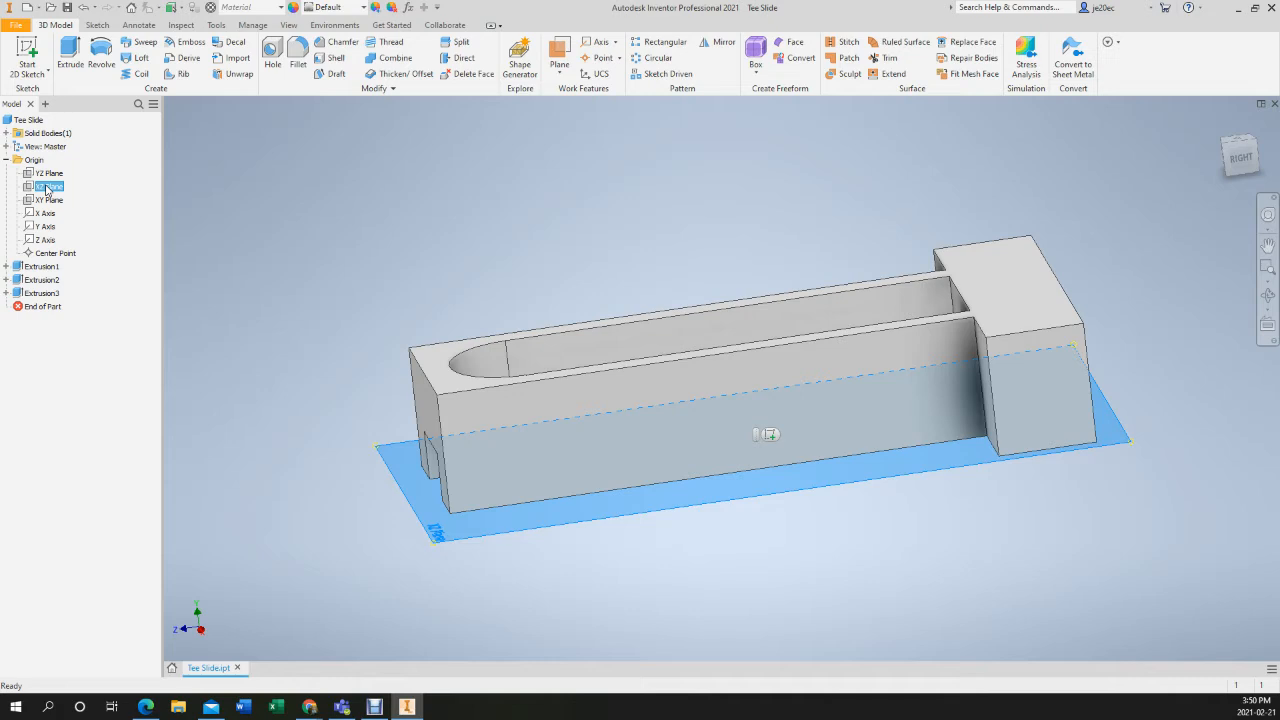
left_click(42, 202)
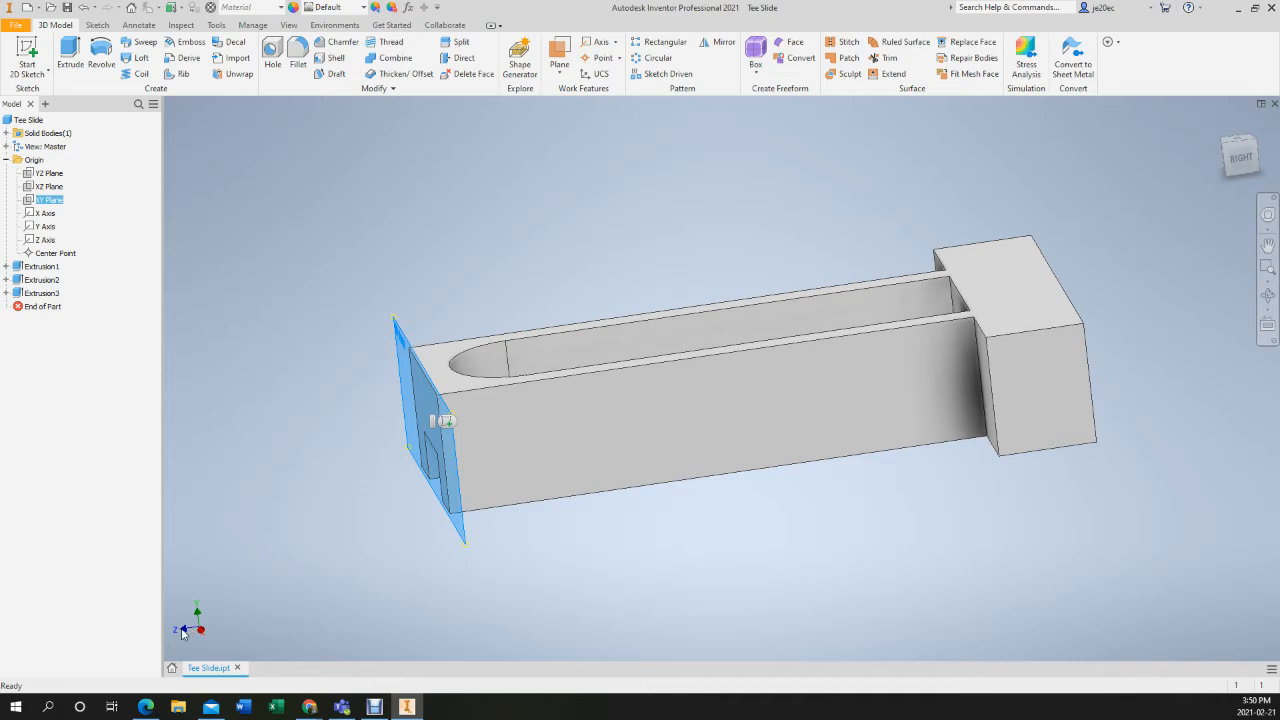
left_click(50, 188)
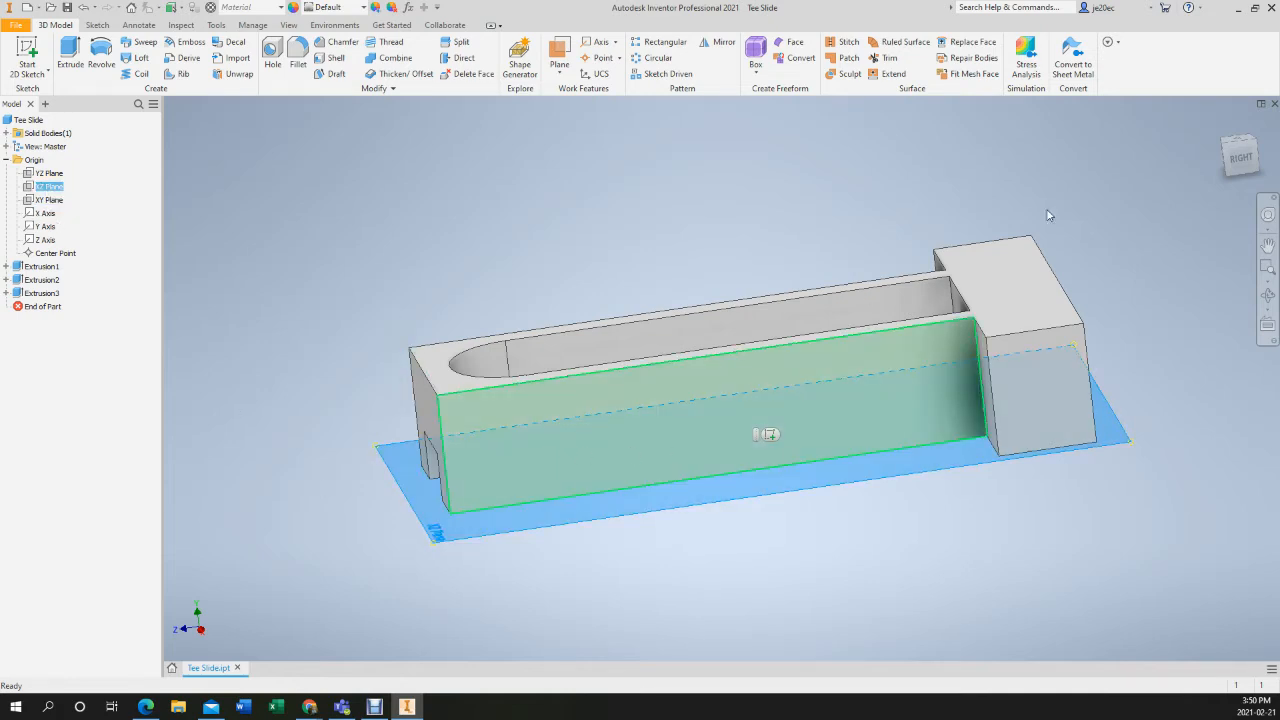
left_click(1238, 143)
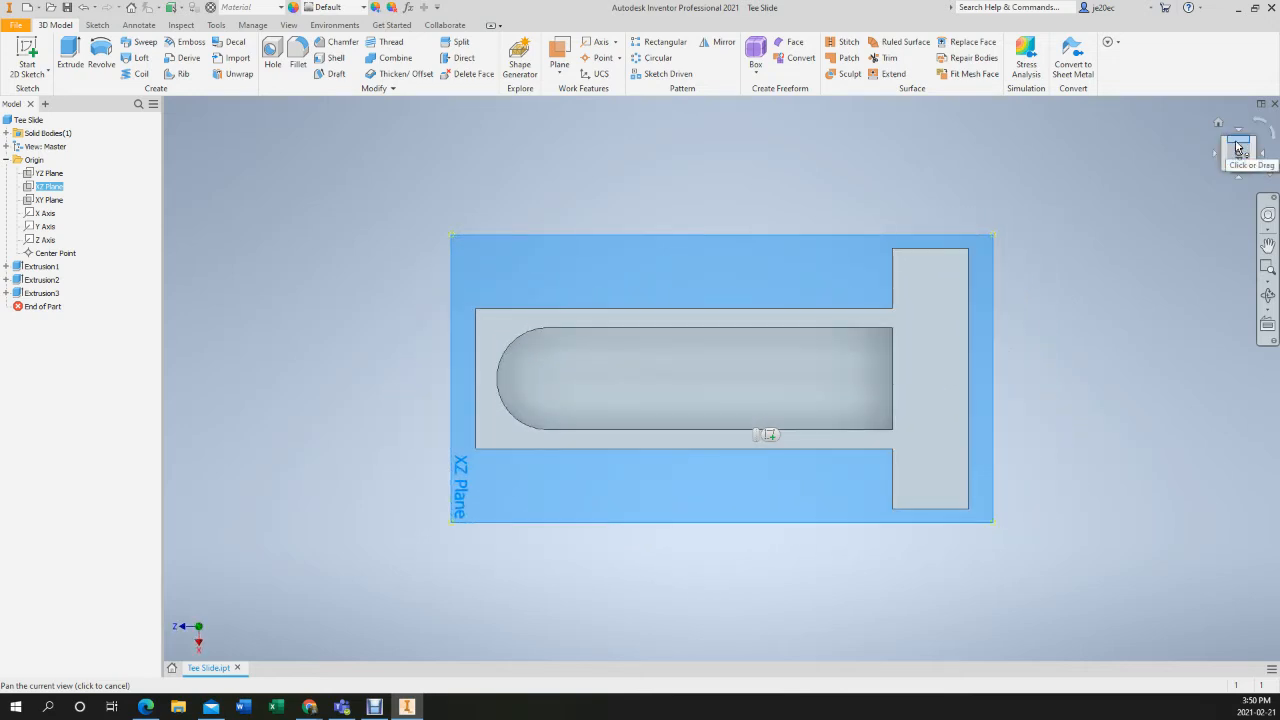
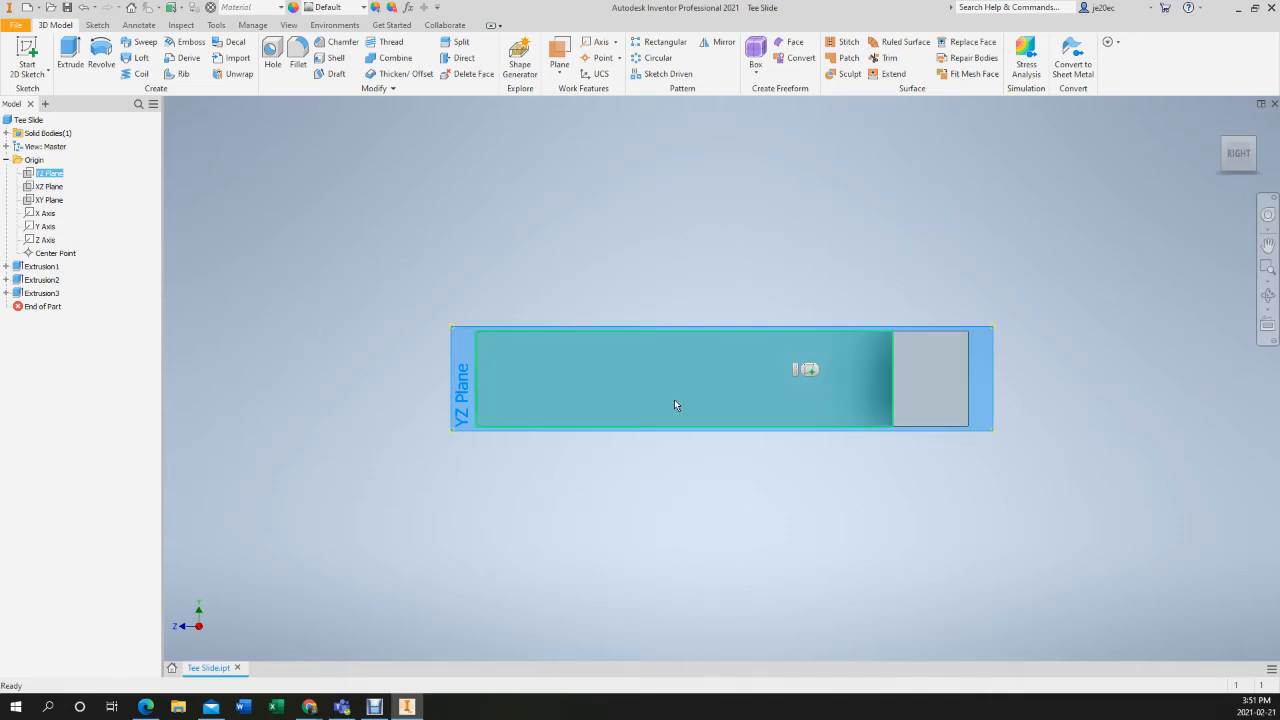
Highlight Extrusion1, Extrusion2 and Extrusion3 on the part in turn, and restore the home view
left_click(543, 432)
left_click(34, 269)
left_click(33, 280)
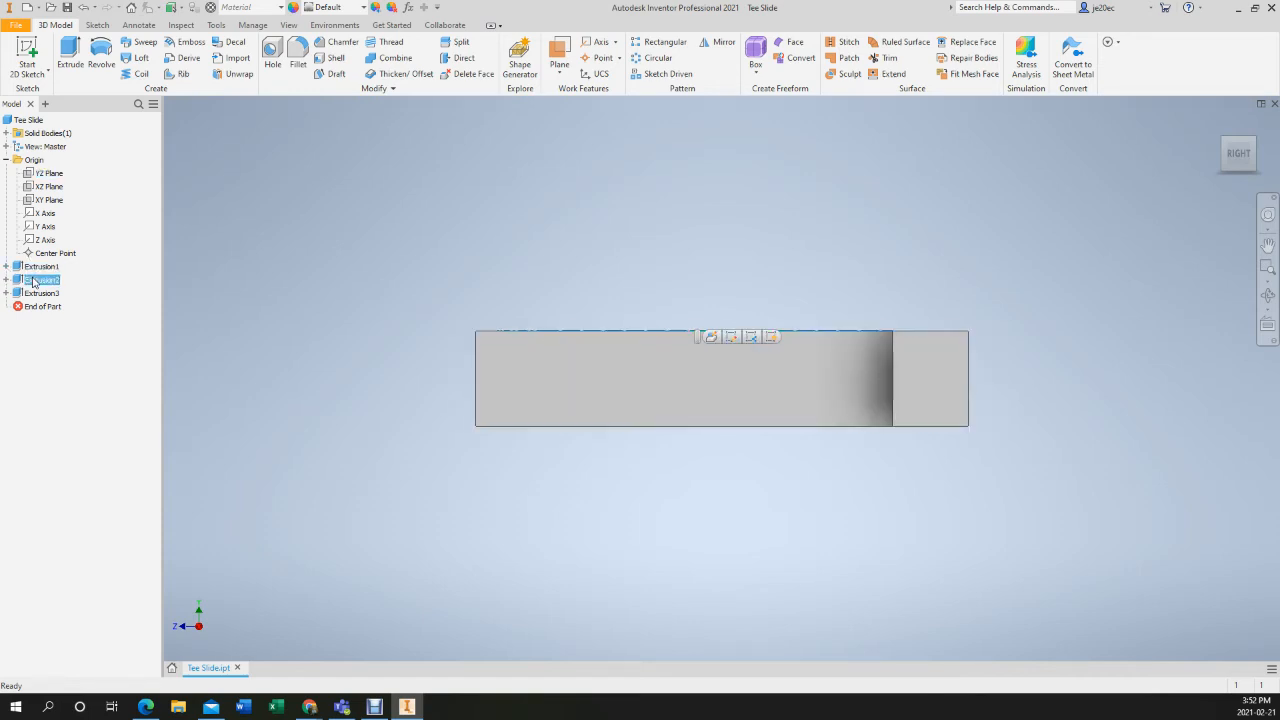
double_click(35, 270)
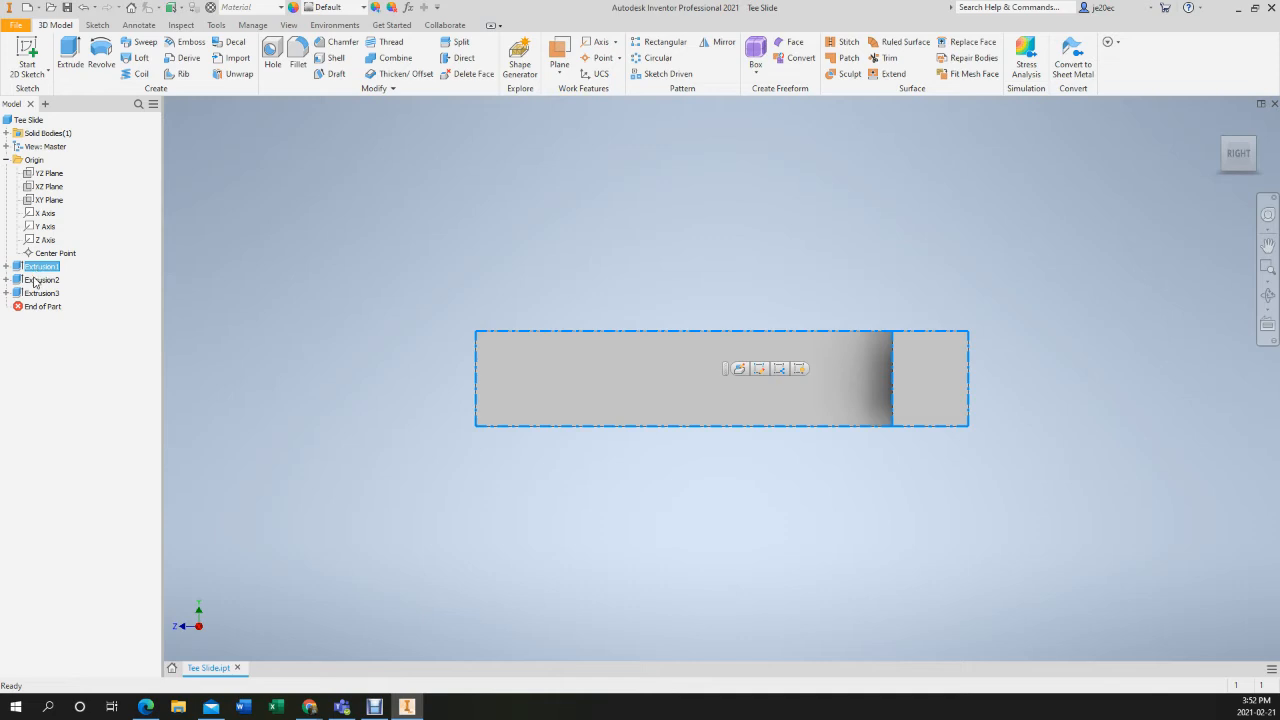
left_click(34, 281)
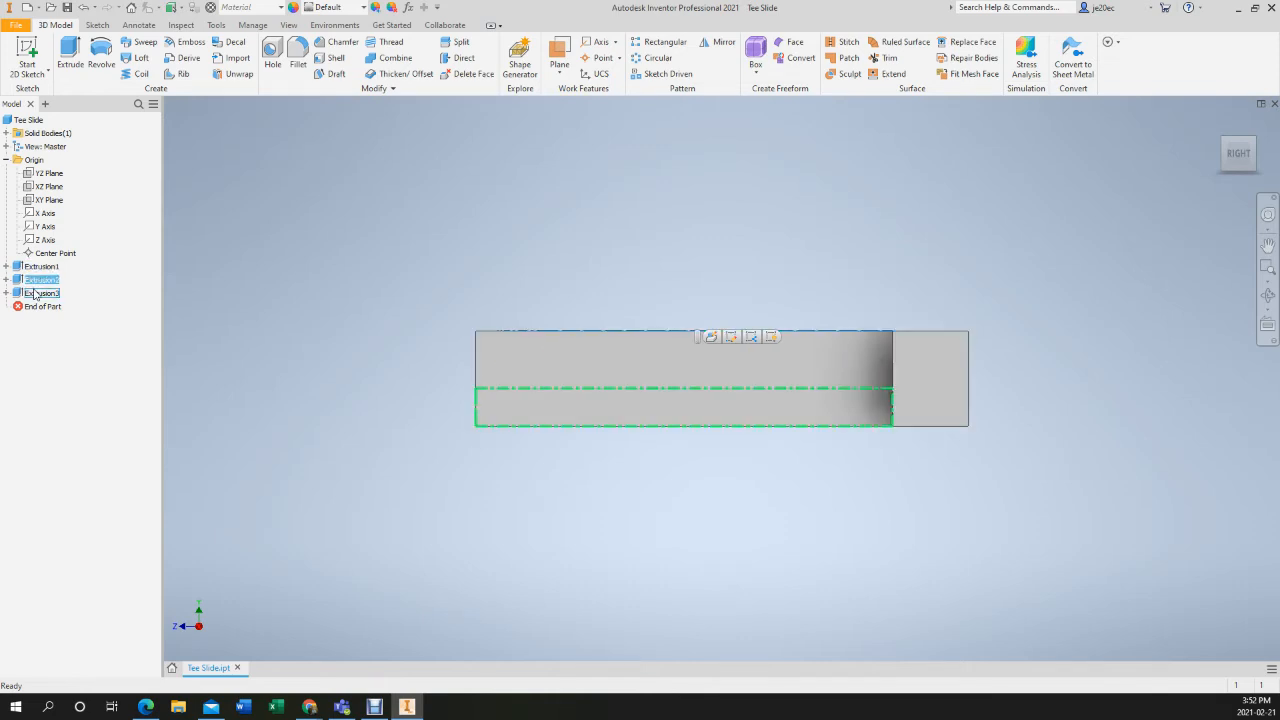
left_click(35, 293)
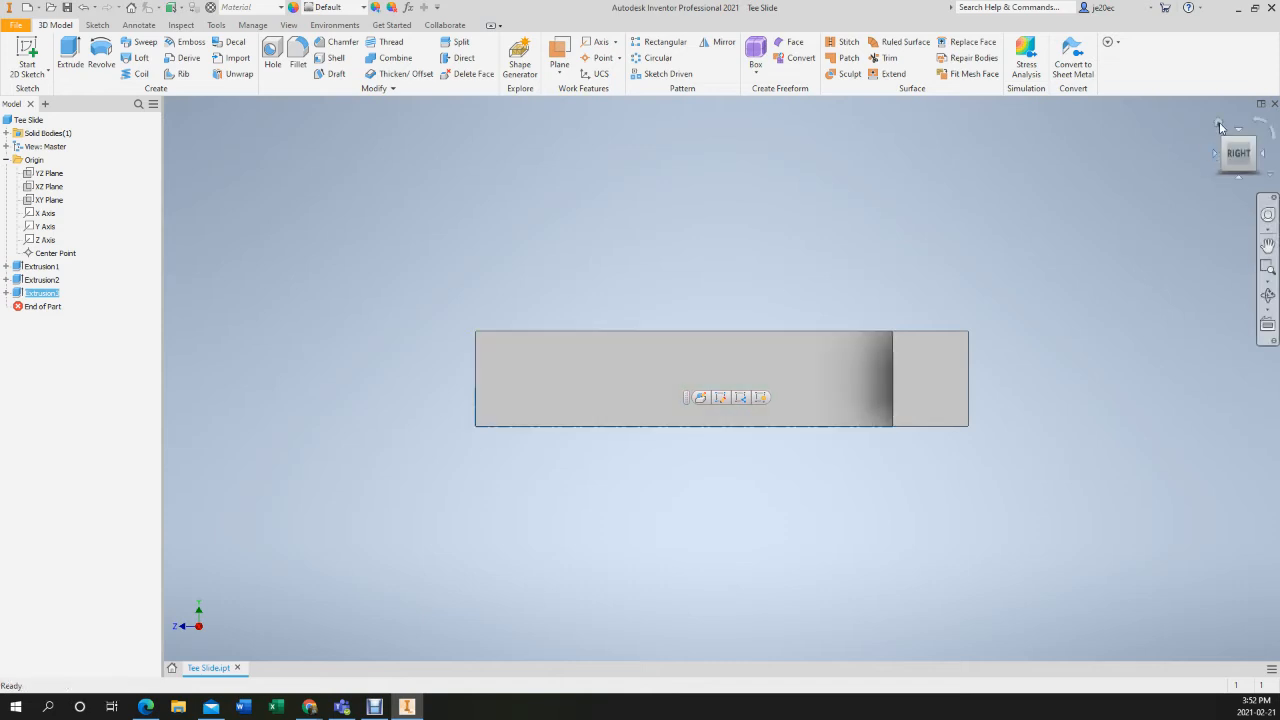
left_click(1218, 125)
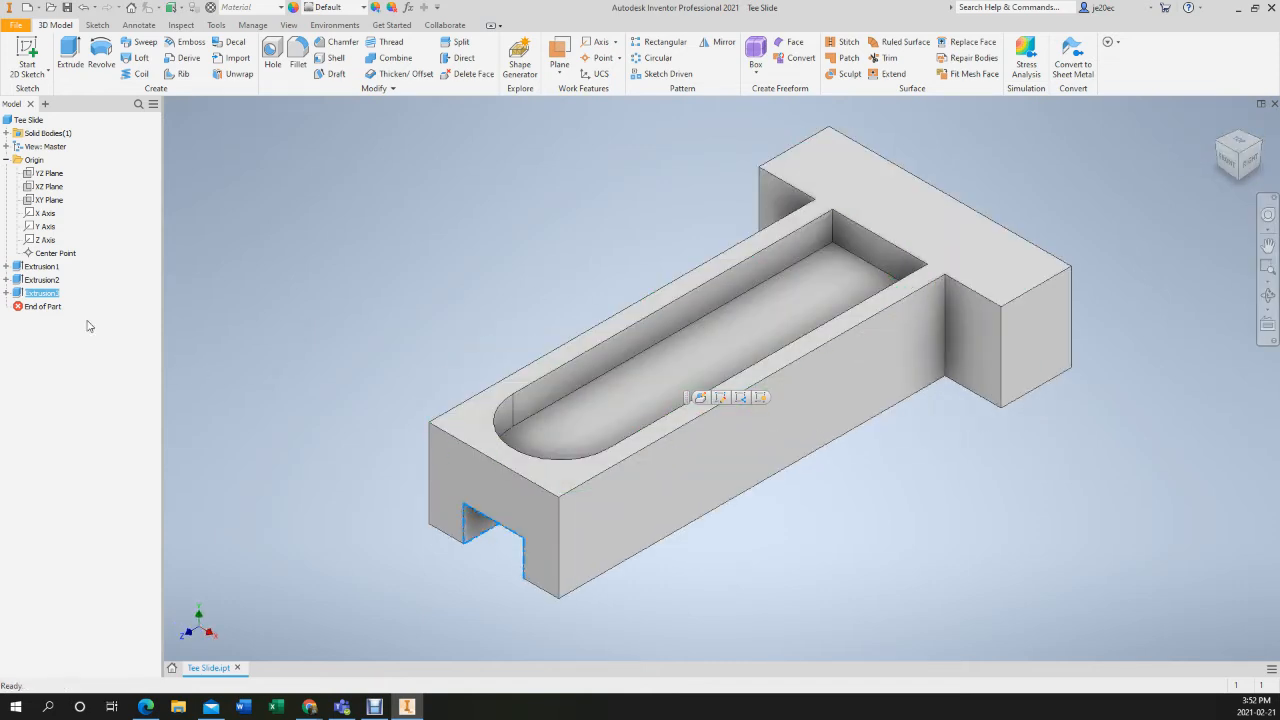
Examine the base feature Extrusion1 on the part together with the dimensions of its Sketch1
left_click(41, 267)
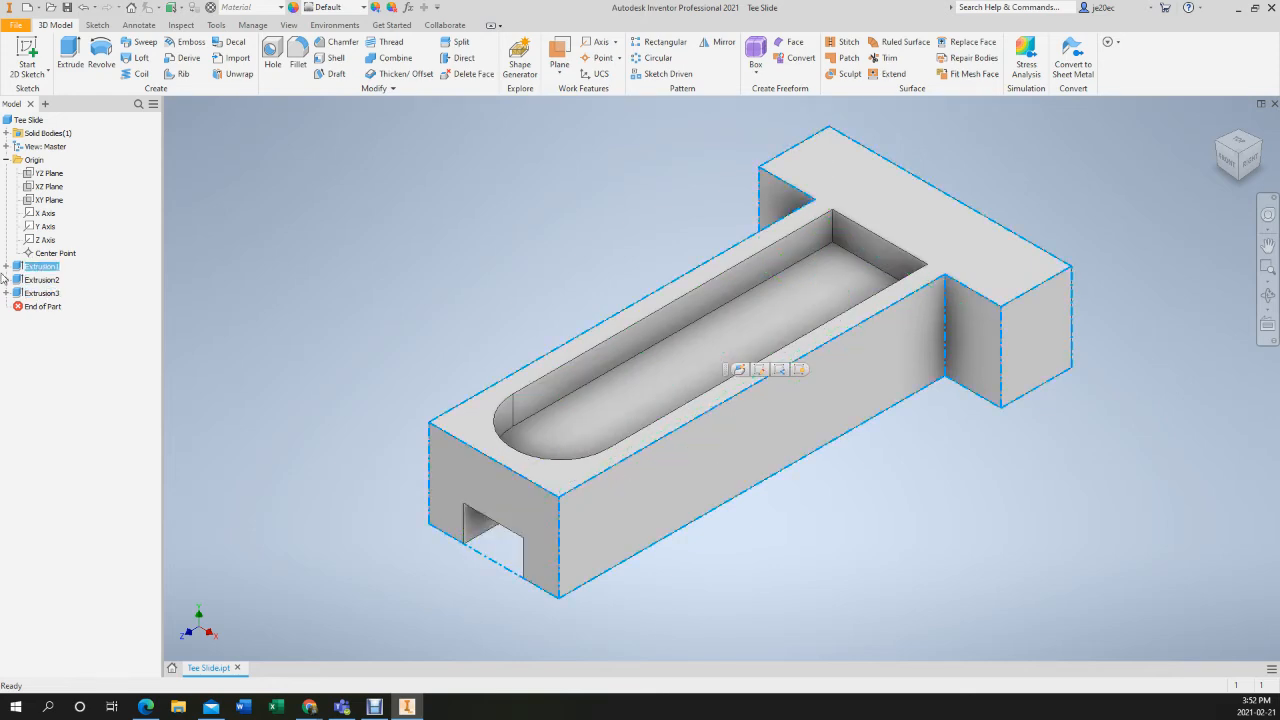
left_click(6, 267)
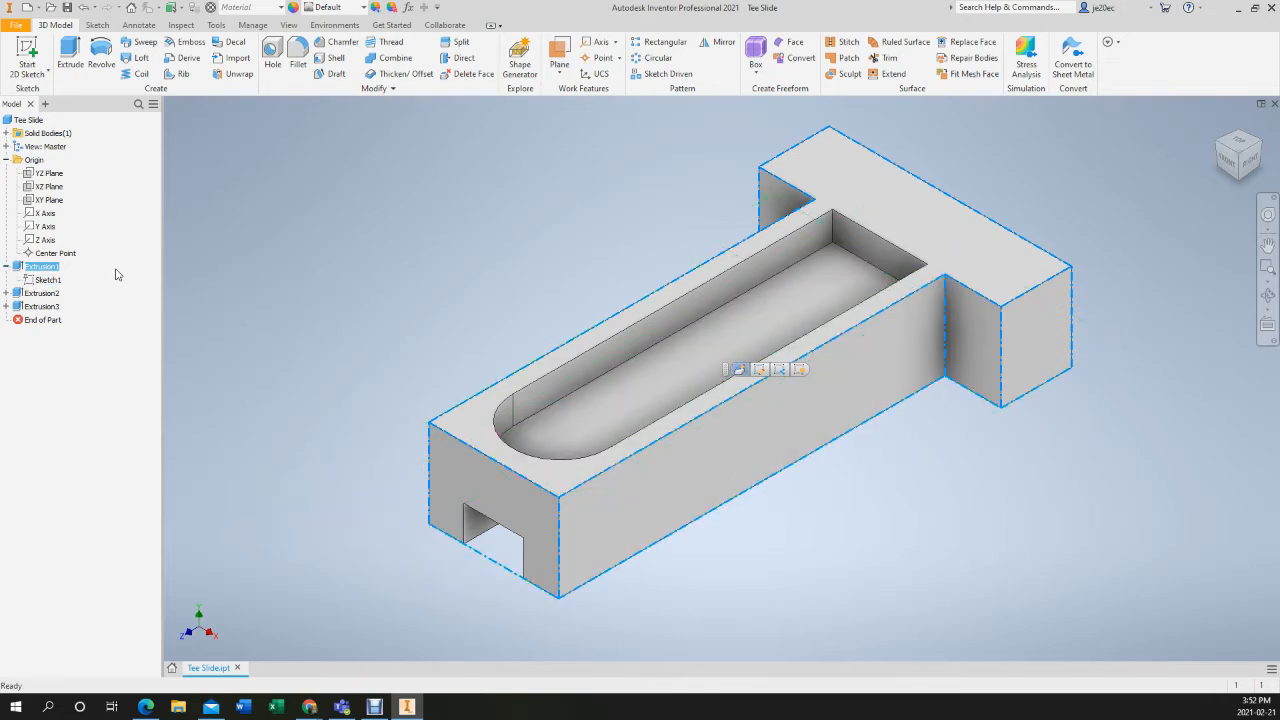
left_click(47, 284)
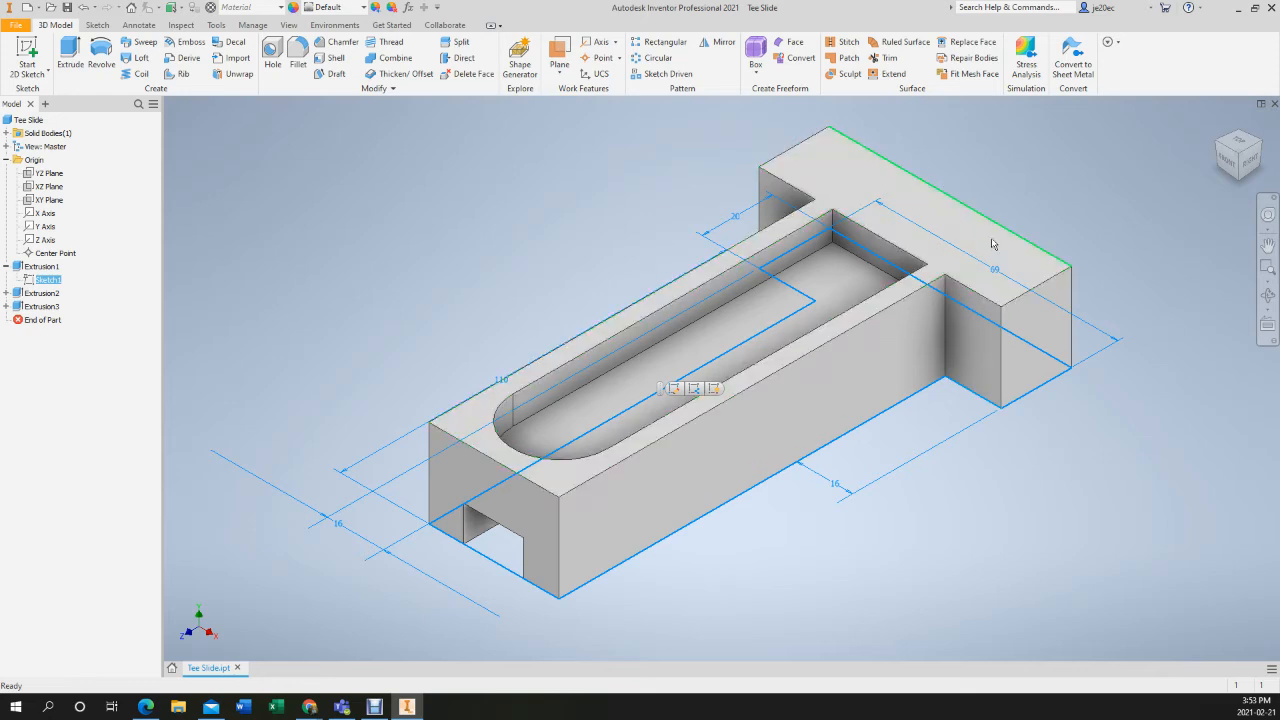
Examine the upper slot feature Extrusion2 together with the dimensions of its Sketch2
left_click(36, 294)
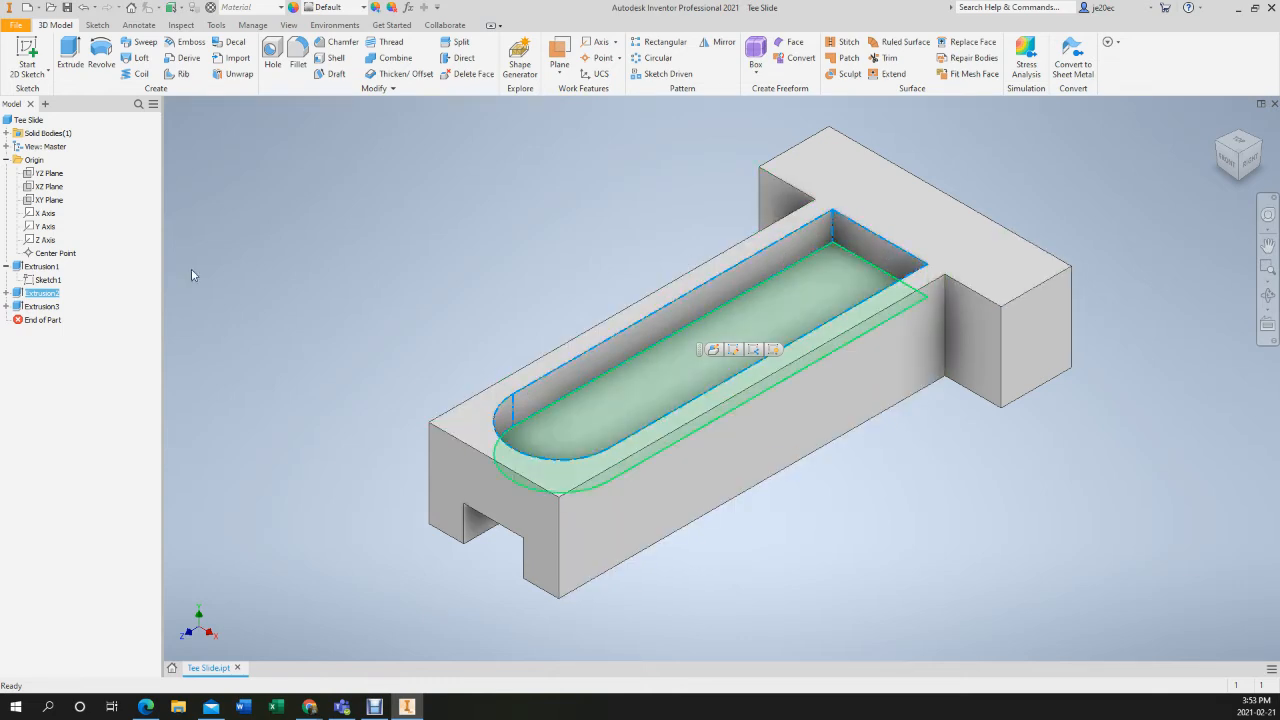
left_click(6, 293)
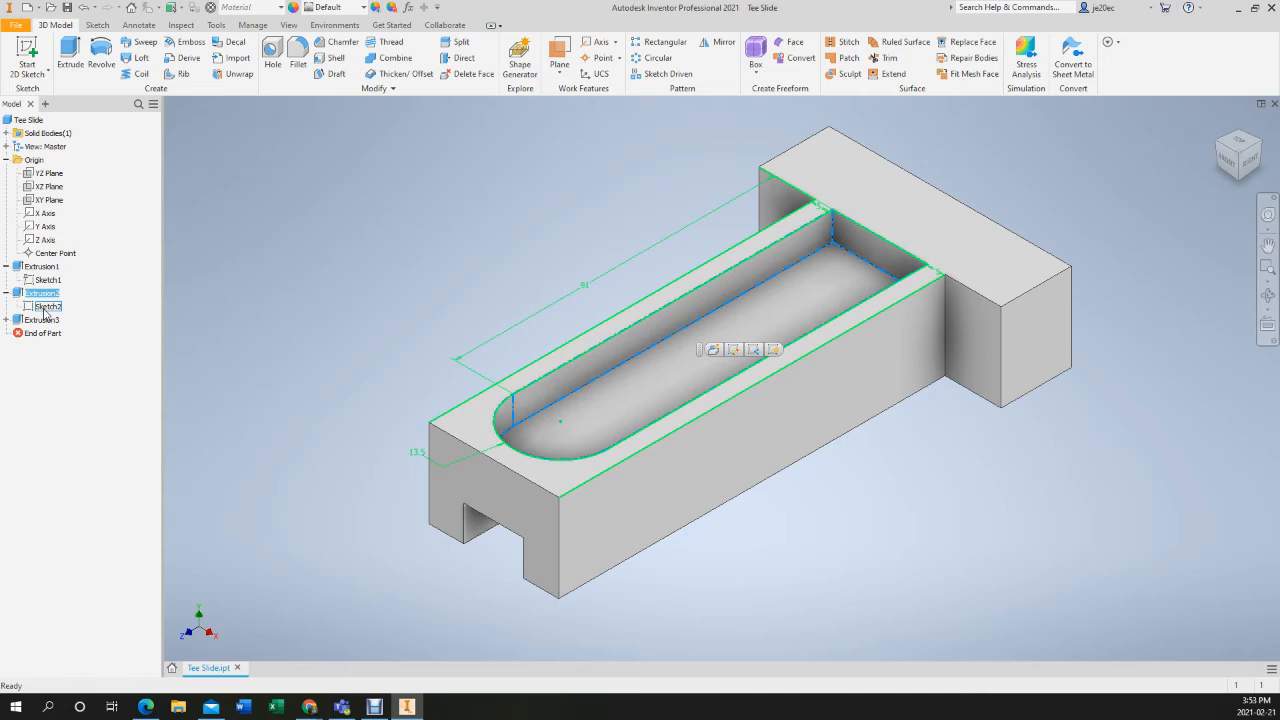
left_click(44, 308)
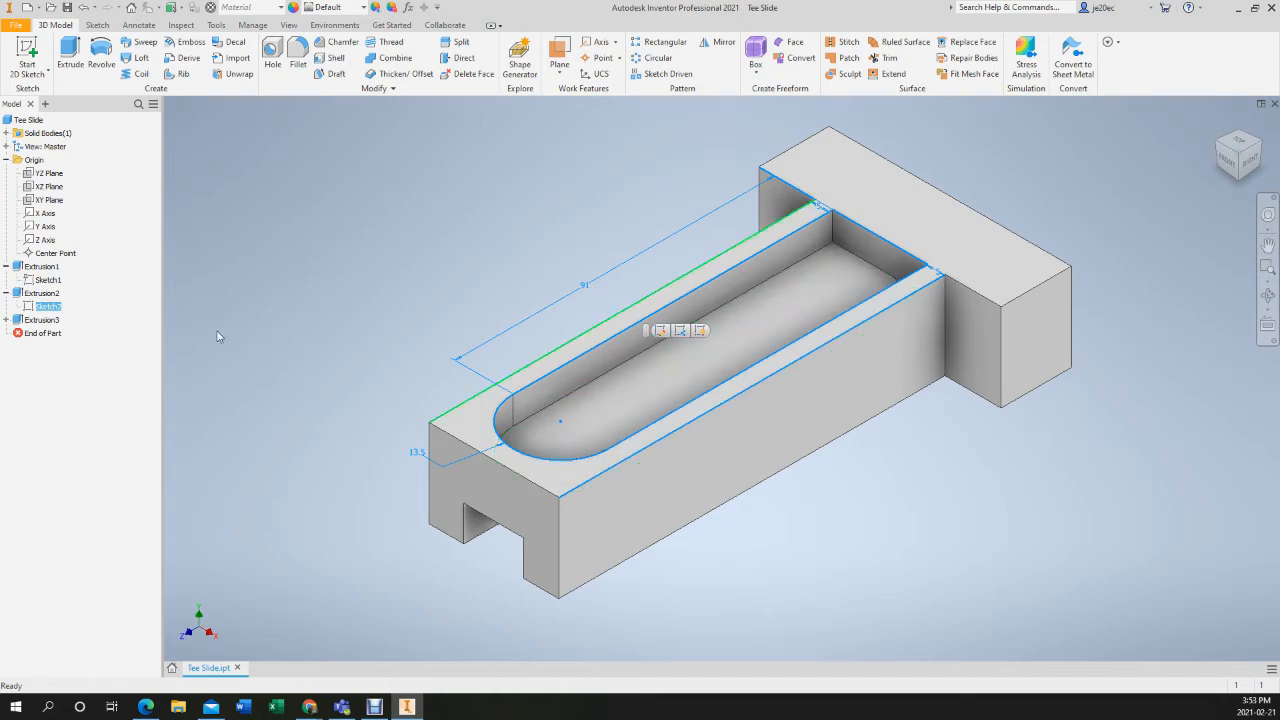
Examine the lower channel feature Extrusion3 from the underside of the part, together with its Sketch3
left_click(40, 320)
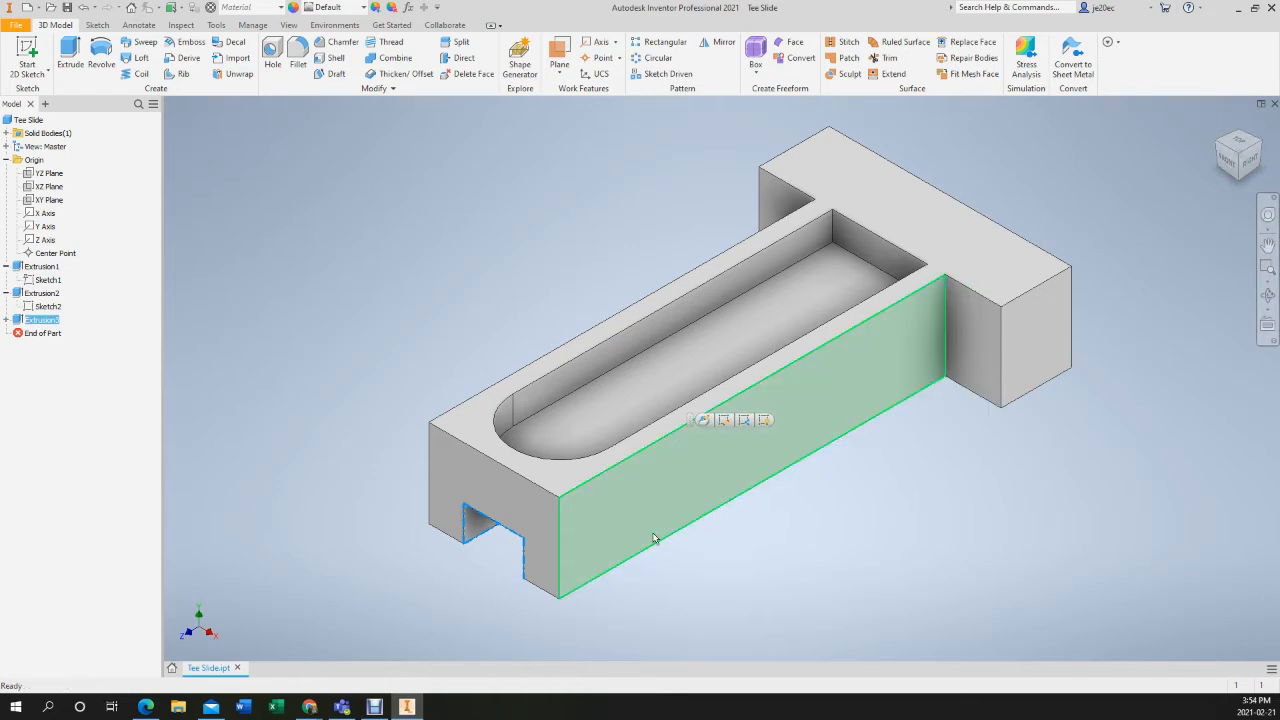
middle_click_drag(668, 576, 700, 482, "shift")
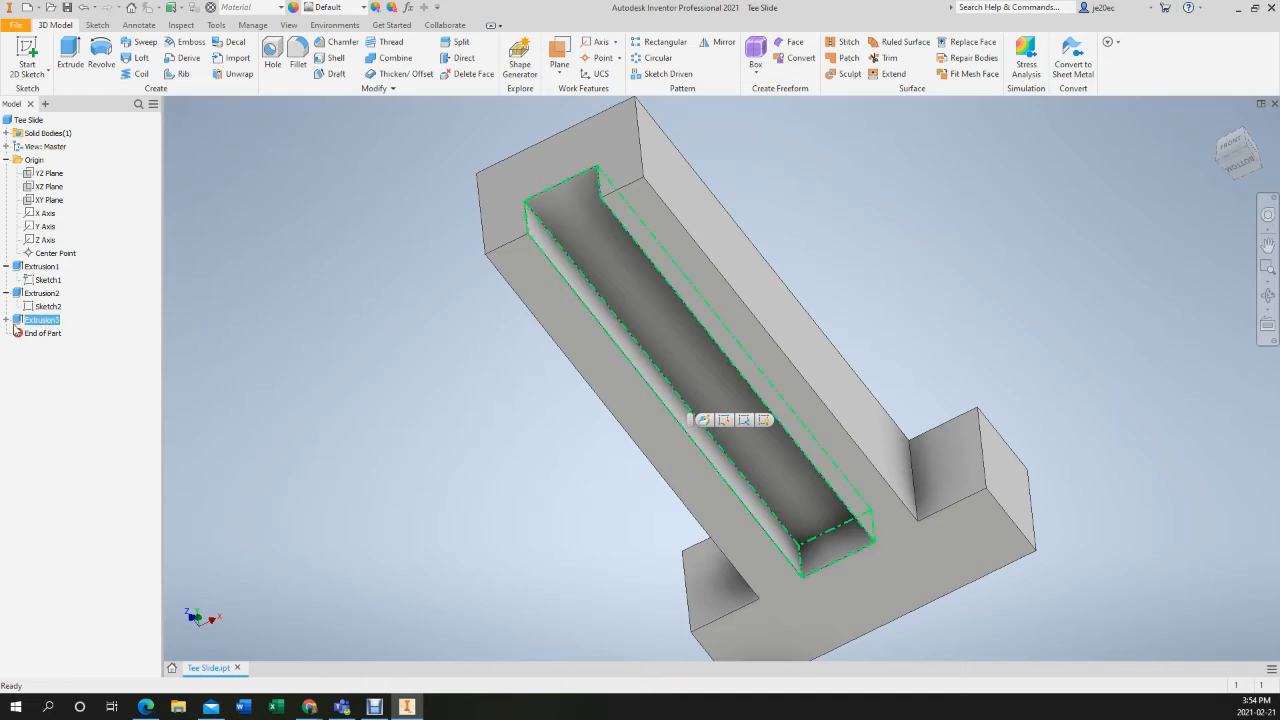
left_click(7, 320)
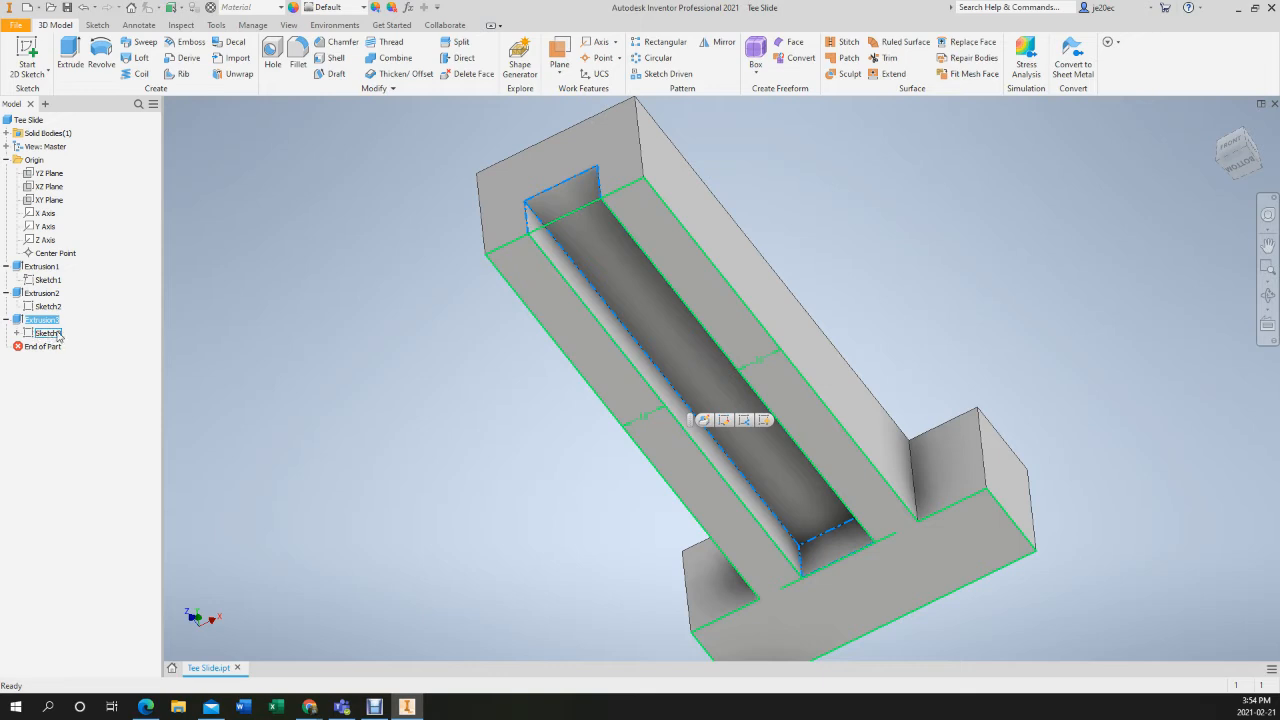
left_click(48, 334)
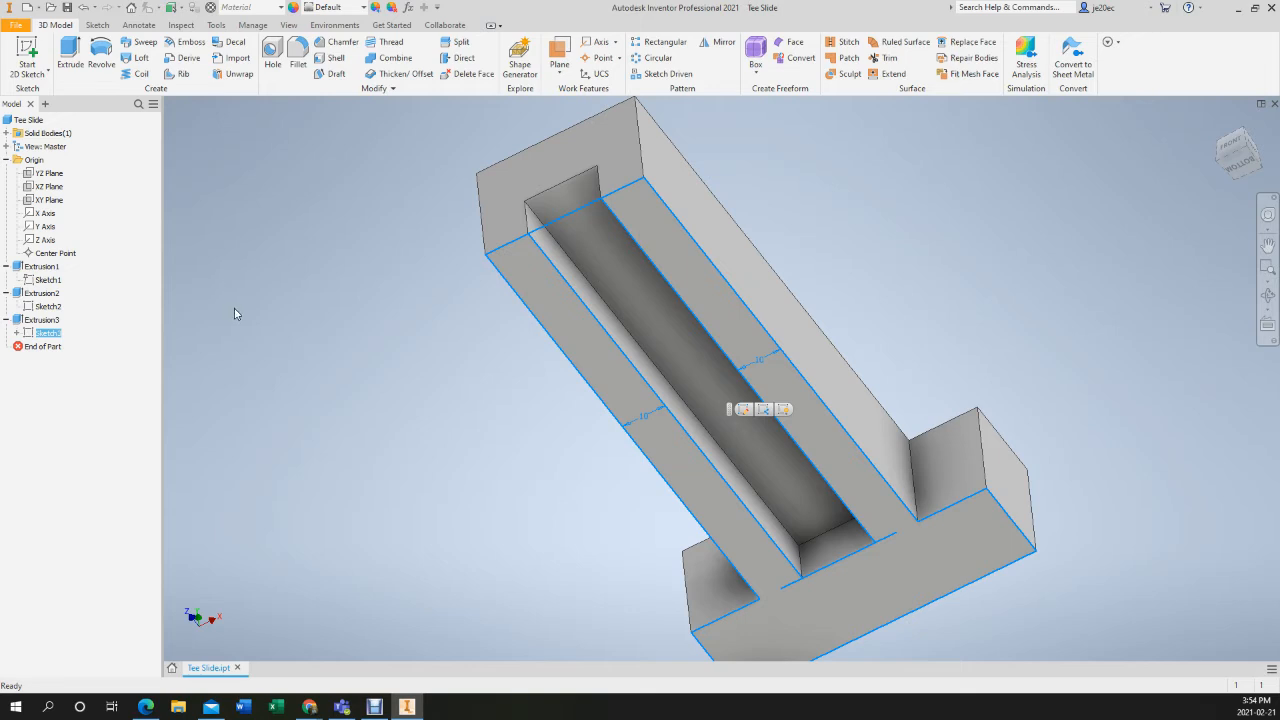
Collapse the three extrusions and the Origin folder in the model tree, and restore the home view
left_click(7, 320)
left_click(6, 293)
left_click(6, 266)
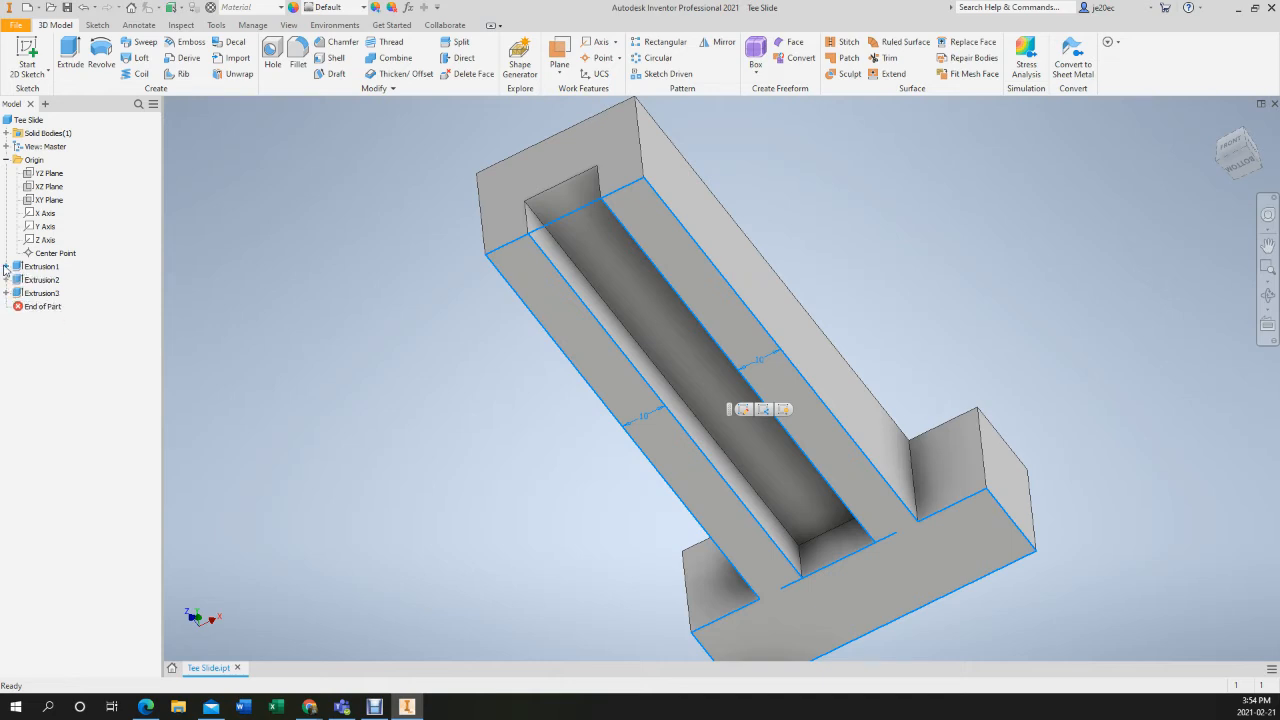
left_click(6, 160)
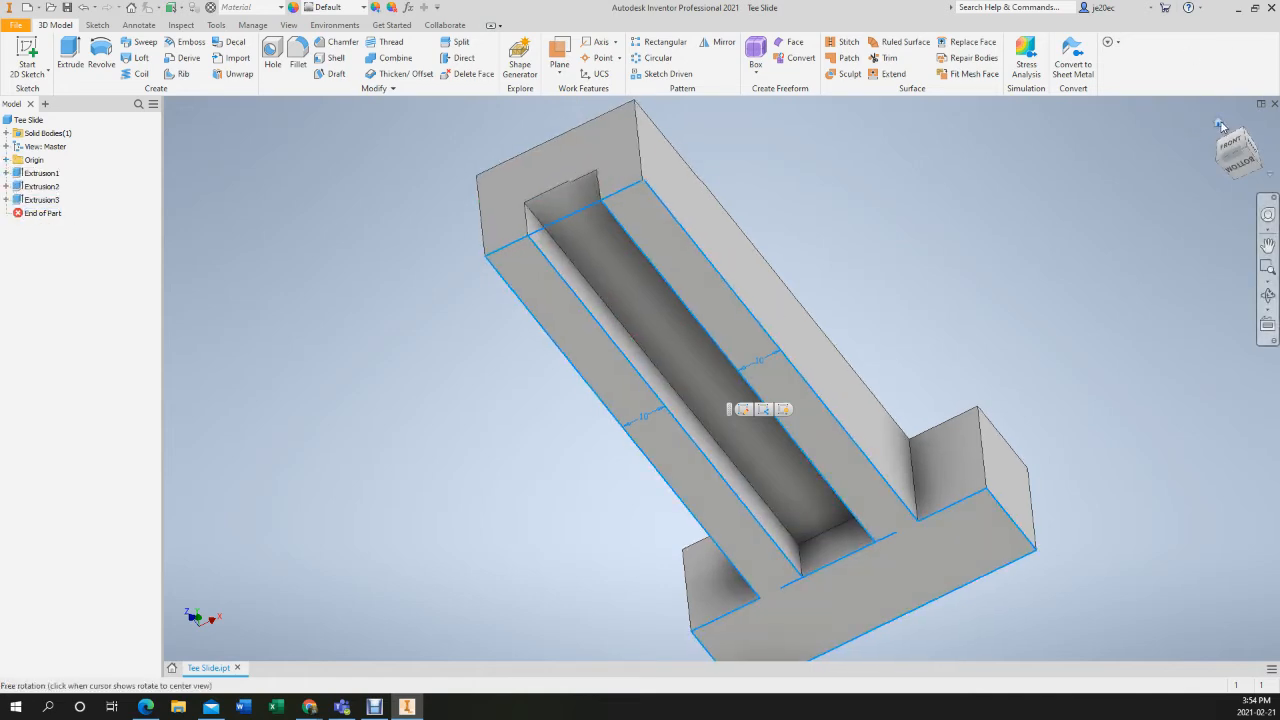
left_click(1221, 126)
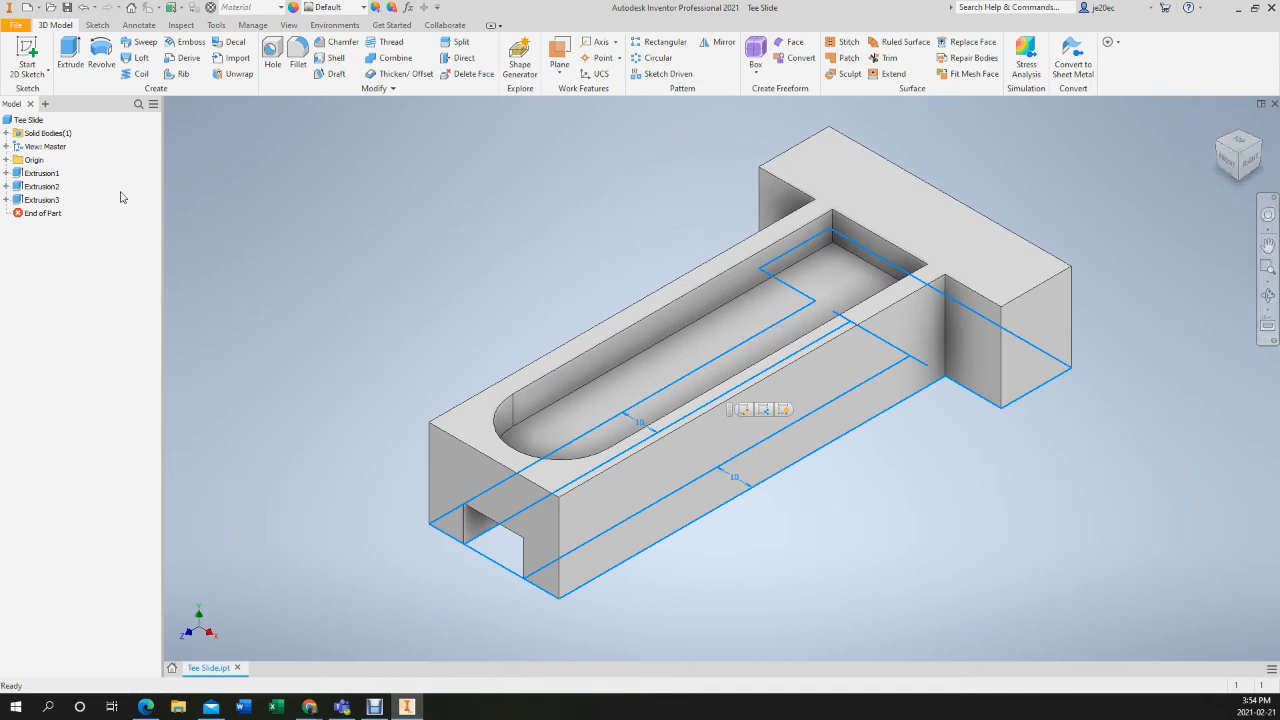
Turn on the visibility of Sketch3 under Extrusion3 to show it on the part, and hide it again
left_click(6, 174)
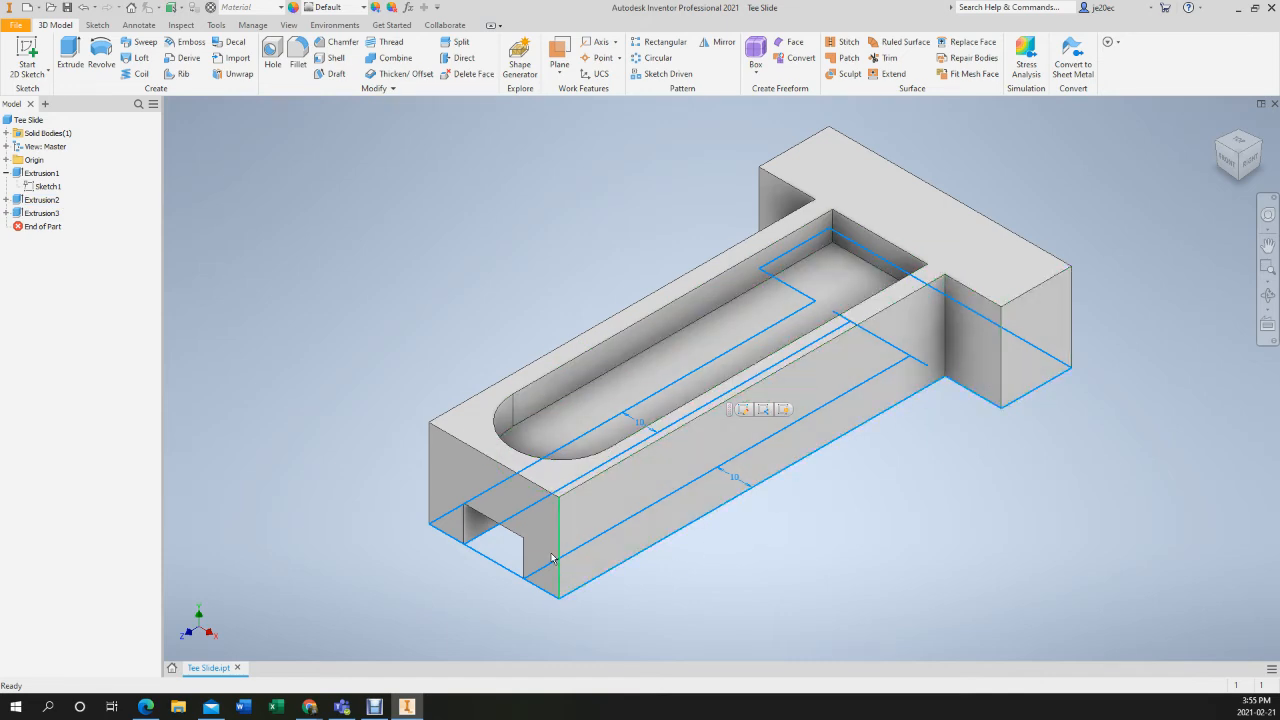
left_click(6, 213)
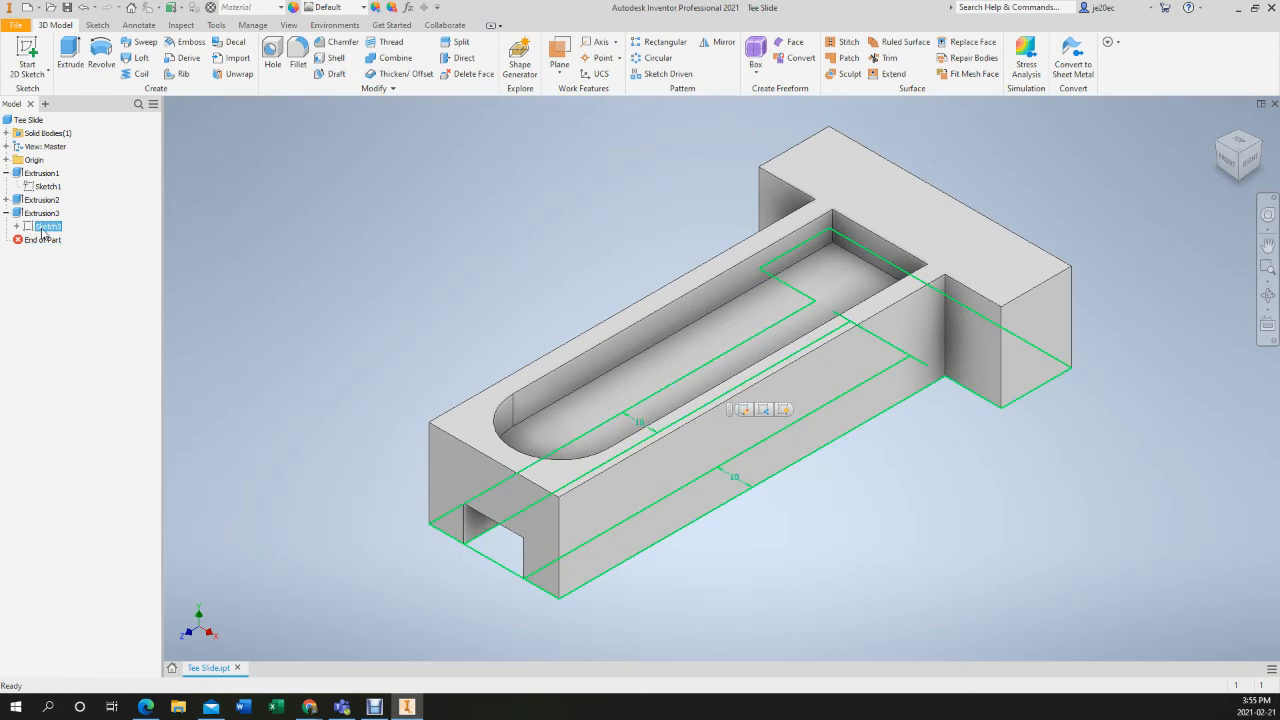
right_click(43, 230)
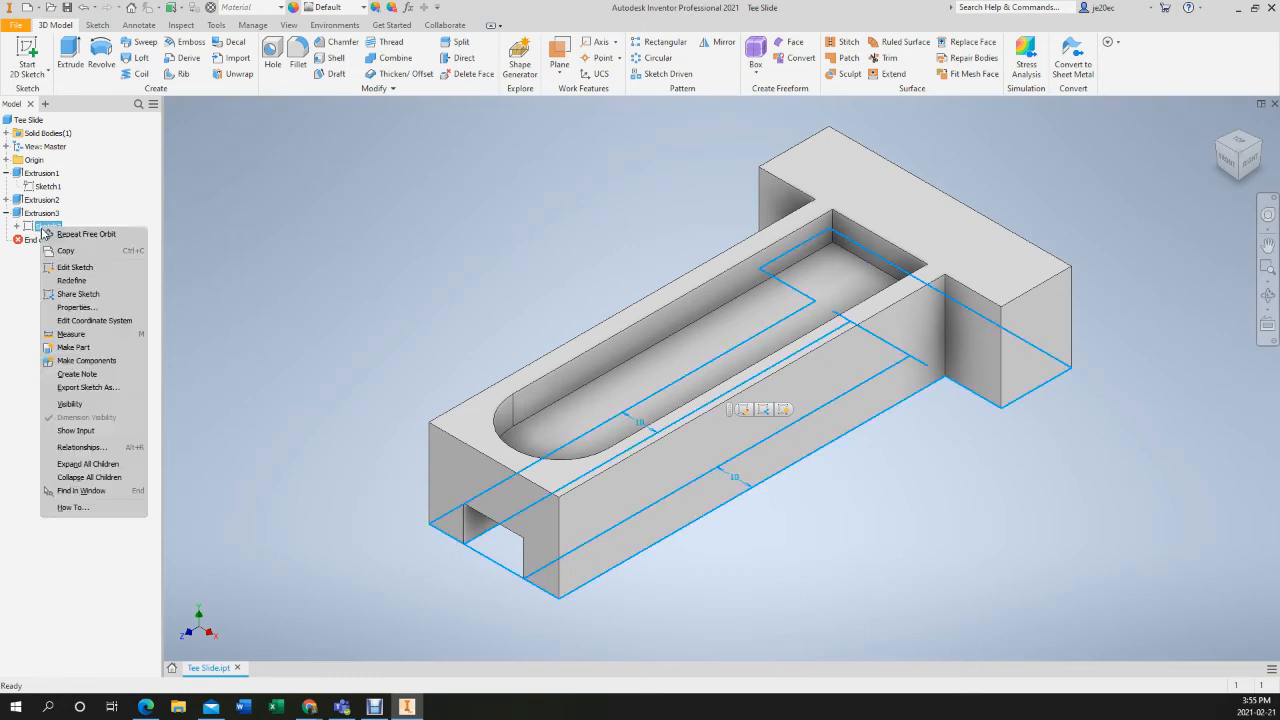
left_click(80, 404)
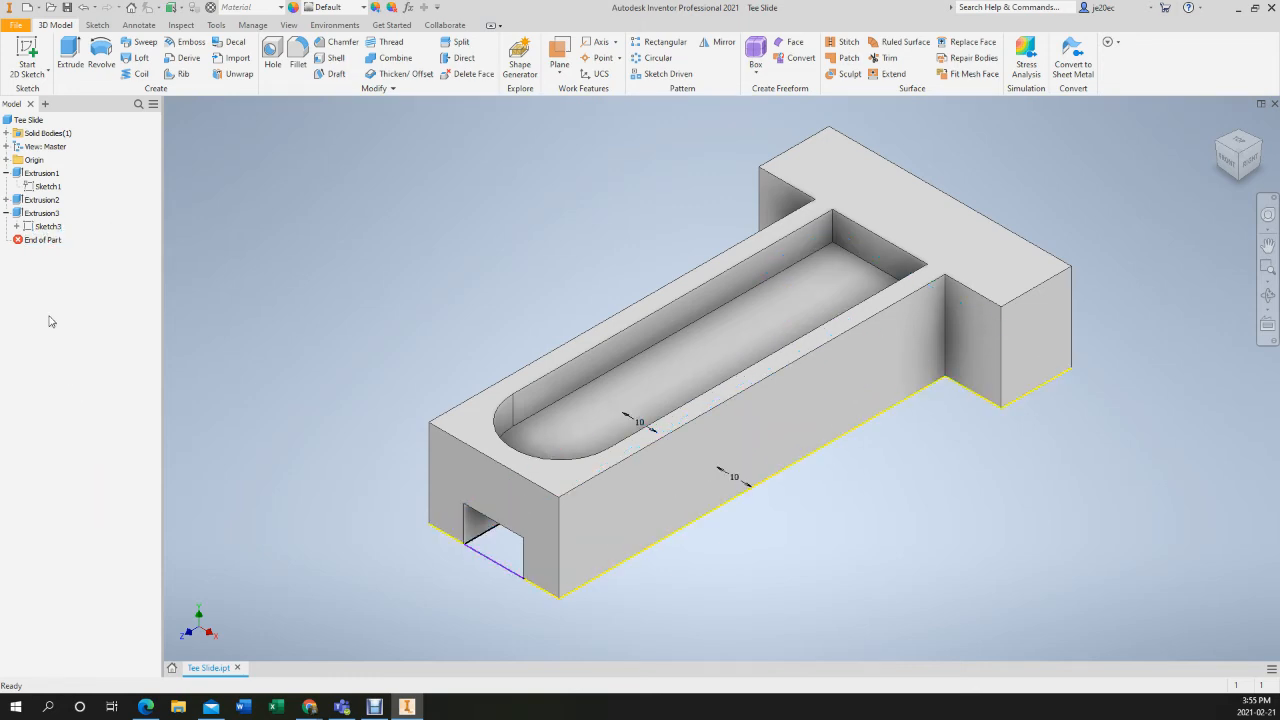
right_click(43, 228)
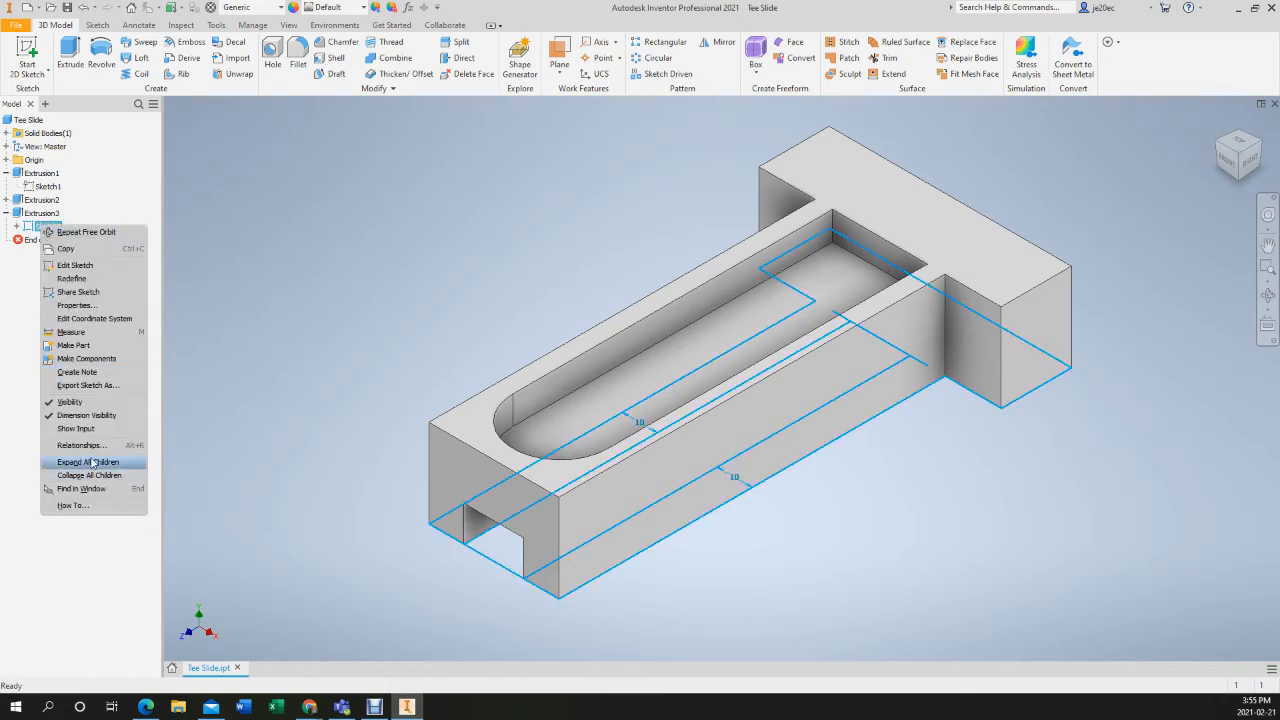
left_click(60, 403)
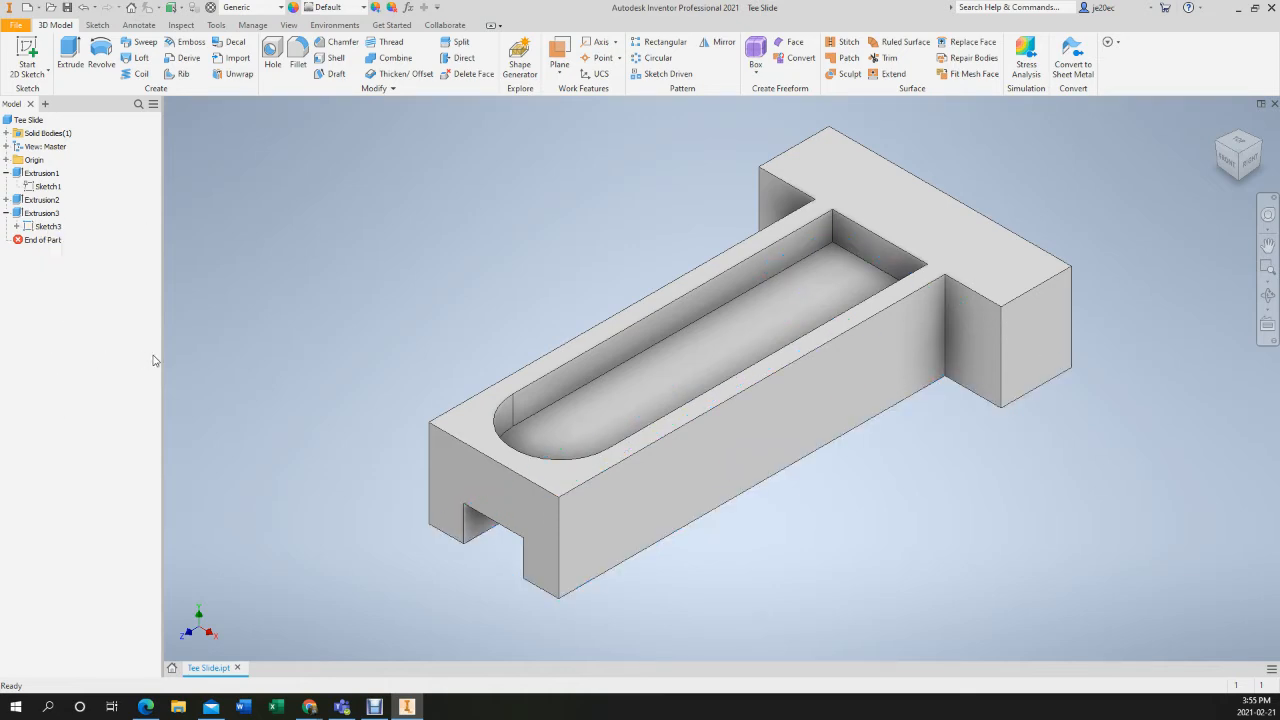
Collapse Extrusion3 and Extrusion1 in the model tree, select Extrusion2, and clear the selection
left_click(7, 214)
left_click(7, 174)
left_click(40, 186)
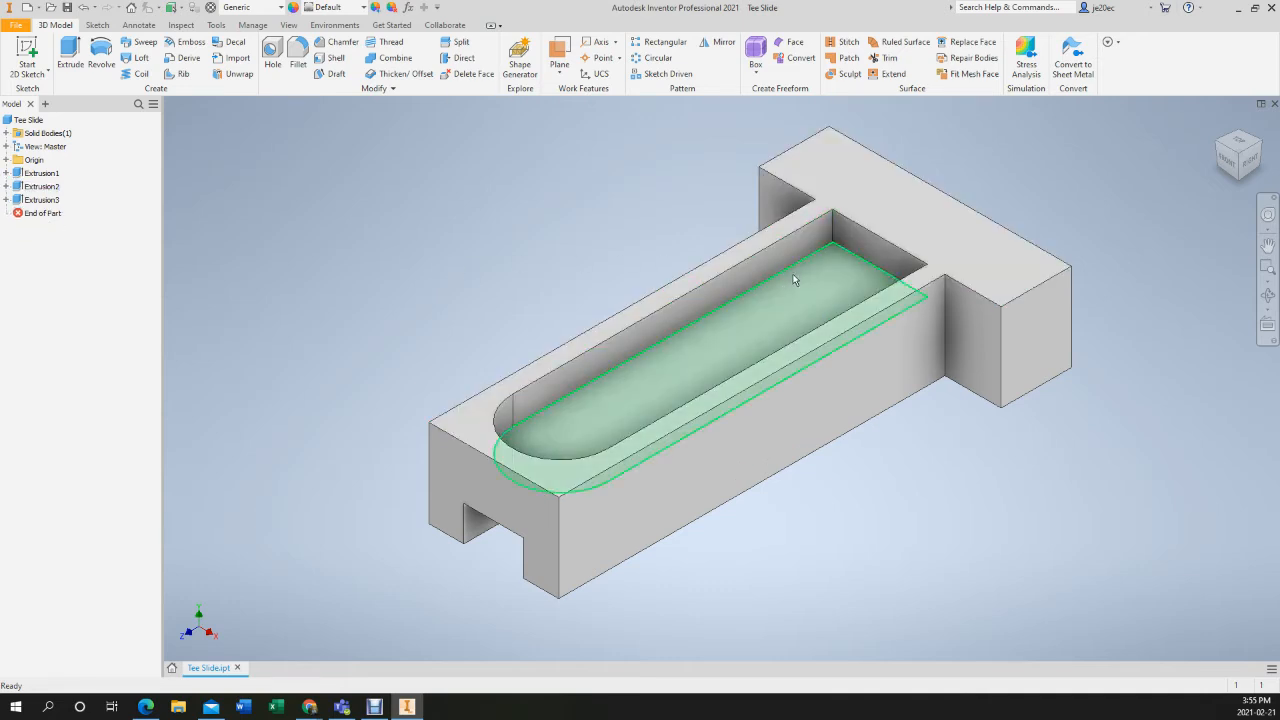
left_click(133, 221)
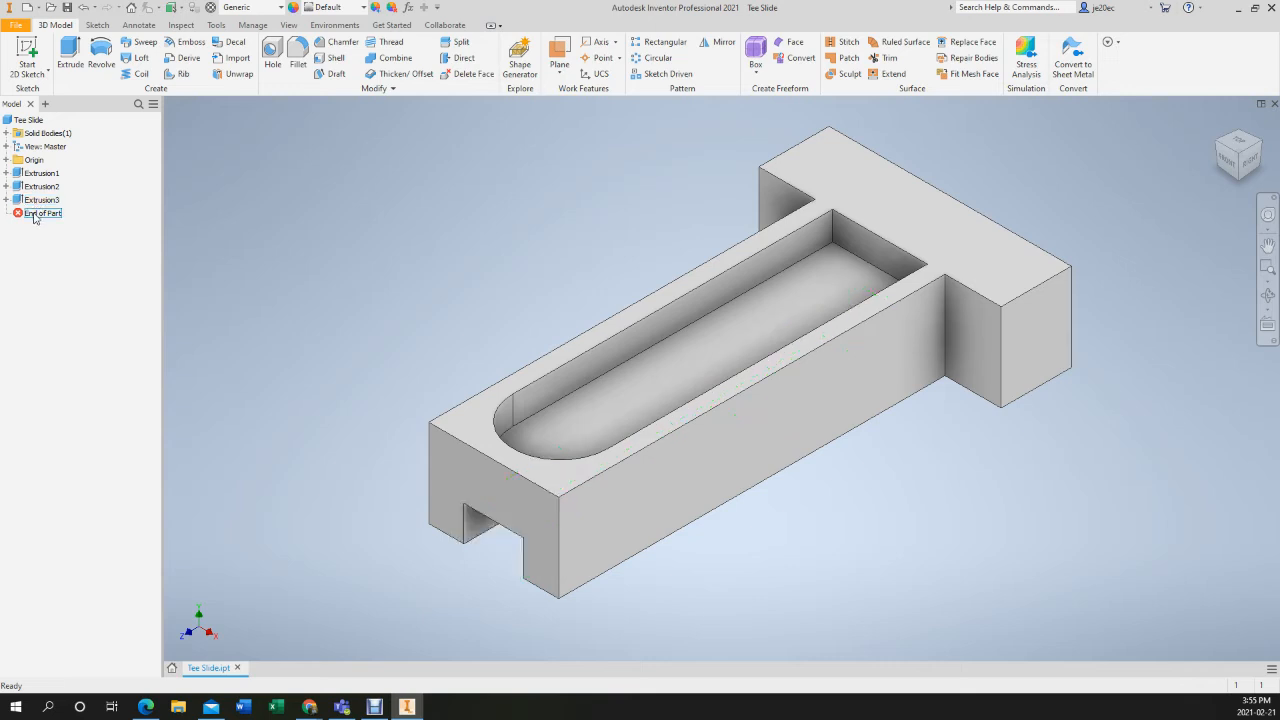
Roll the part back by moving the End of Part marker directly below Extrusion1, and return the marker below Extrusion3
left_click(41, 215)
mouse_move(40, 219)
left_mouse_down()
mouse_move(46, 184)
mouse_move(34, 185)
left_mouse_up()
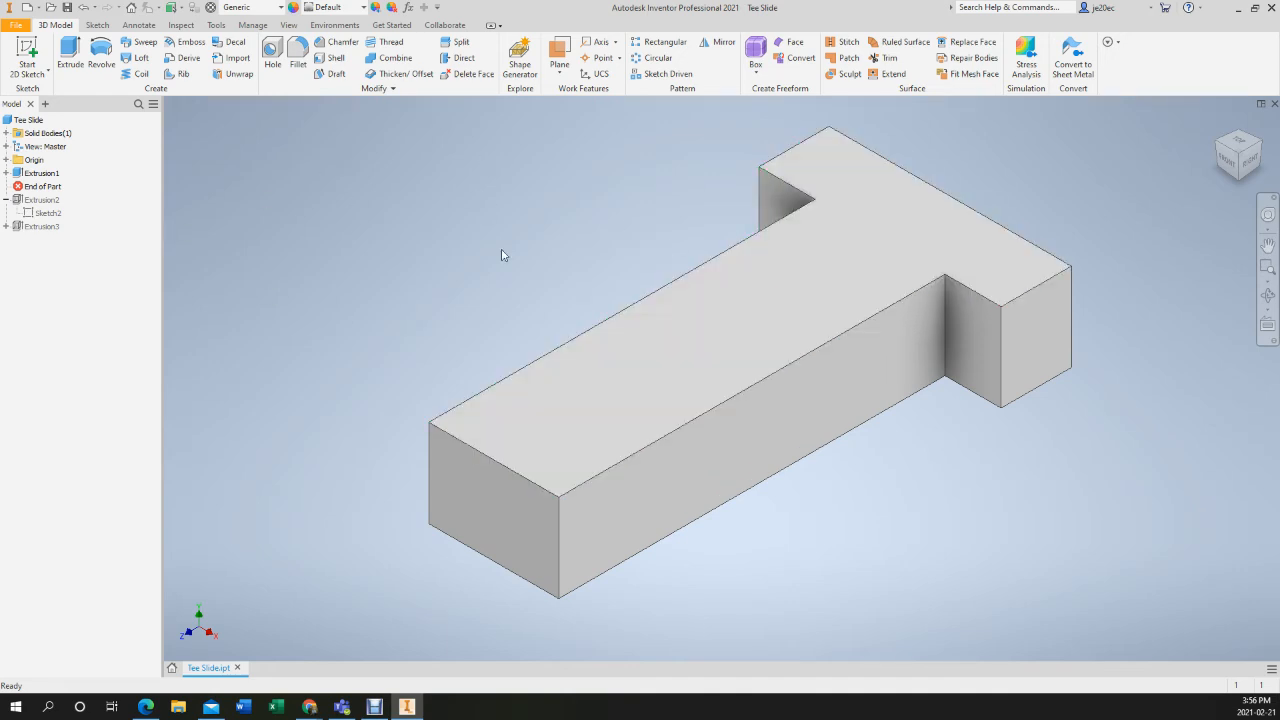
left_click(33, 189)
mouse_move(33, 189)
left_mouse_down()
mouse_move(40, 229)
mouse_move(74, 223)
mouse_move(84, 240)
left_mouse_up()
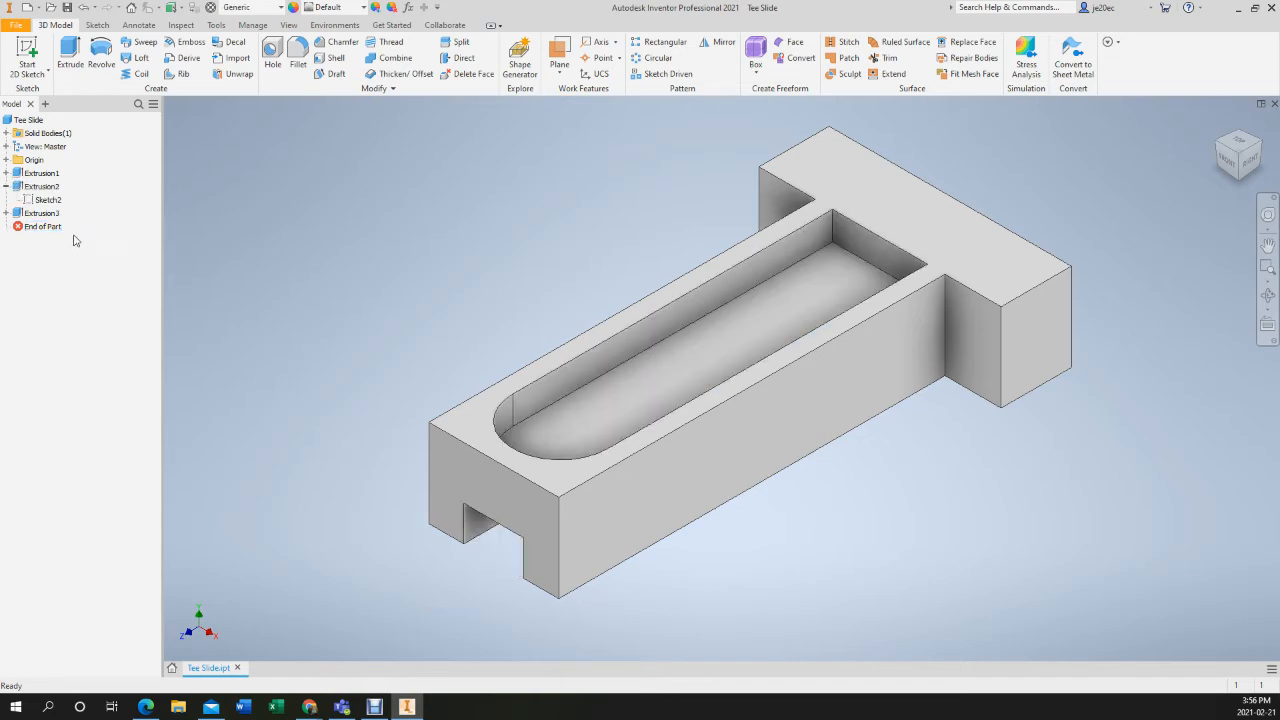
Roll the part back to just below Extrusion2 to inspect its underside, and return the End of Part marker below Extrusion3
left_click(6, 186)
left_click_drag(37, 213, 37, 200)
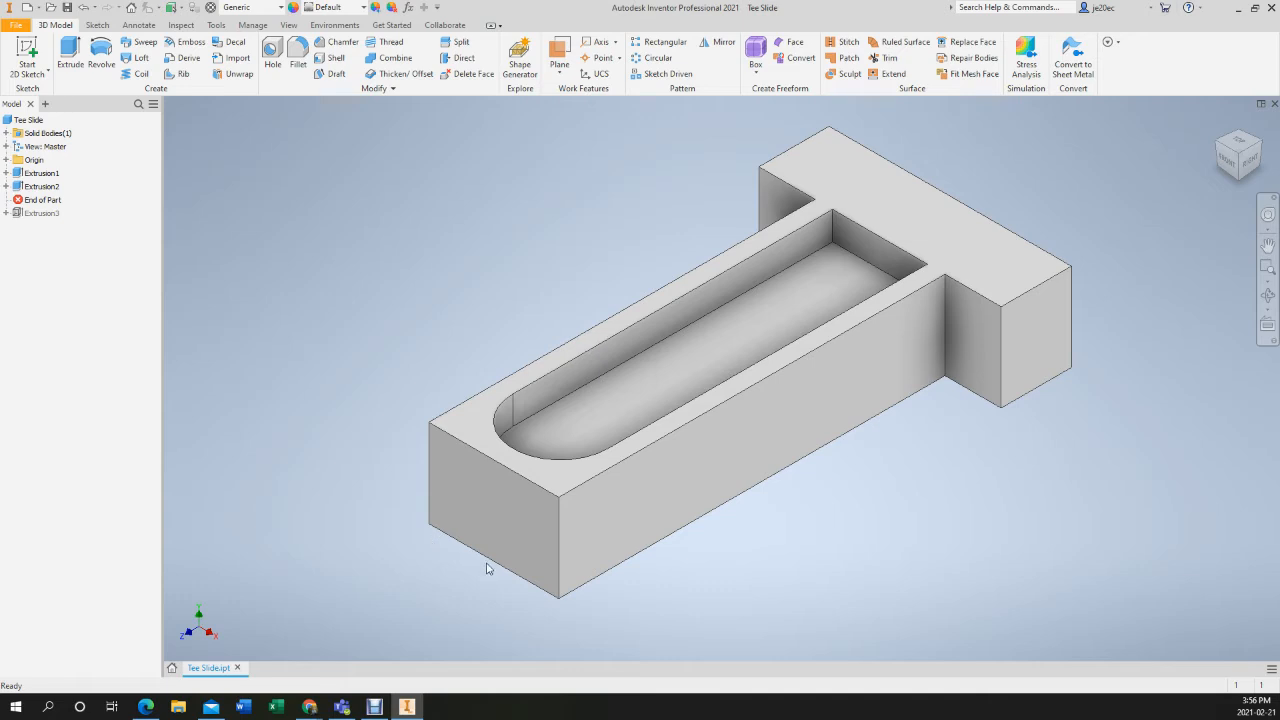
middle_click_drag(507, 577, 551, 440, "shift")
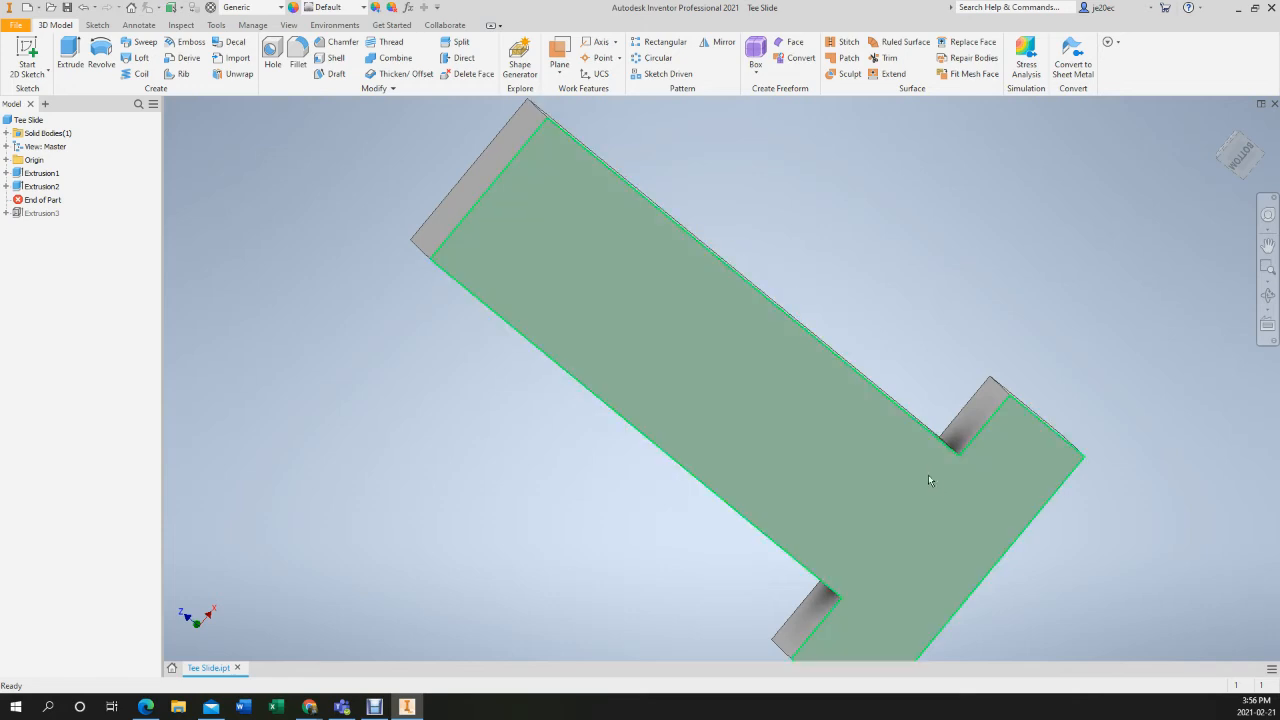
left_click_drag(35, 200, 34, 220)
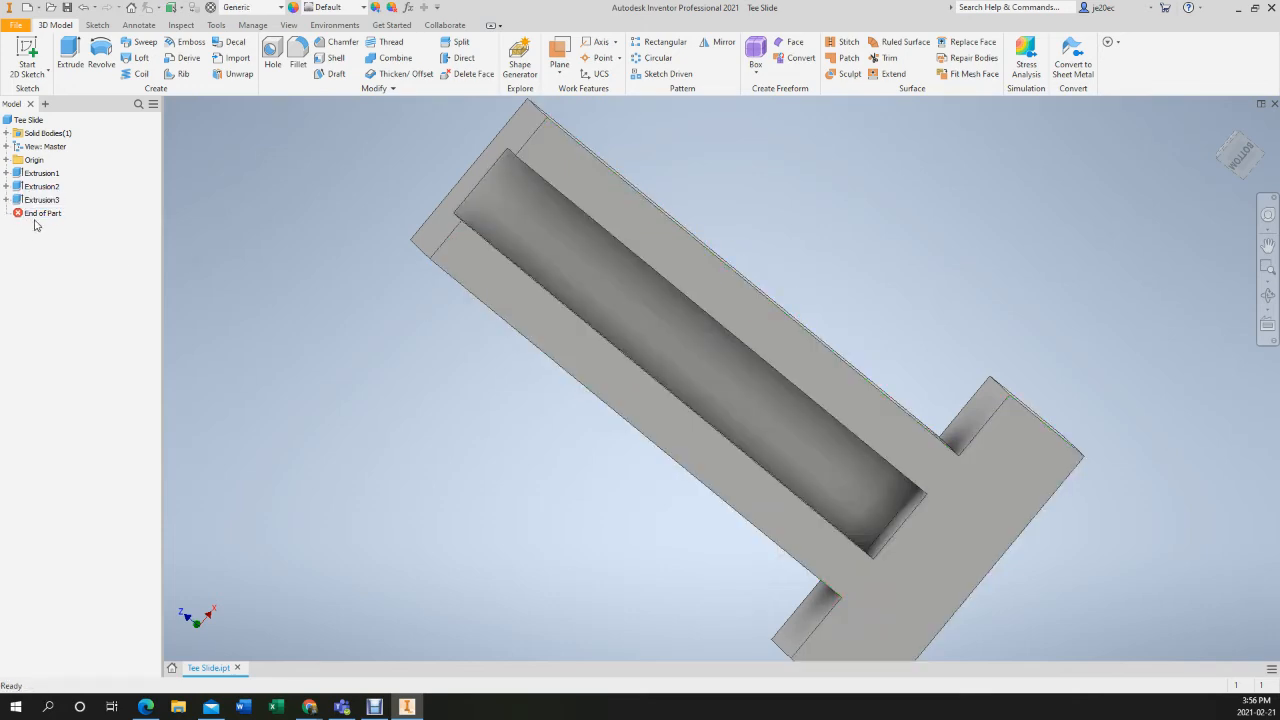
left_click(1220, 124)
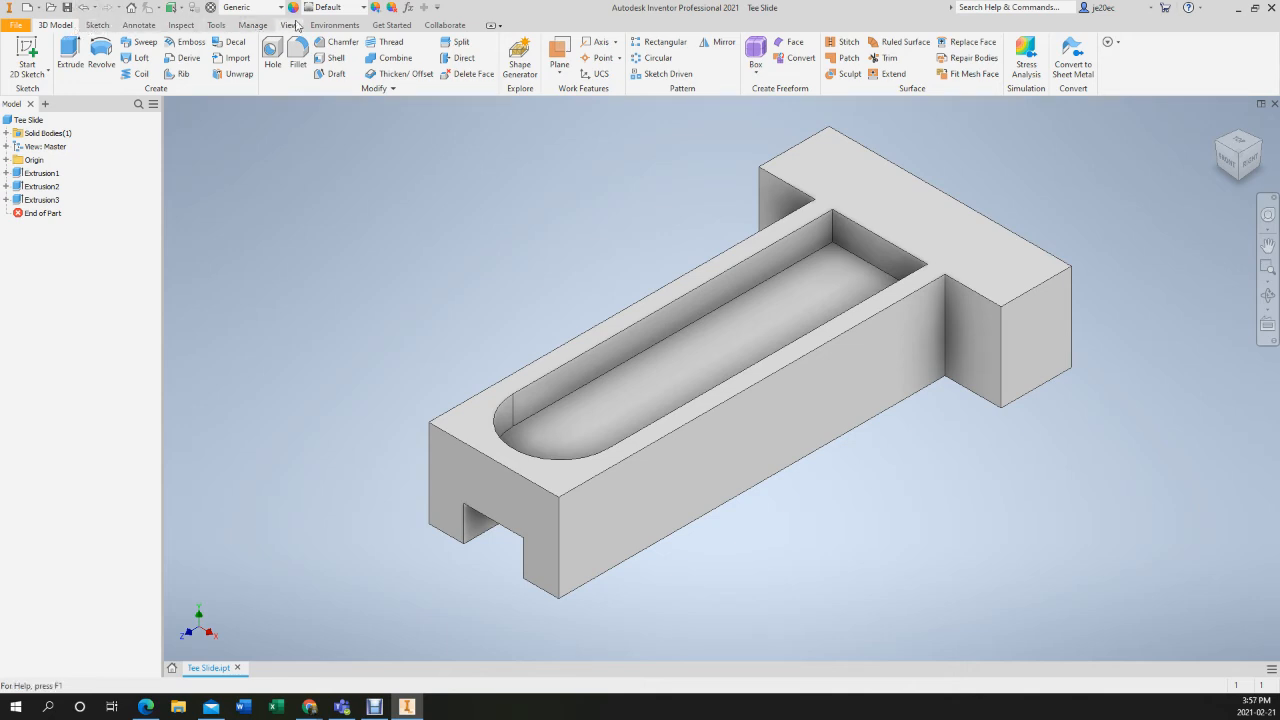
left_click(95, 27)
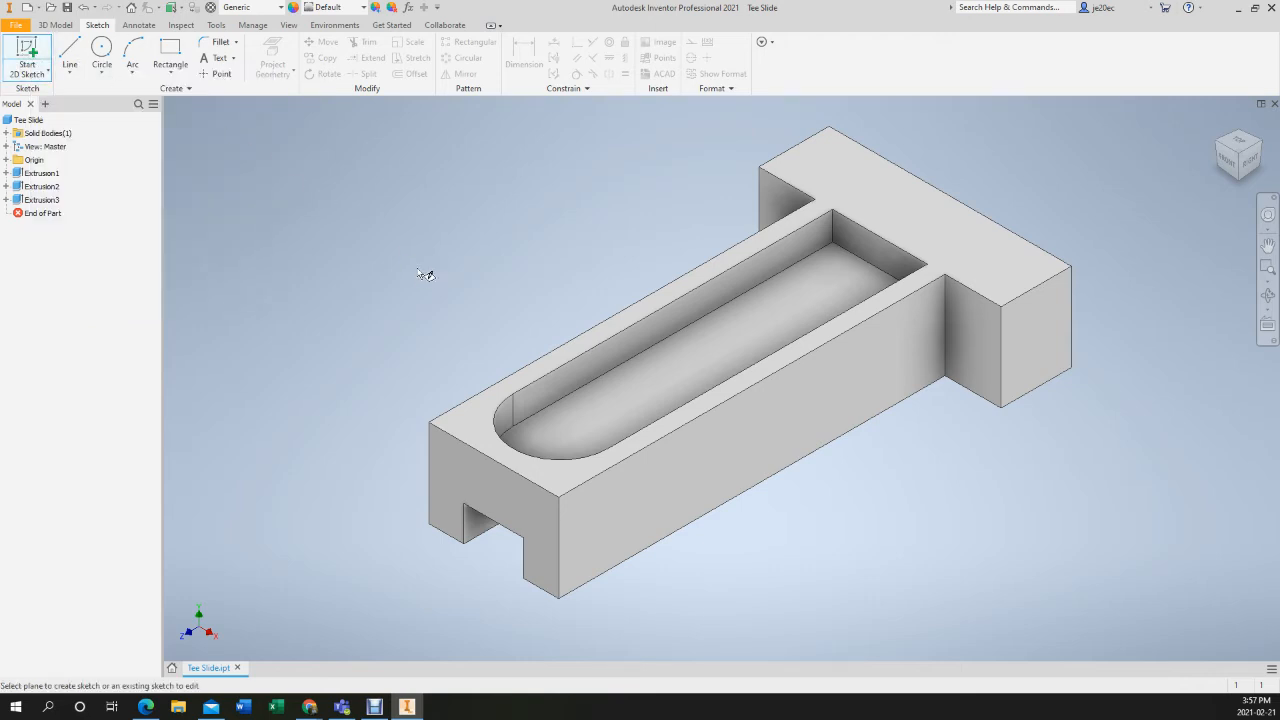
left_click(47, 79)
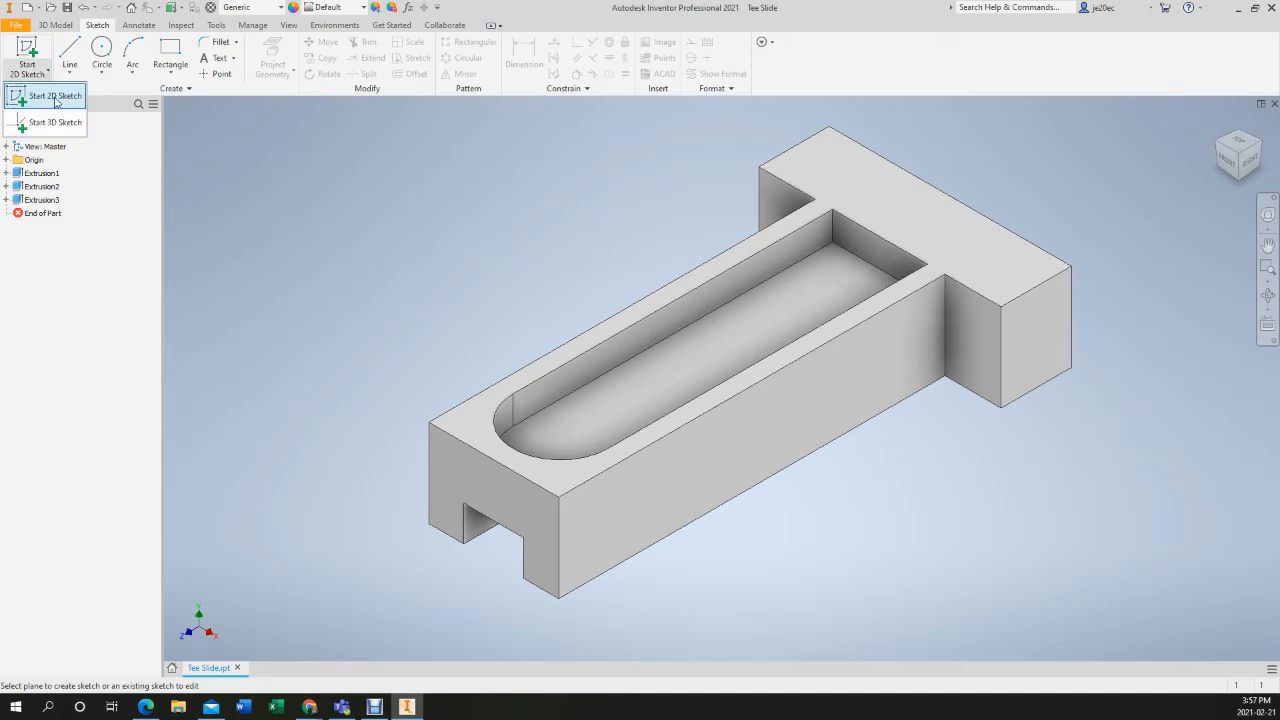
left_click(40, 100)
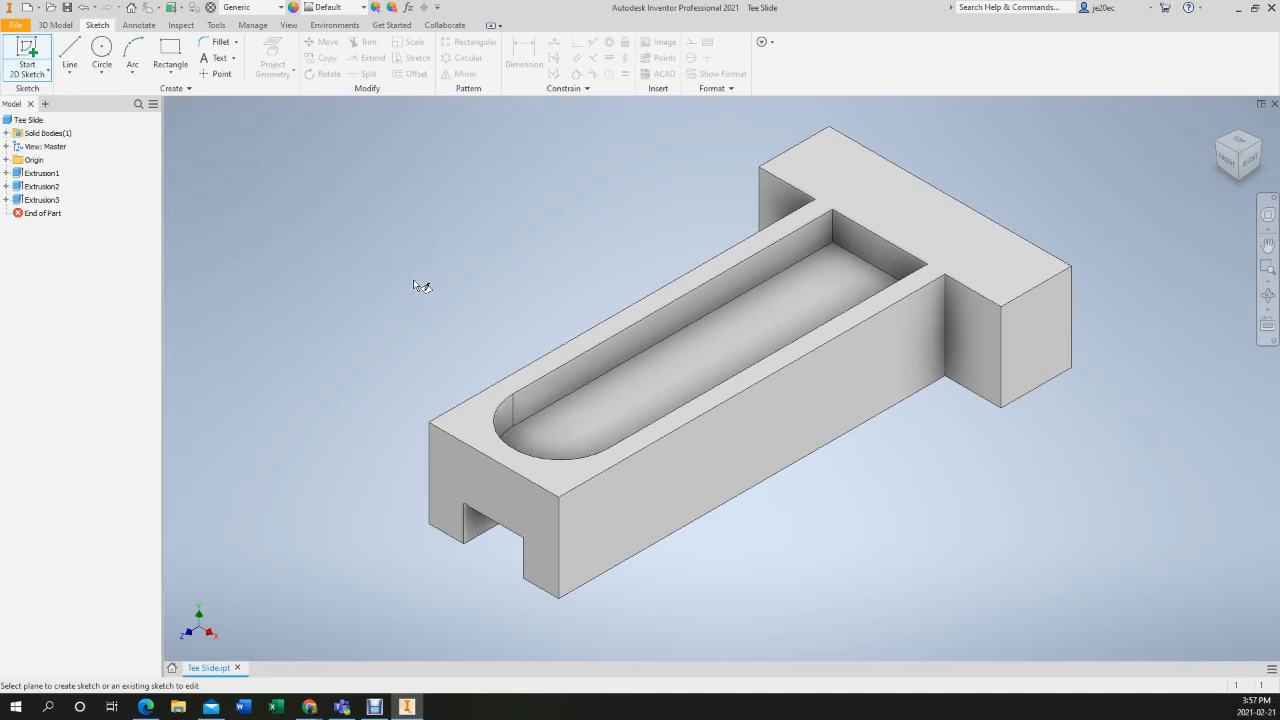
key("Escape")
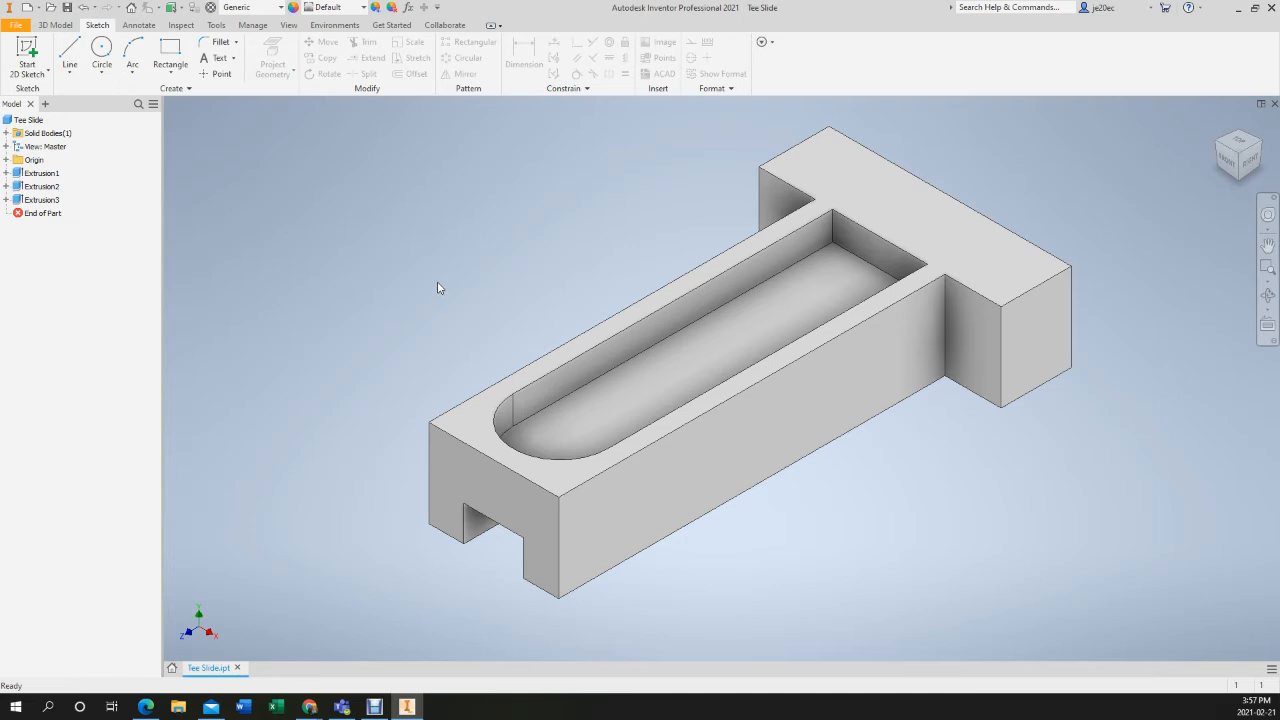
right_click(437, 288)
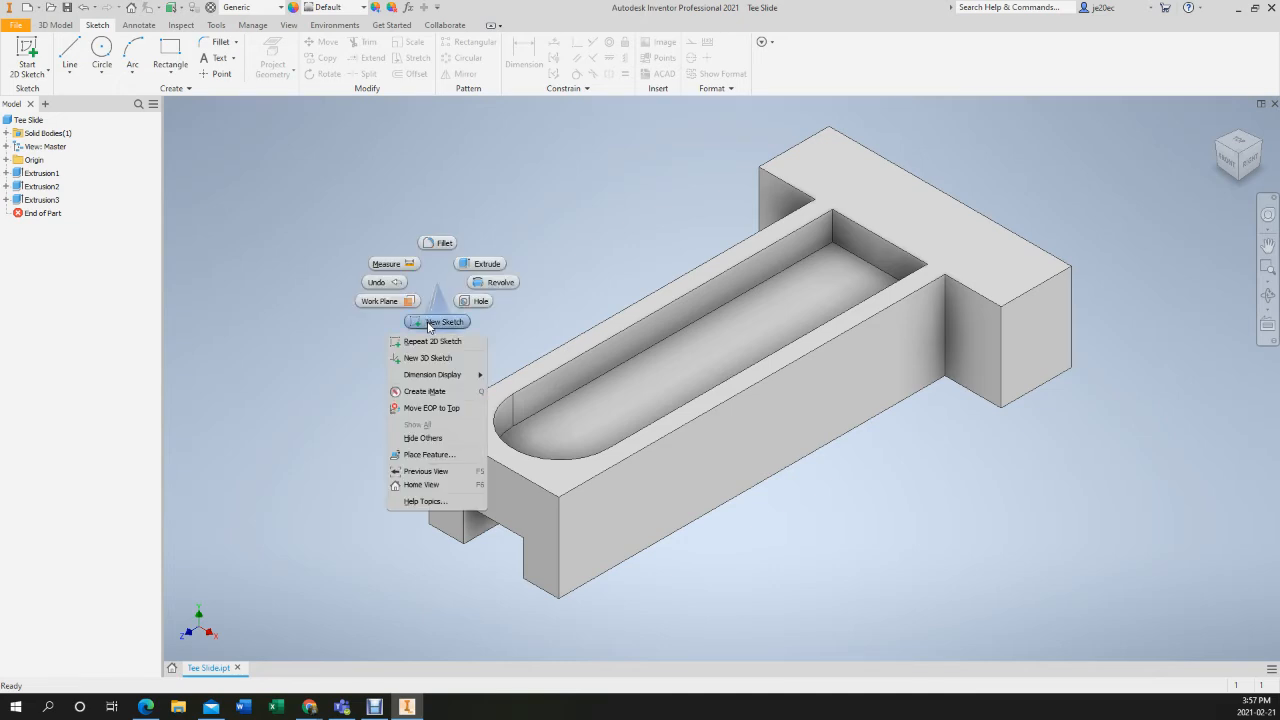
left_click(430, 325)
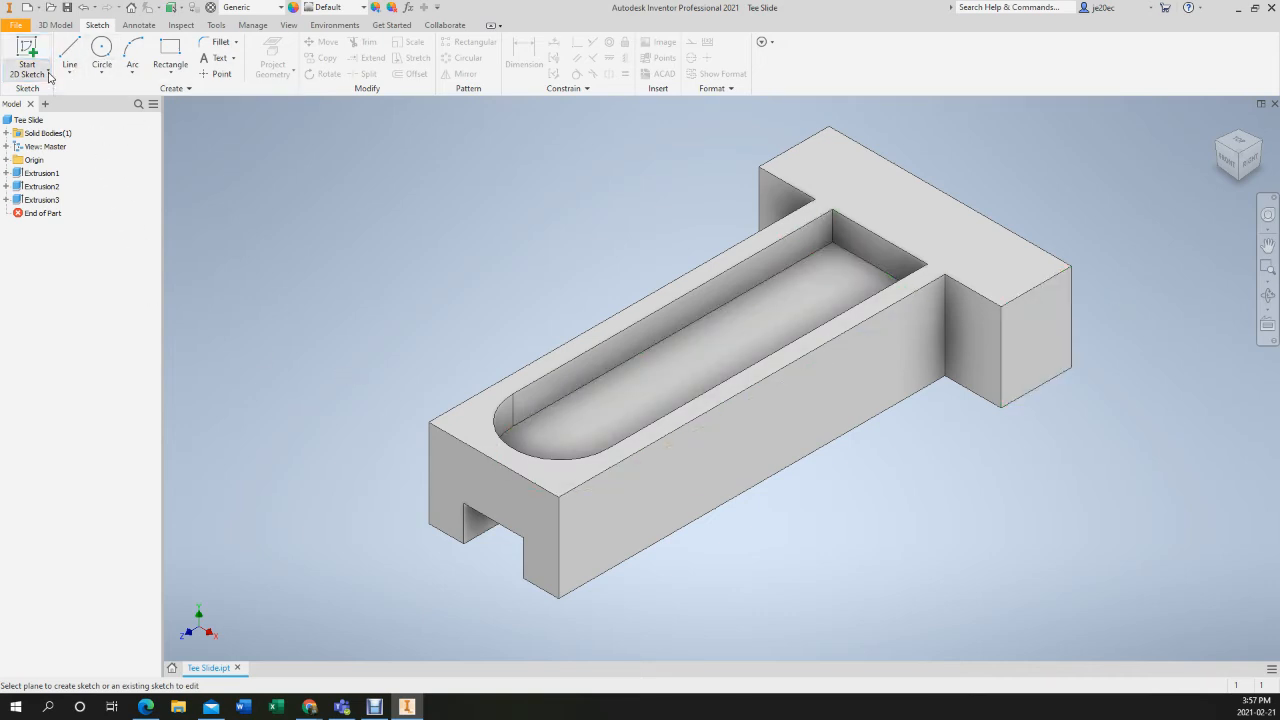
key("l")
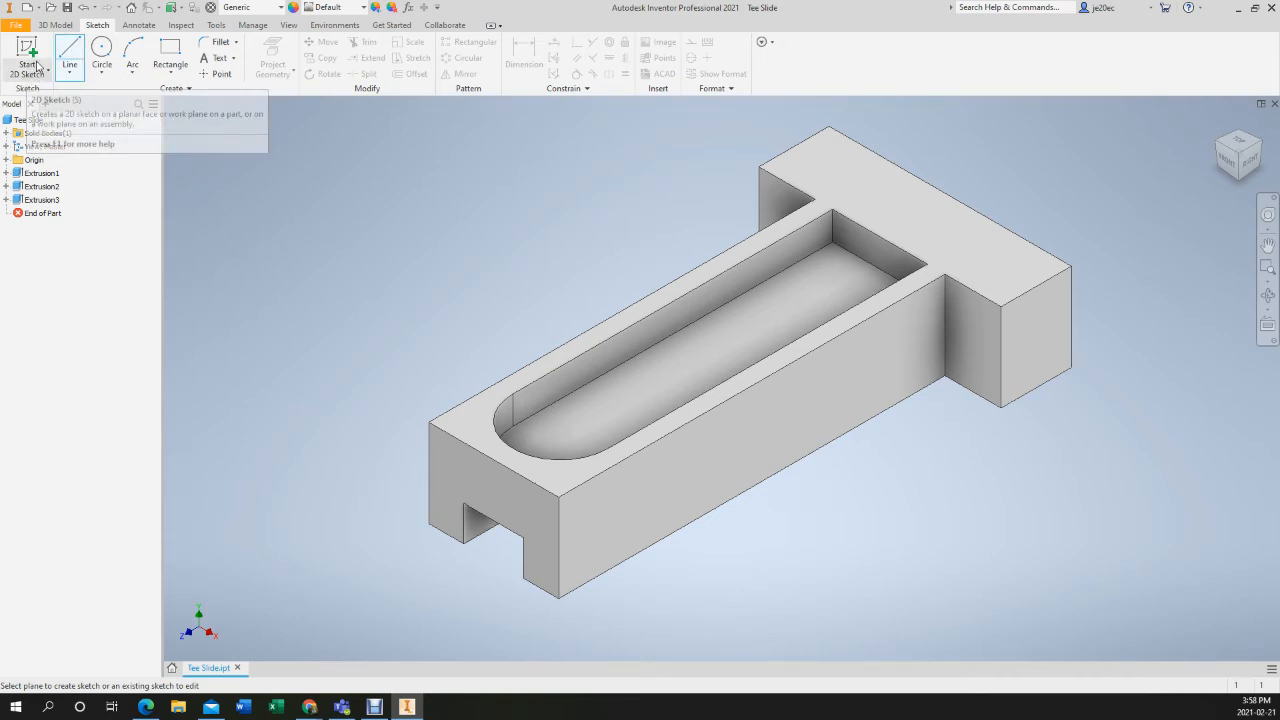
key("Escape")
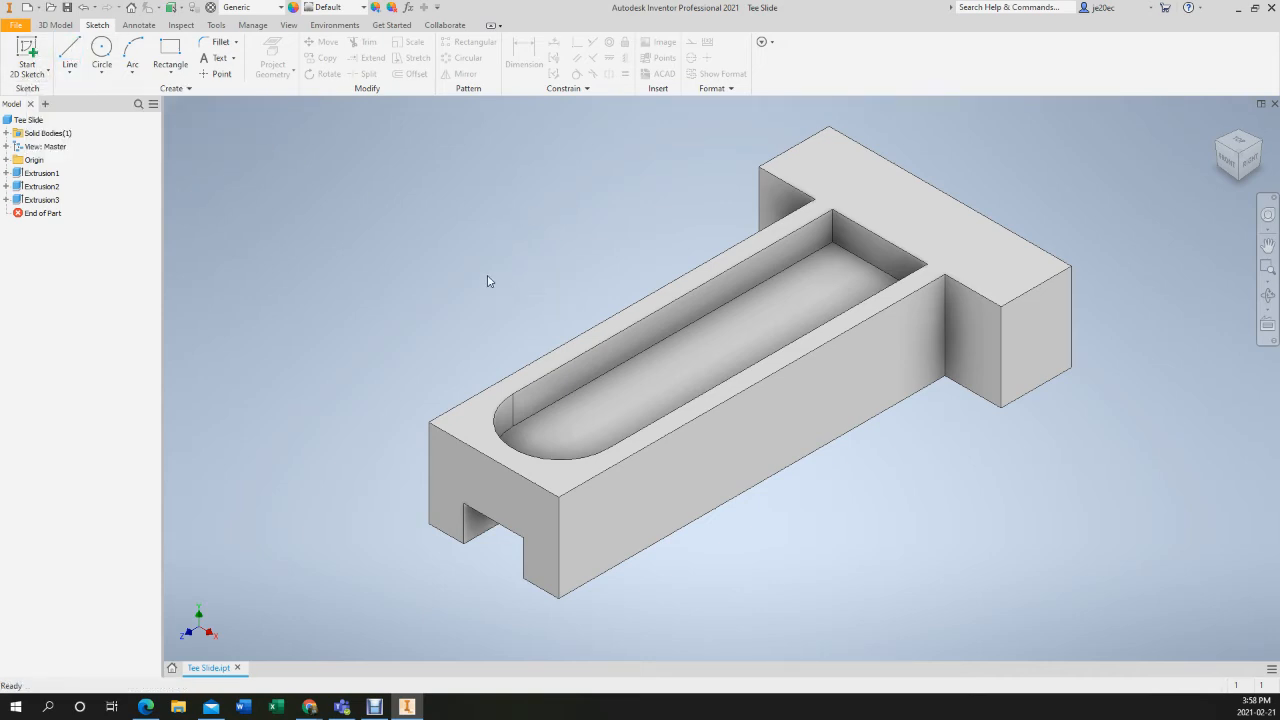
Expand the Origin folder in the model tree and create a new 2D sketch on the XZ Plane
scroll(1120, 397, "up", 3)
scroll(1120, 397, "down", 6)
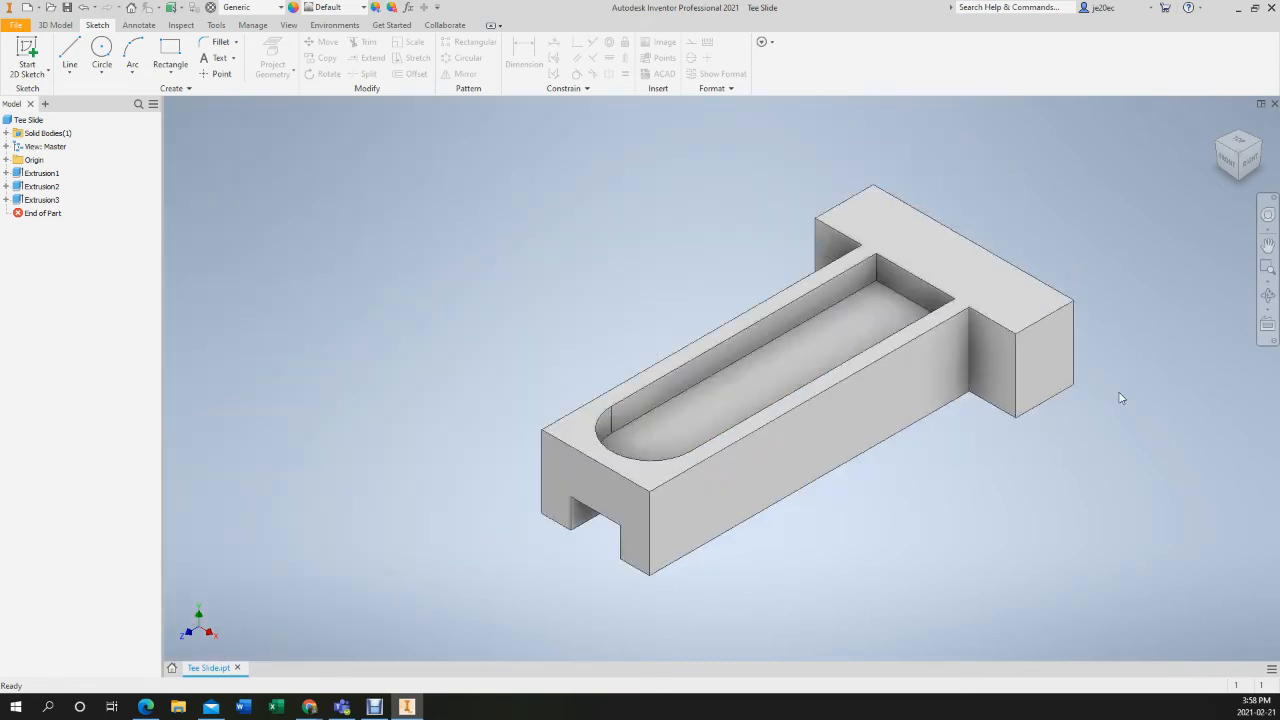
left_click(6, 160)
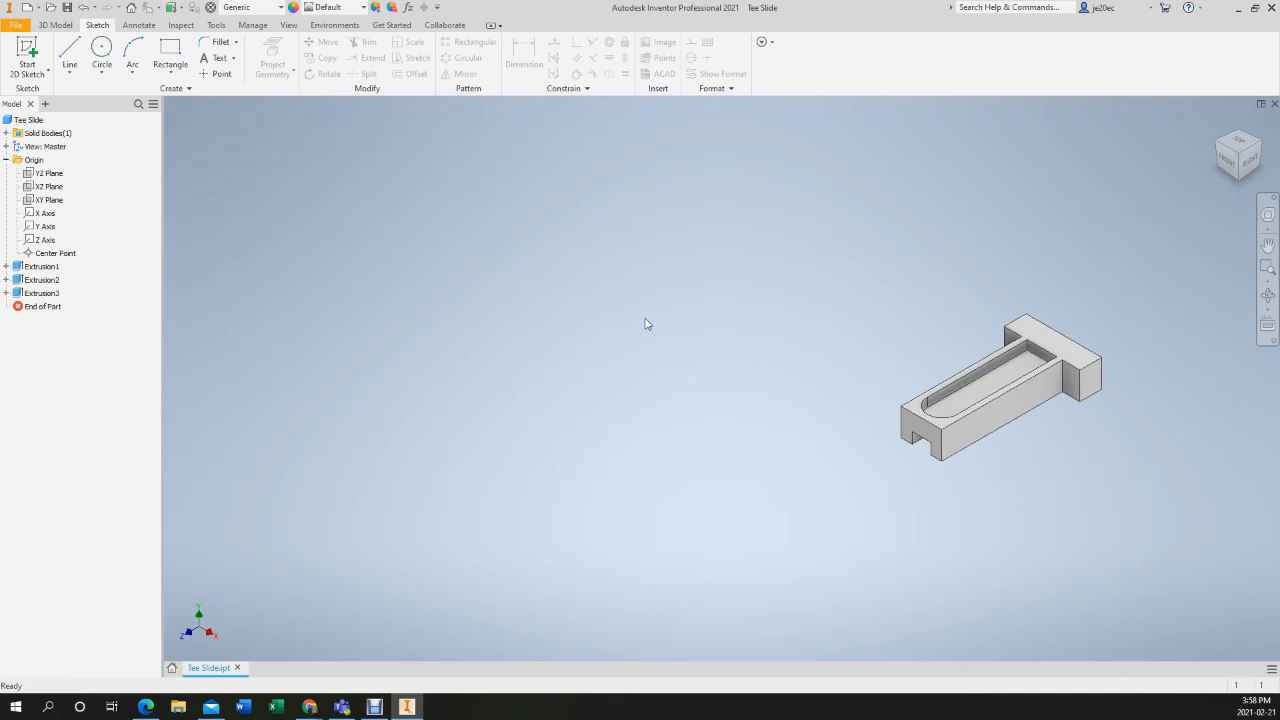
left_click(49, 187)
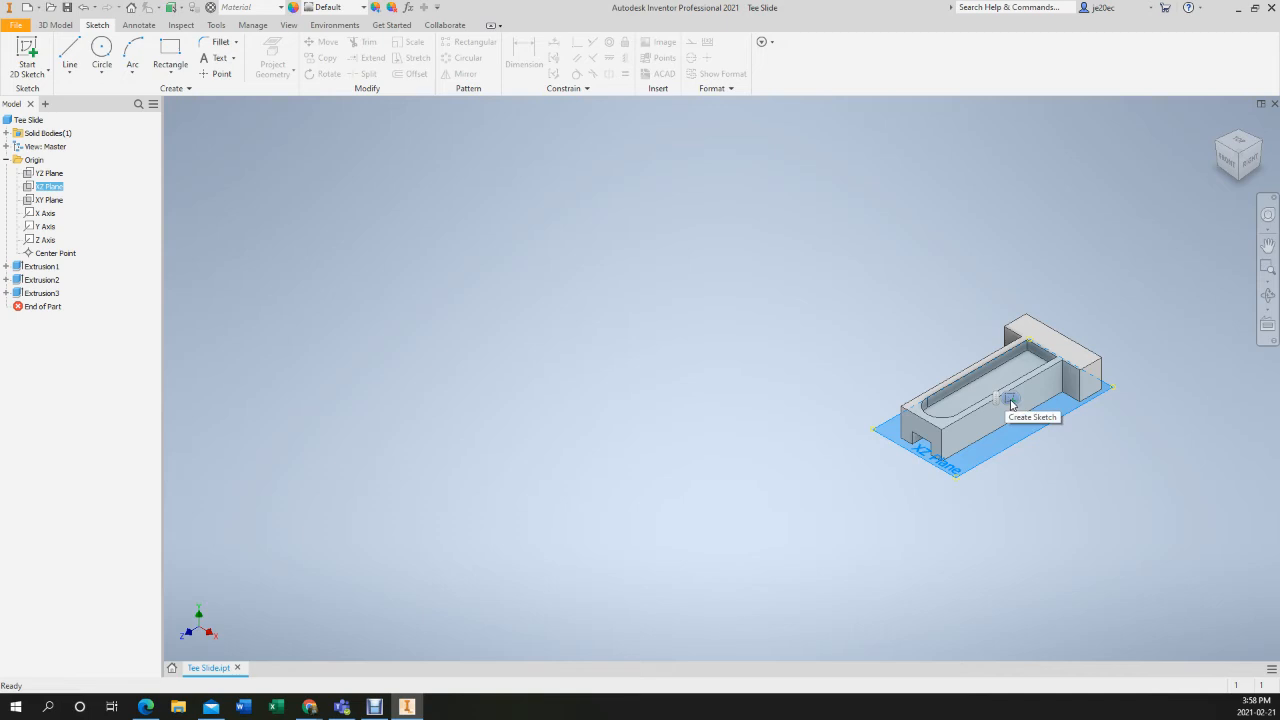
left_click(1011, 403)
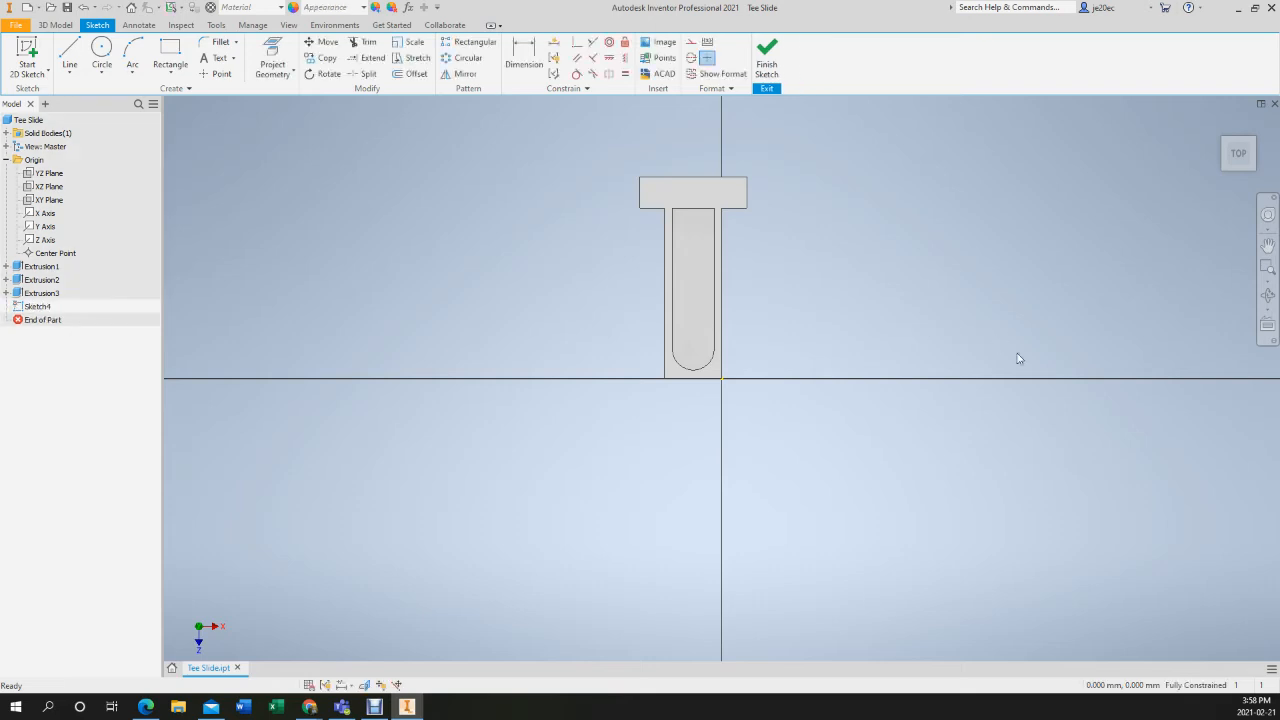
Draw a closed rectangle of lines about 72 mm wide and 114 mm high to the right of the part, its base on the horizontal axis
left_click(68, 52)
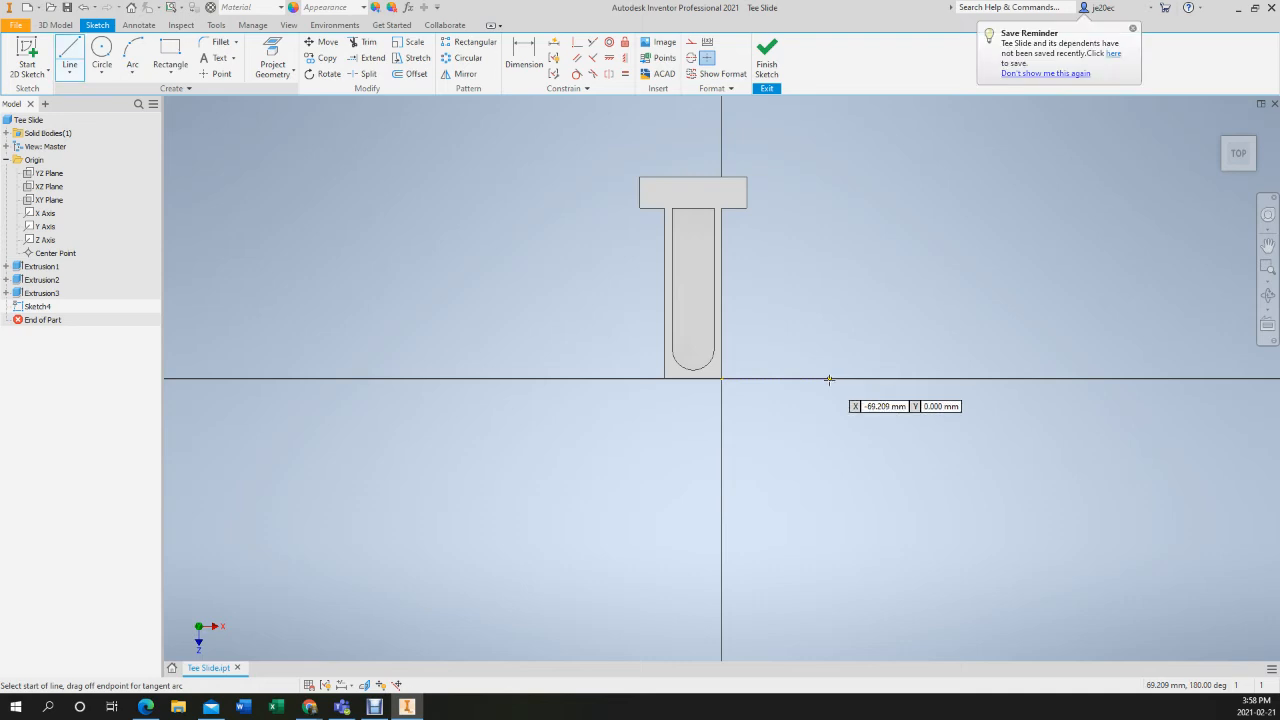
left_click(829, 379)
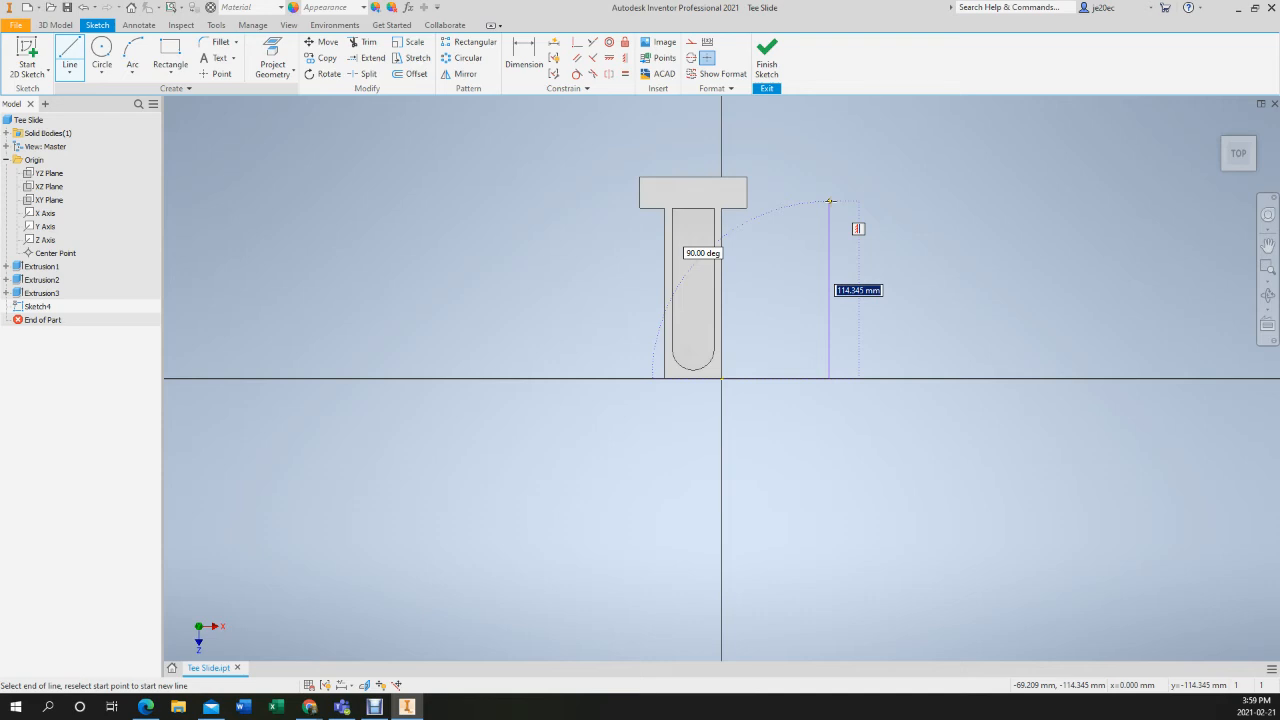
left_click(829, 201)
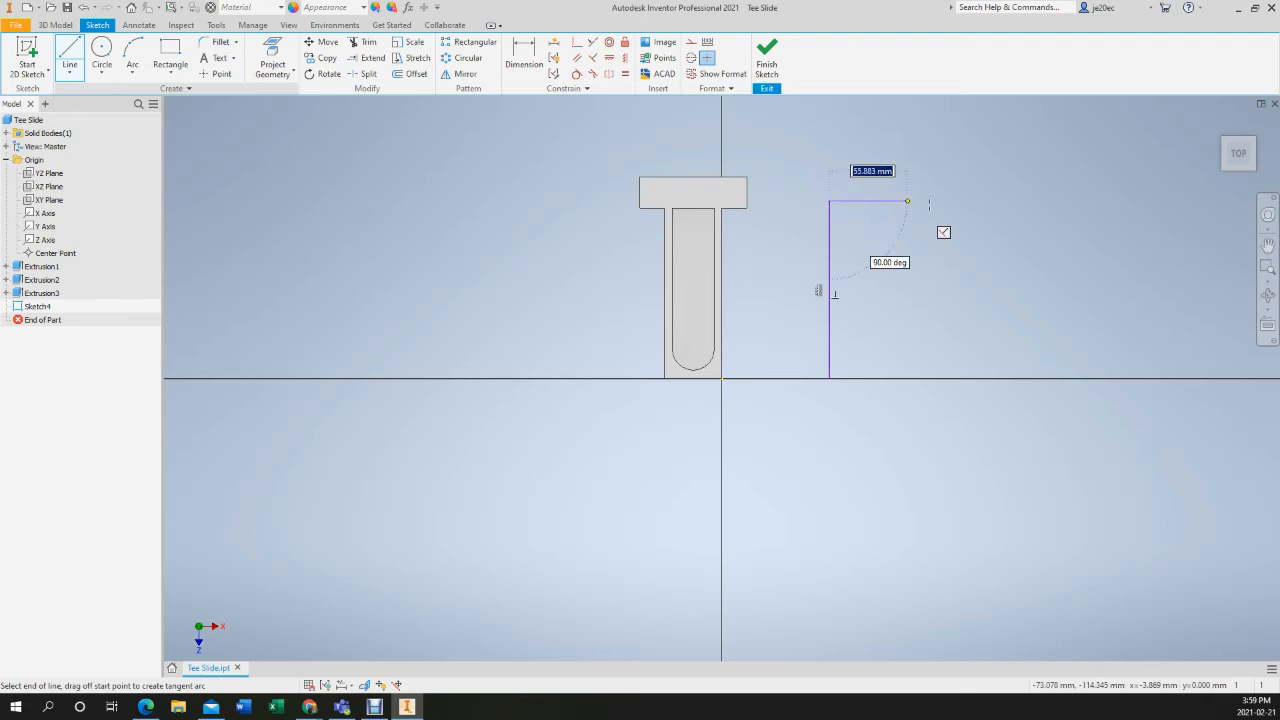
left_click(940, 201)
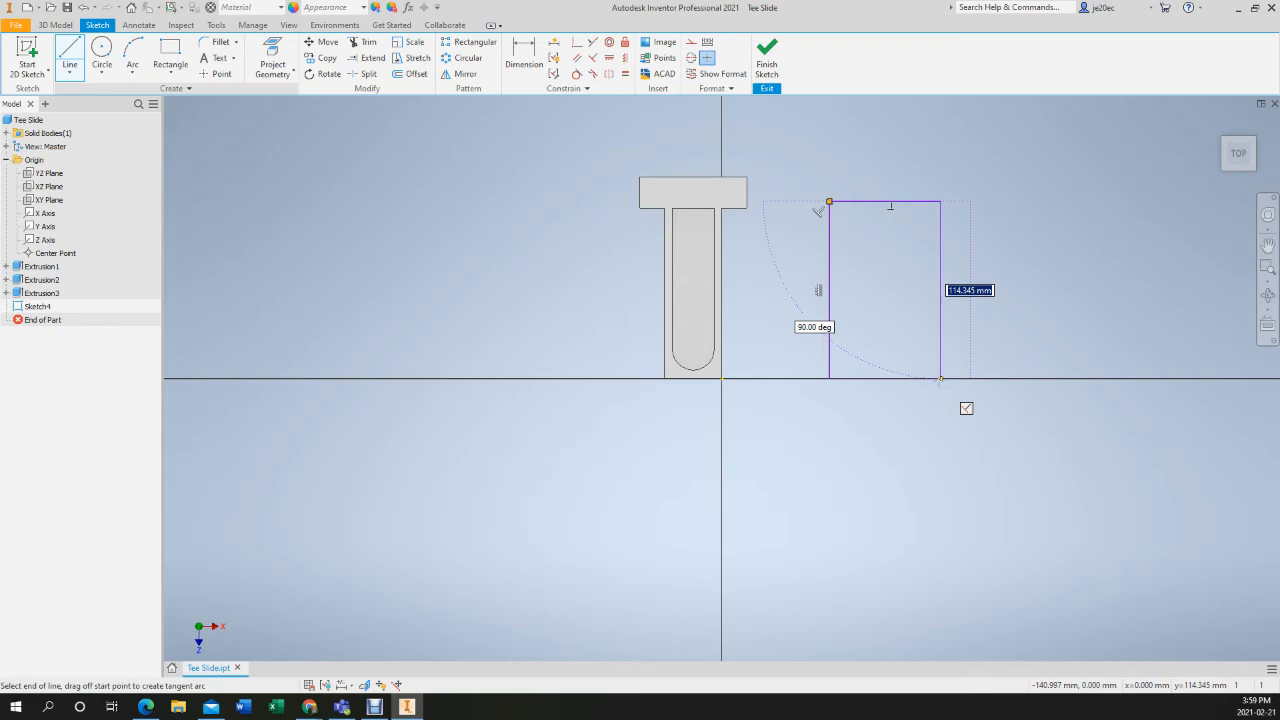
left_click(940, 378)
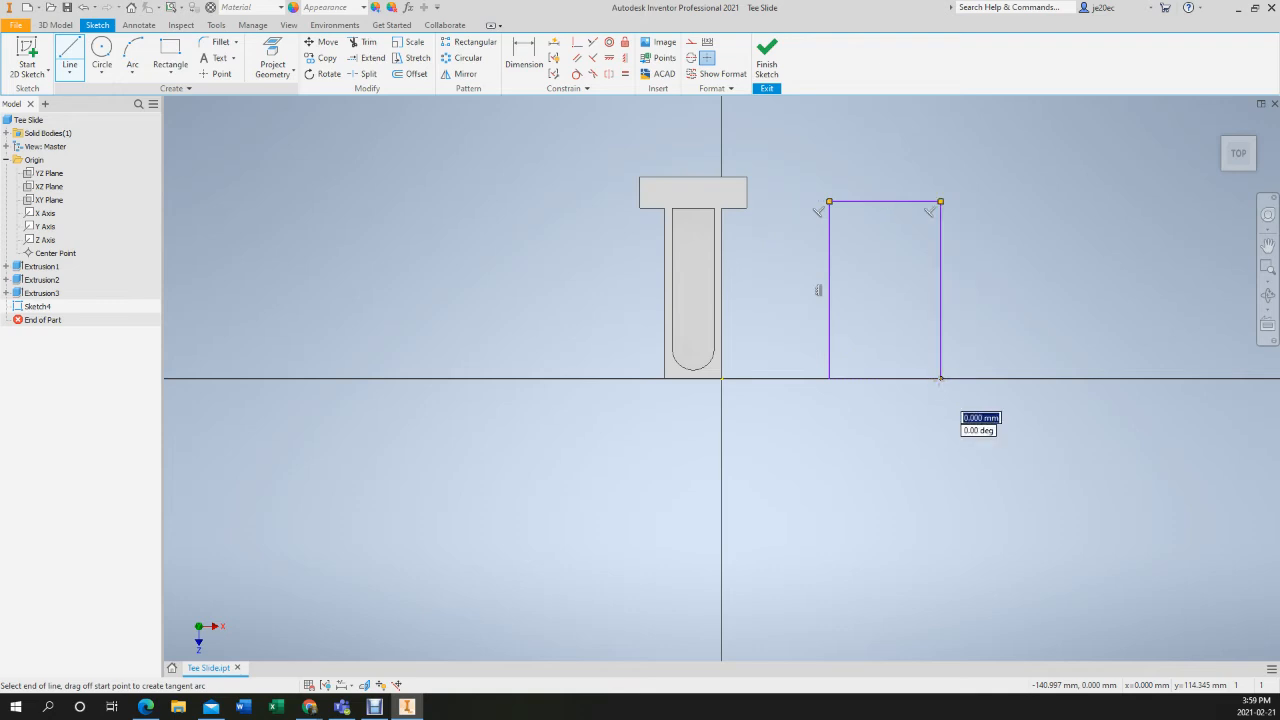
left_click(857, 406)
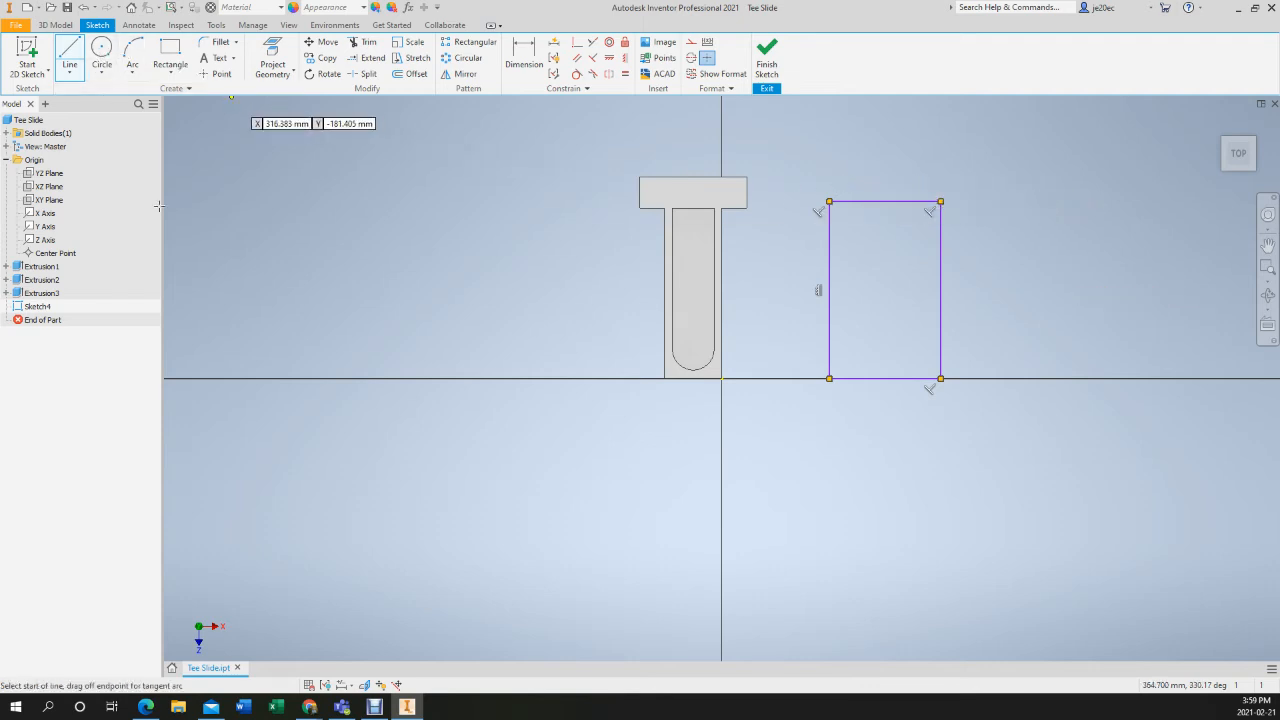
Sketch a circle about 36 mm in diameter near the middle of the rectangle
left_click(102, 52)
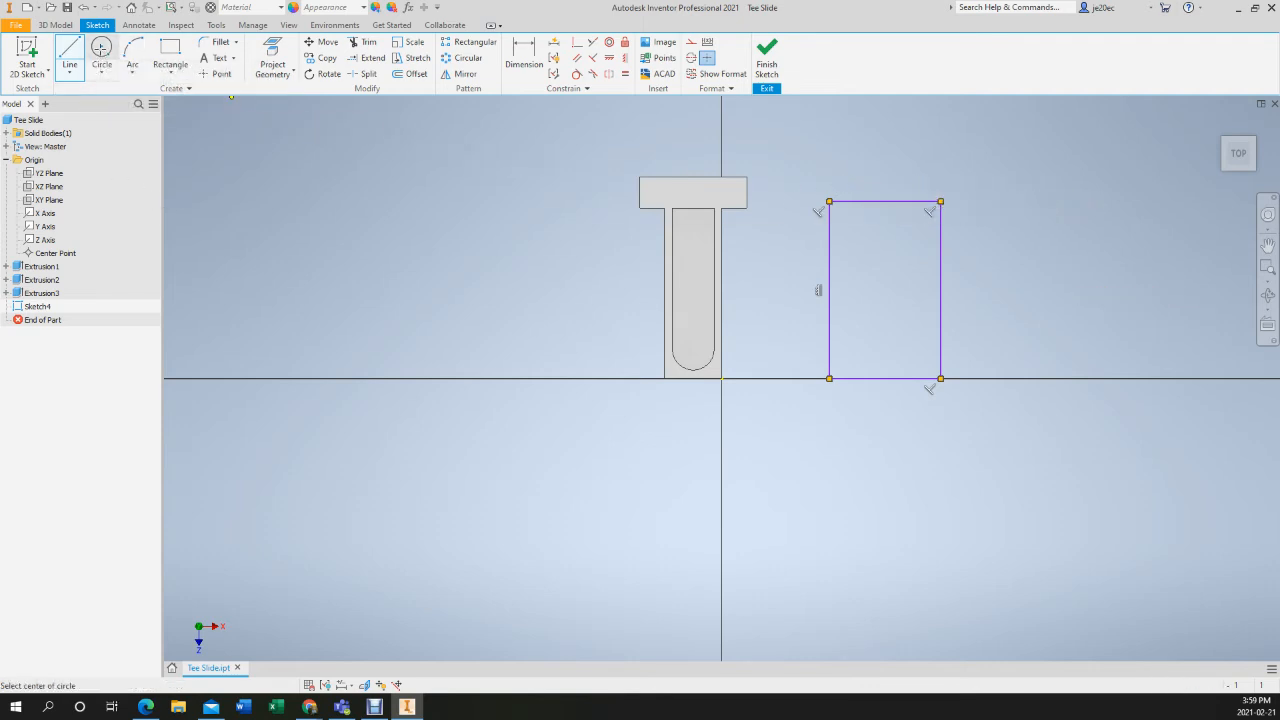
left_click(890, 289)
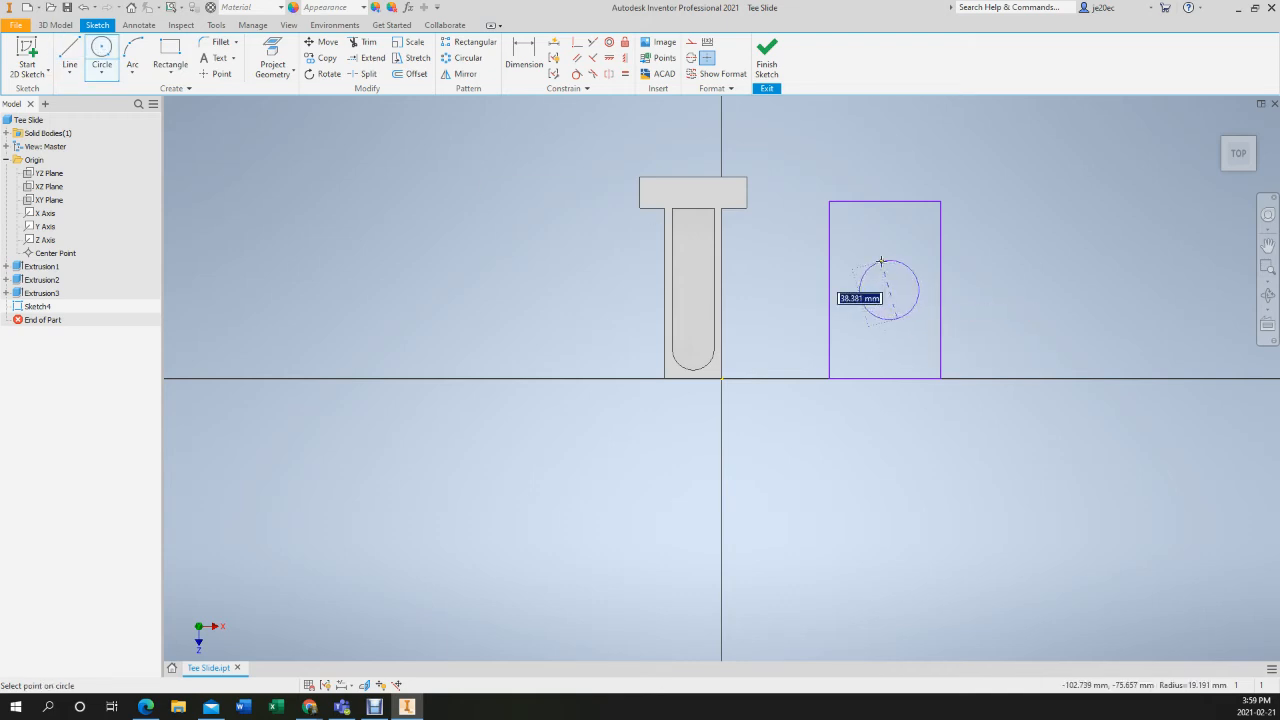
left_click(881, 262)
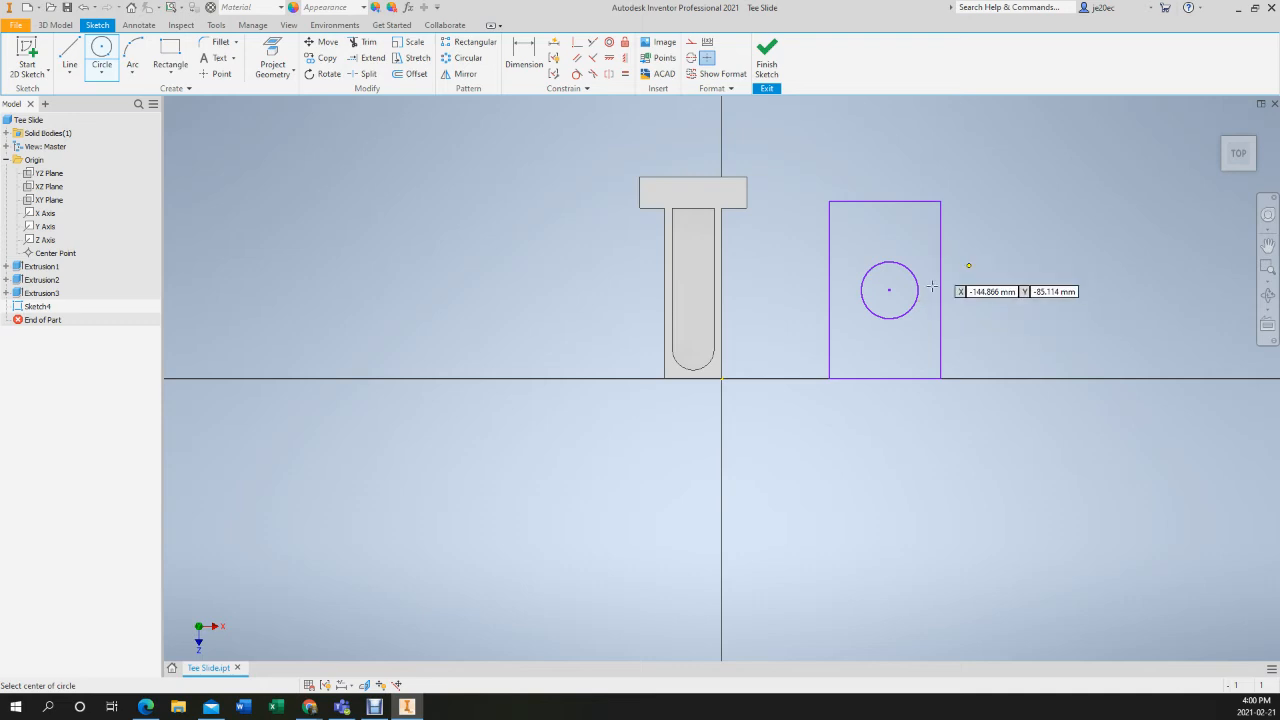
Dimension the rectangle's top edge to 70 mm and its right edge to 100 mm
left_click(524, 52)
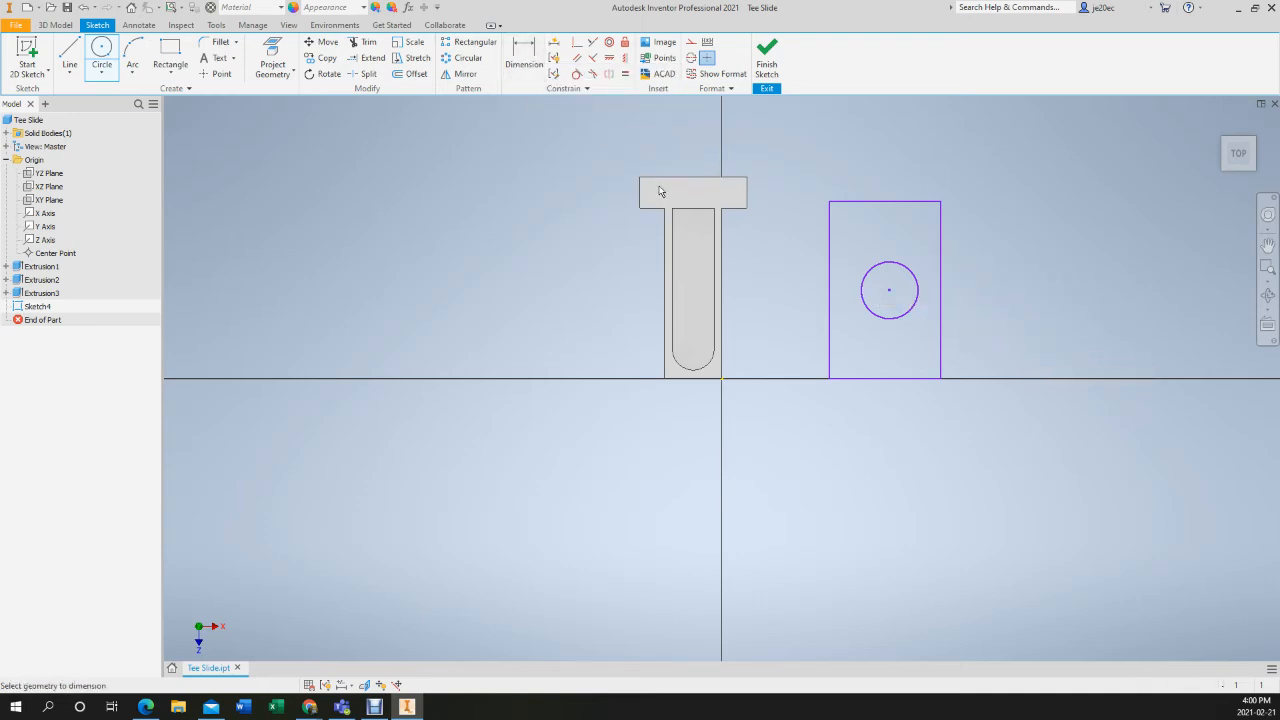
left_click(858, 200)
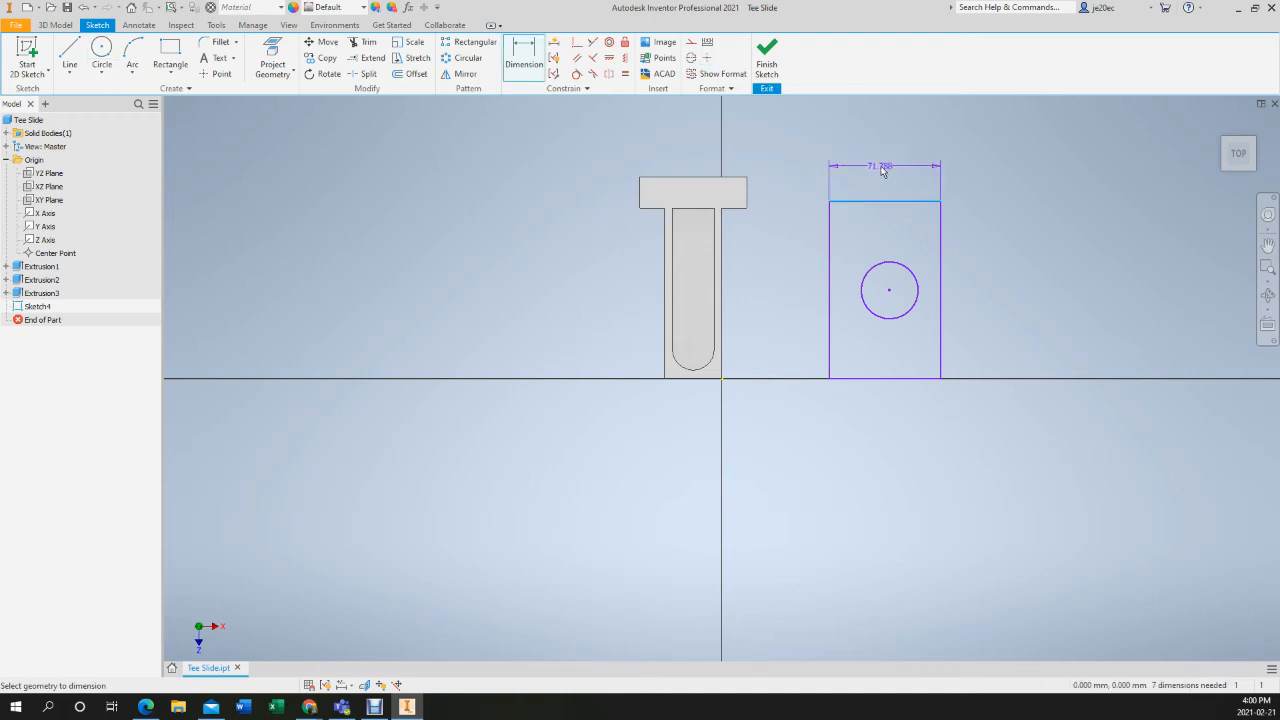
left_click(882, 171)
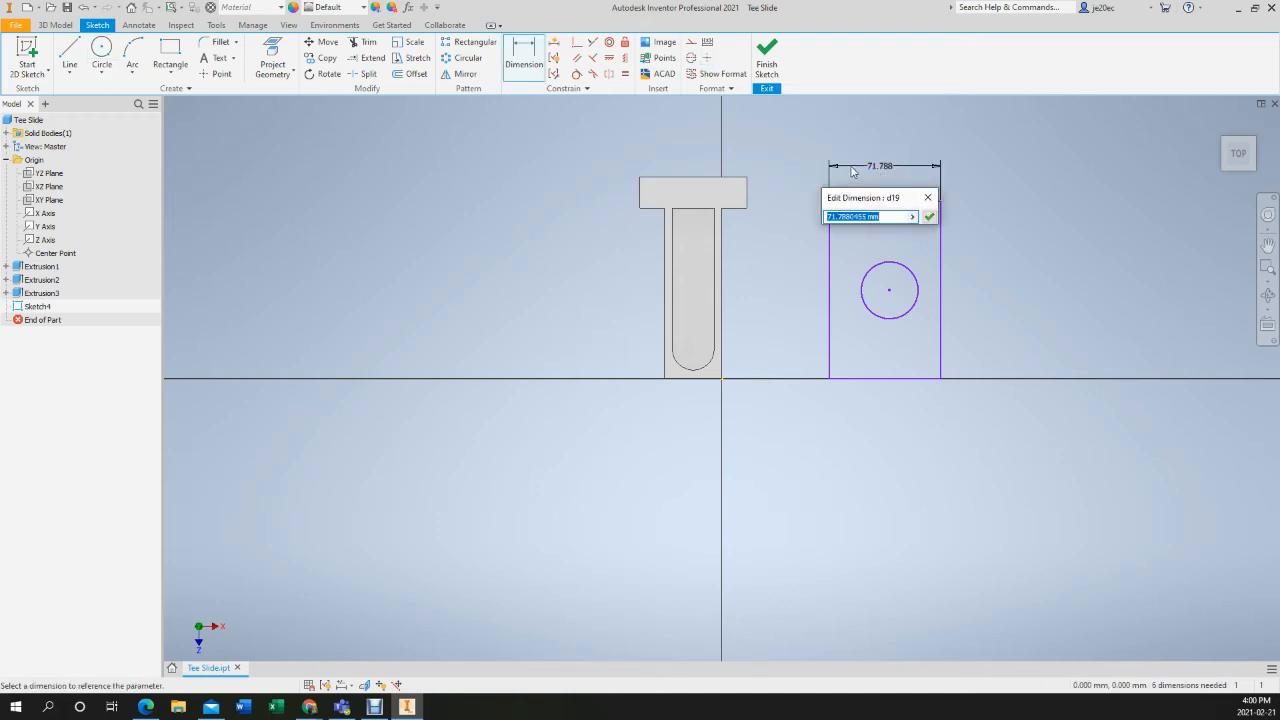
type("70")
key("Return")
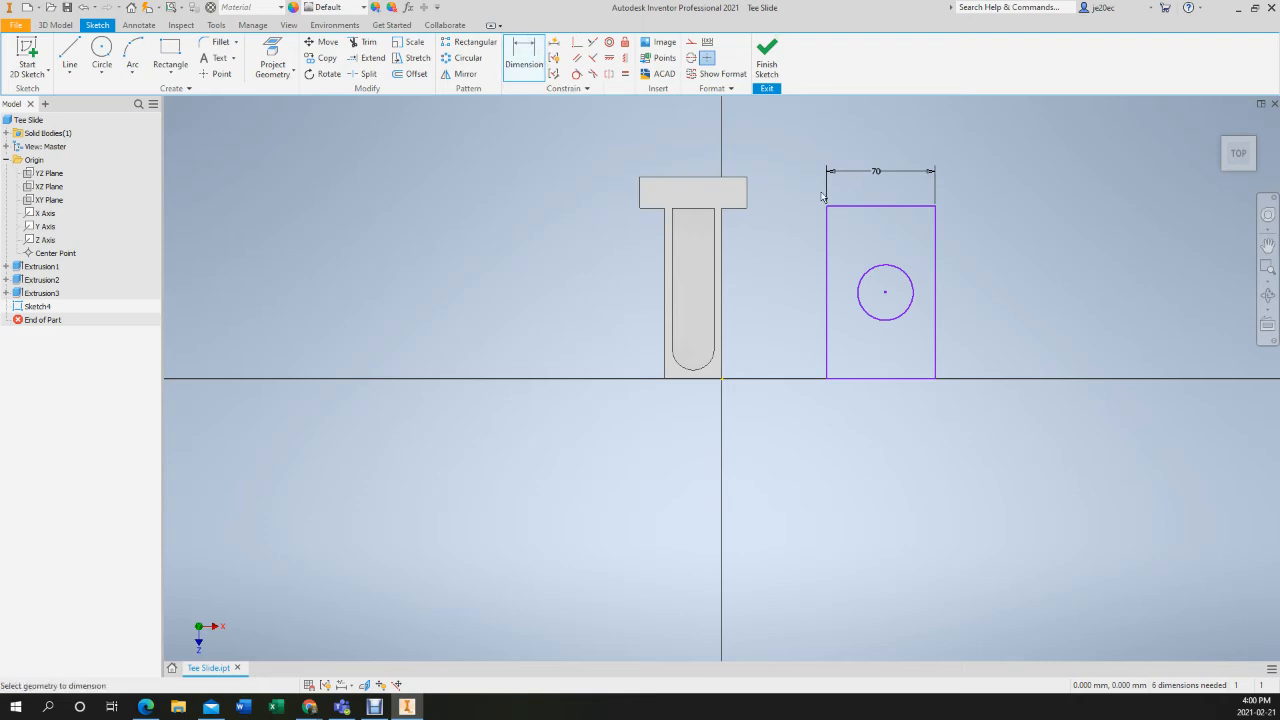
left_click(936, 264)
left_click(969, 278)
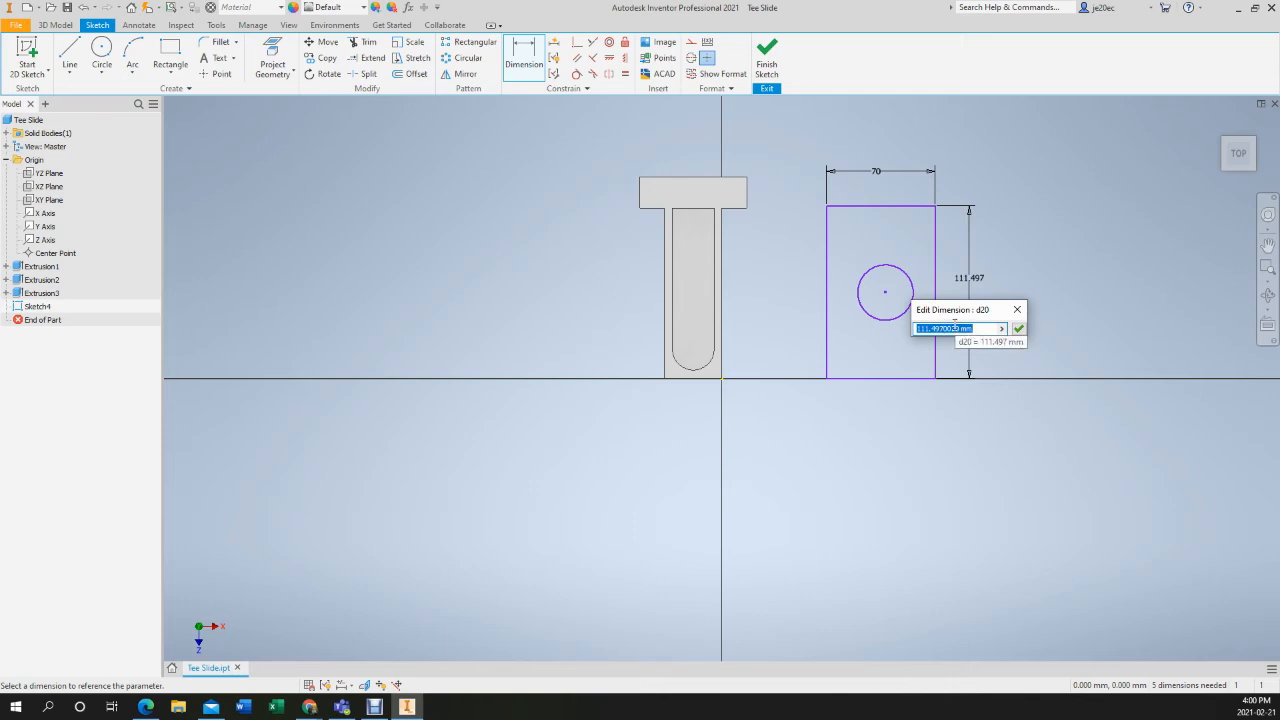
type("100")
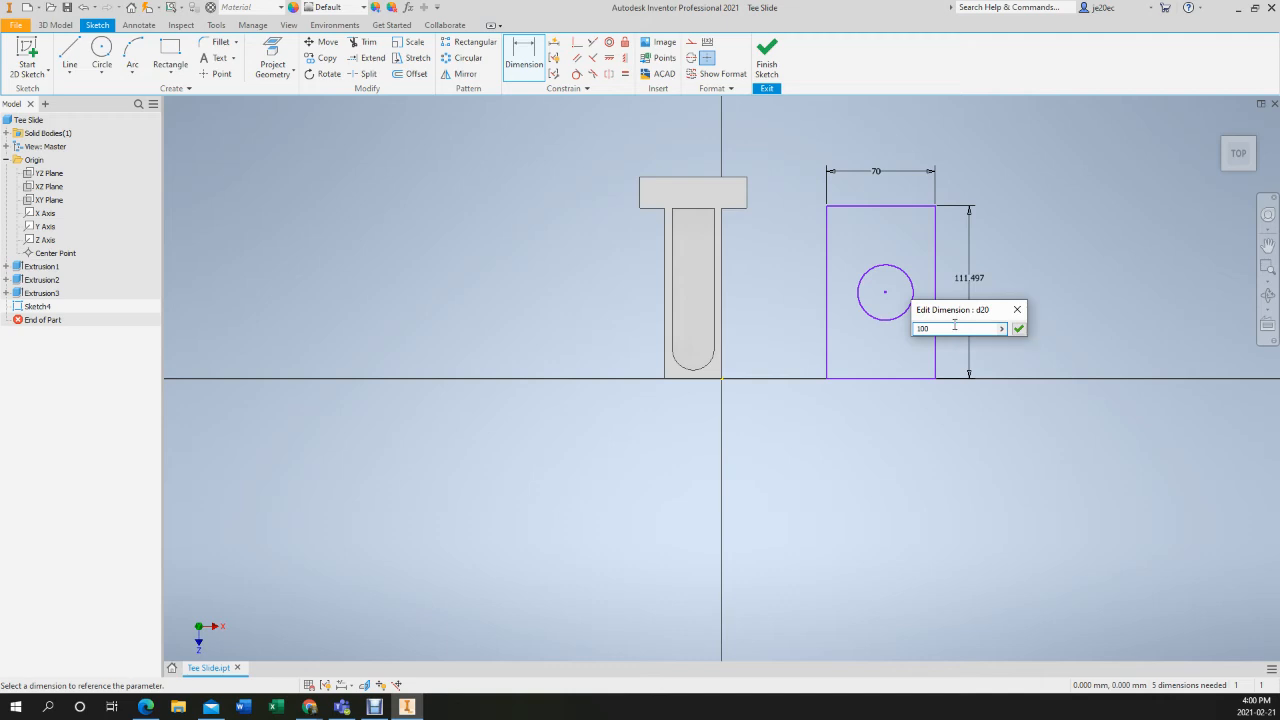
key("Return")
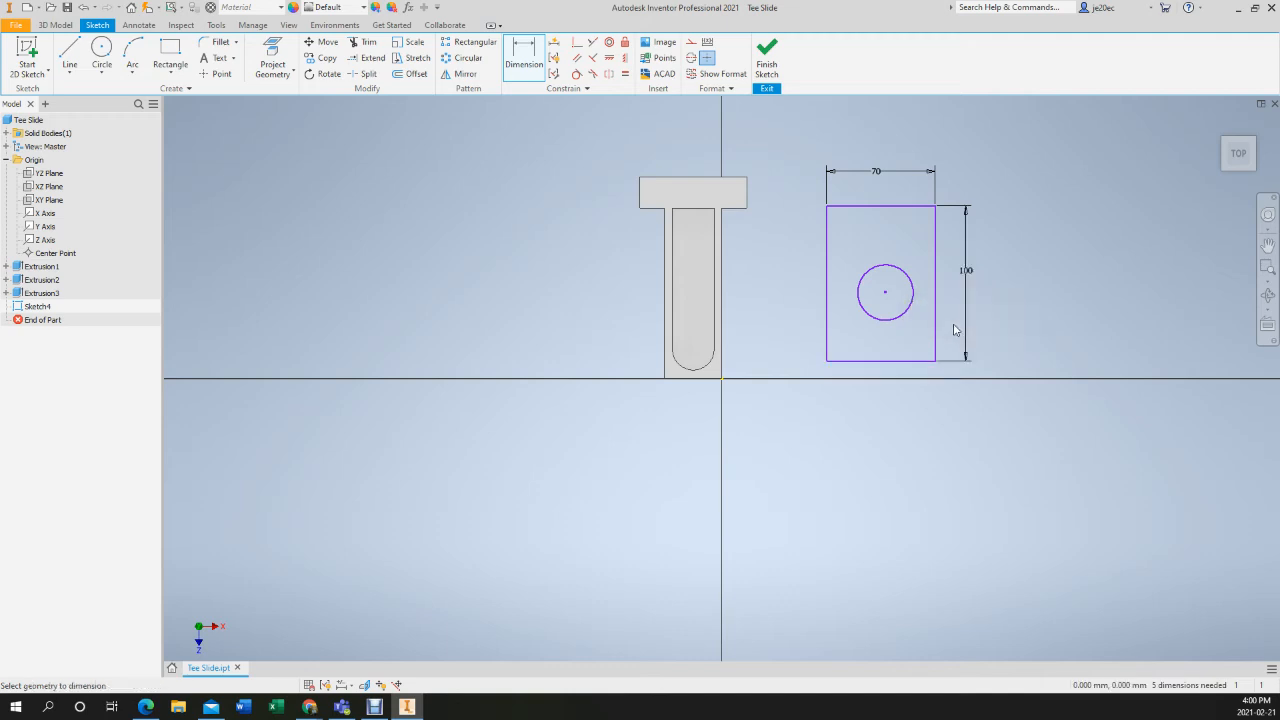
Dimension the circle's diameter to 30 mm
left_click(860, 300)
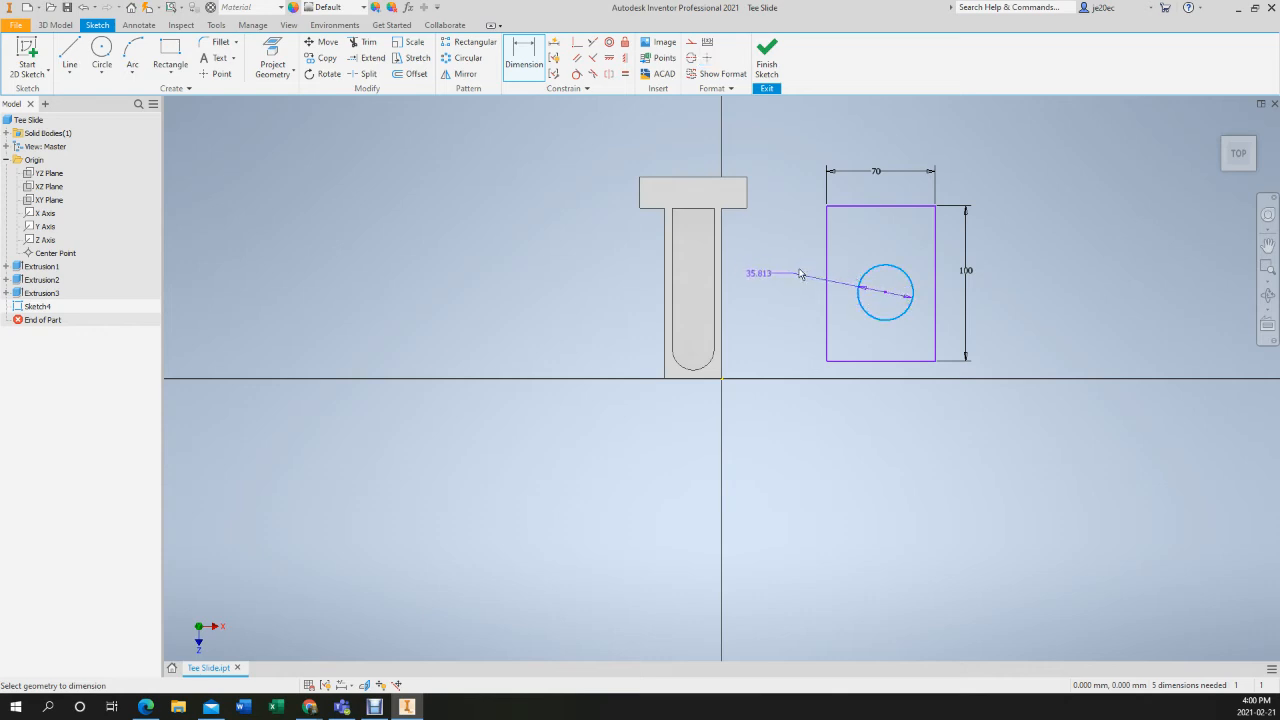
left_click(801, 195)
type("30")
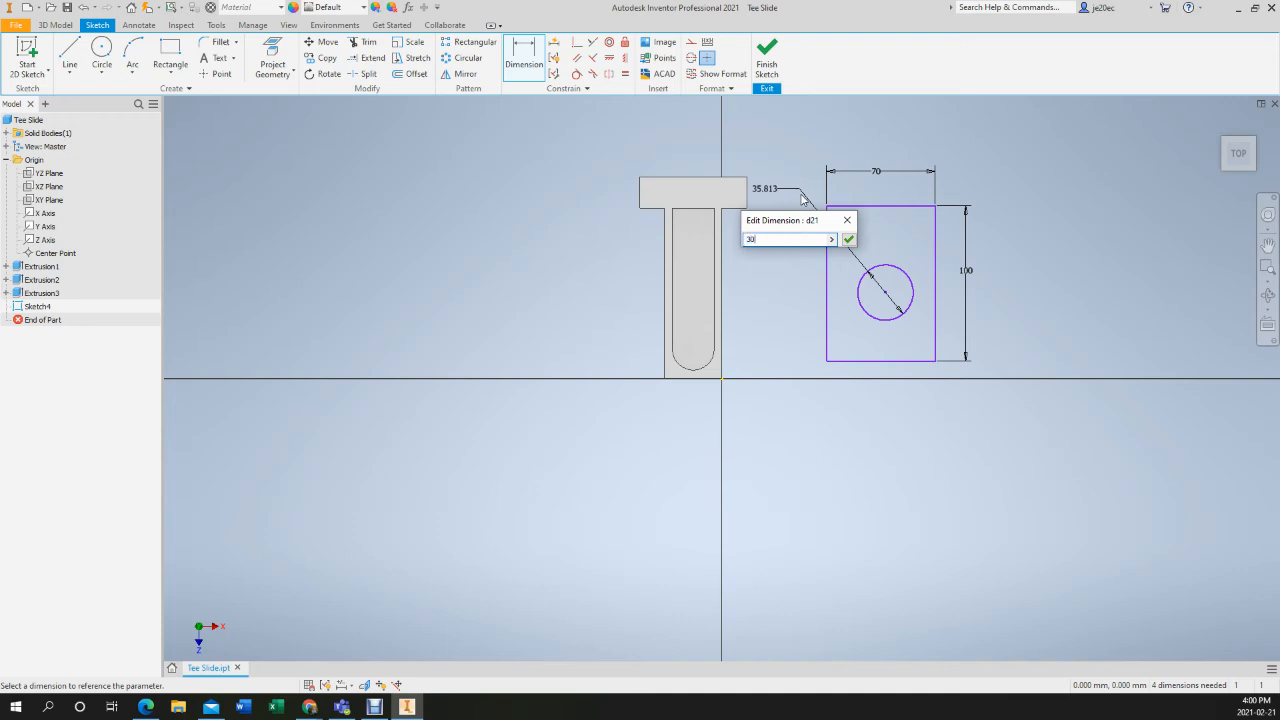
key("Return")
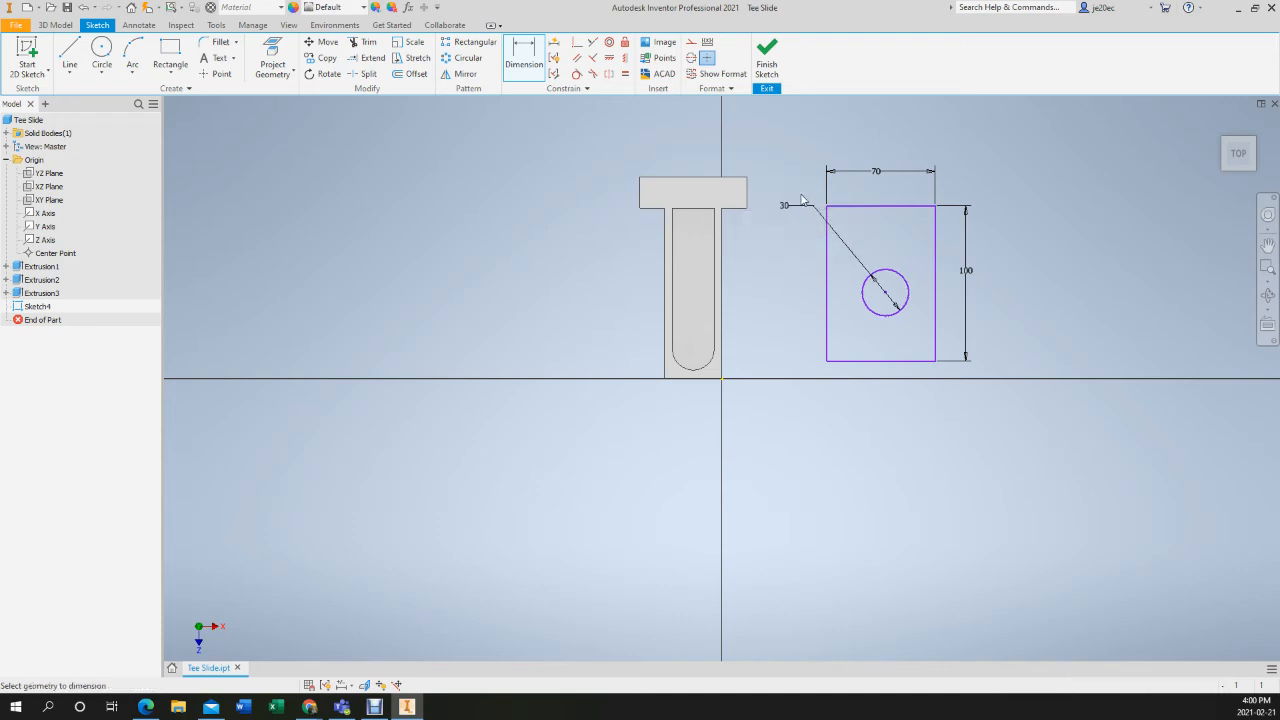
Dimension the circle's centre 35 mm horizontally from the rectangle's left edge
left_click(850, 300)
left_click(829, 322)
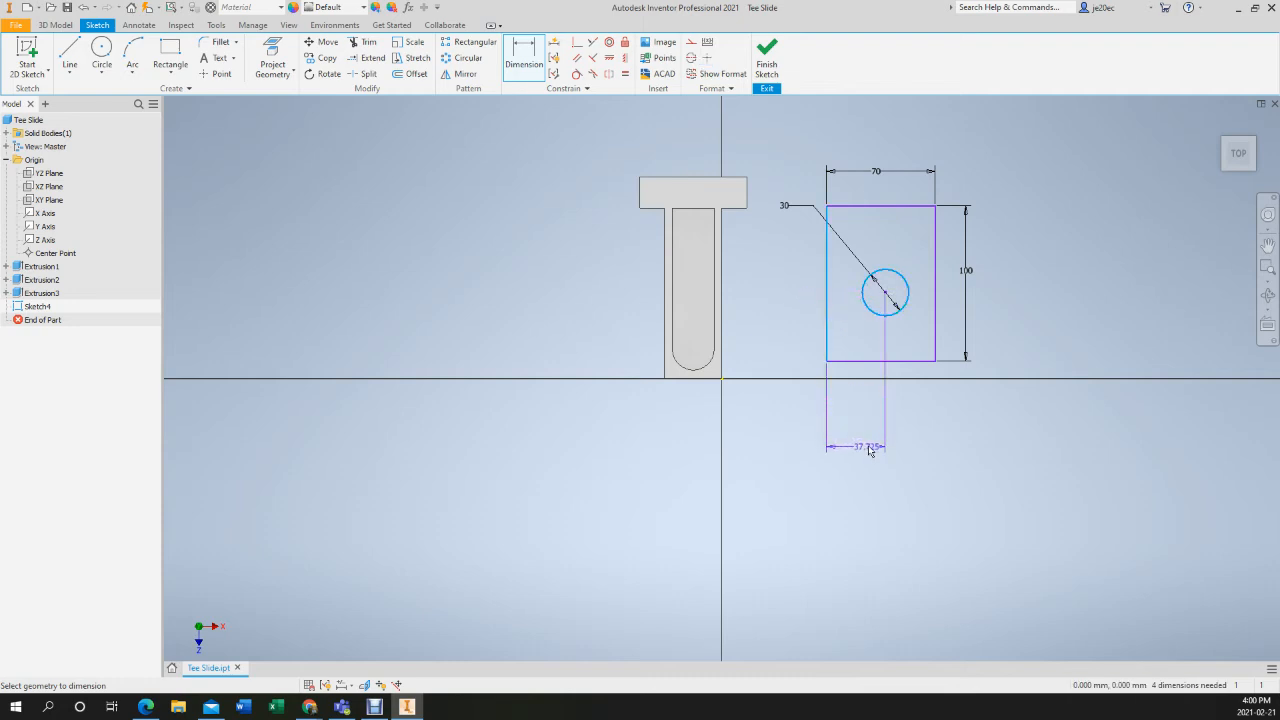
left_click(862, 447)
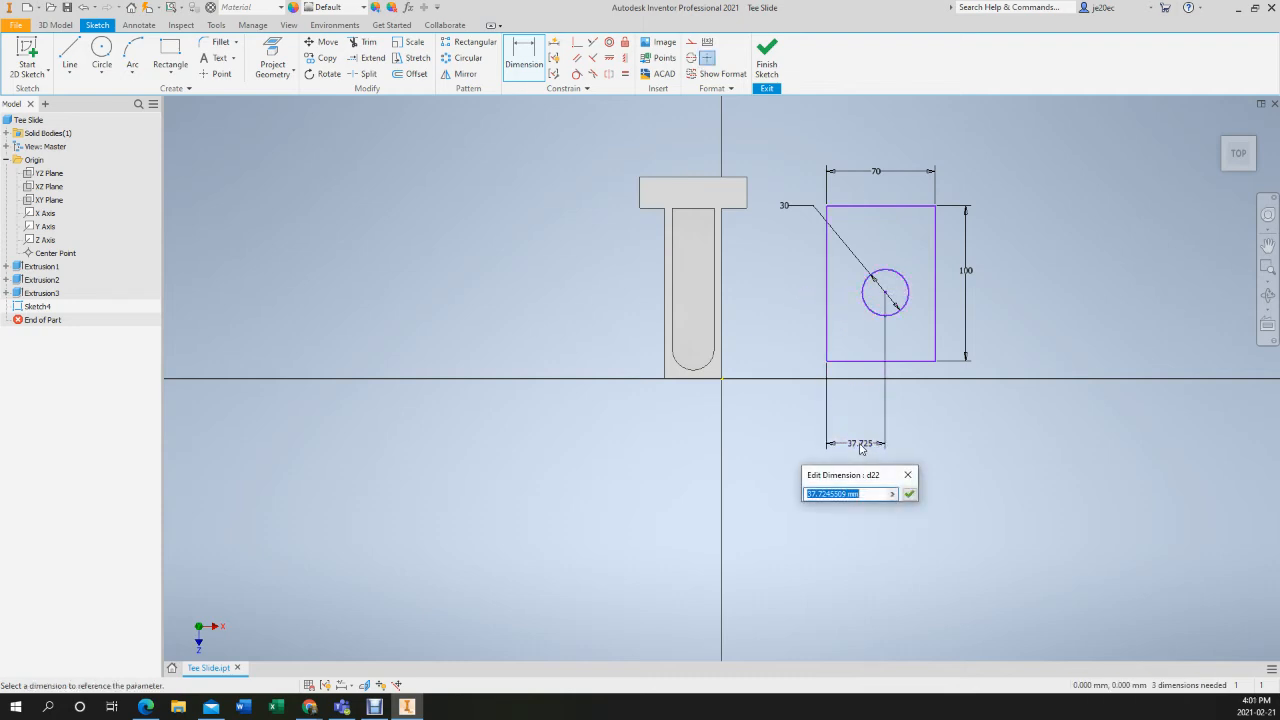
type("35")
key("Return")
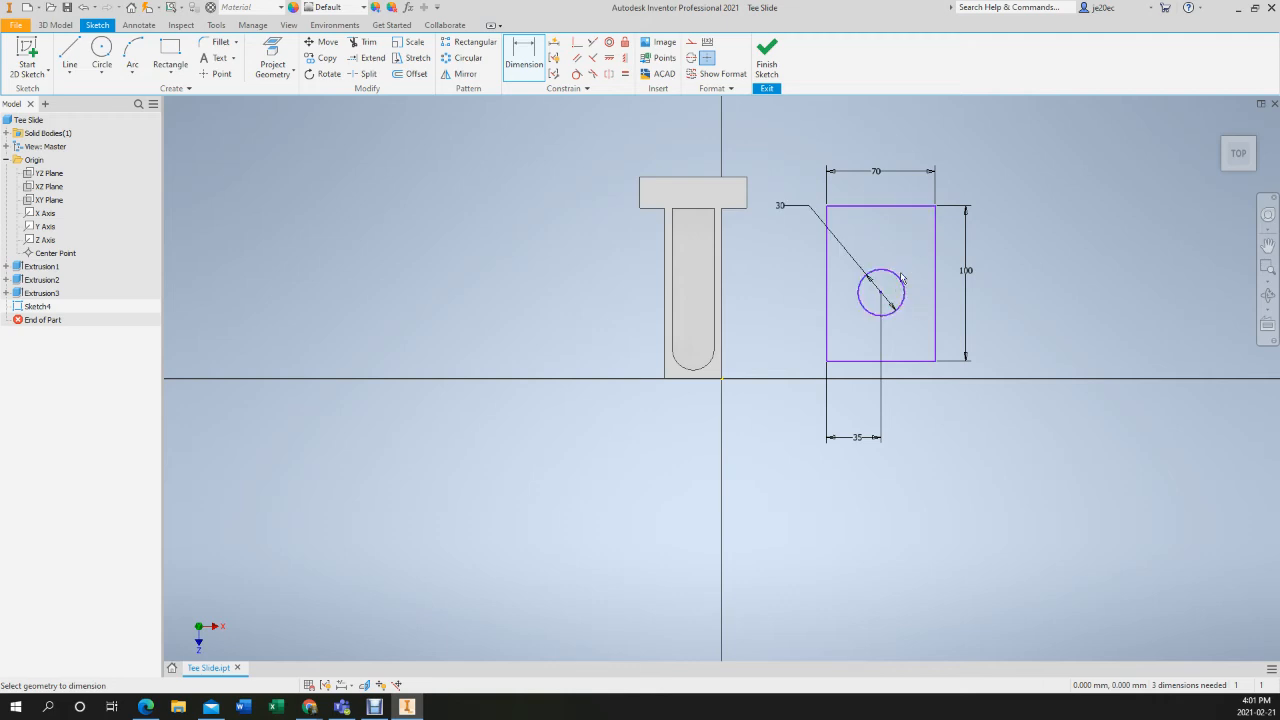
Dimension the circle's centre 50 mm below the rectangle's top edge and finish the sketch
left_click(902, 283)
left_click(899, 212)
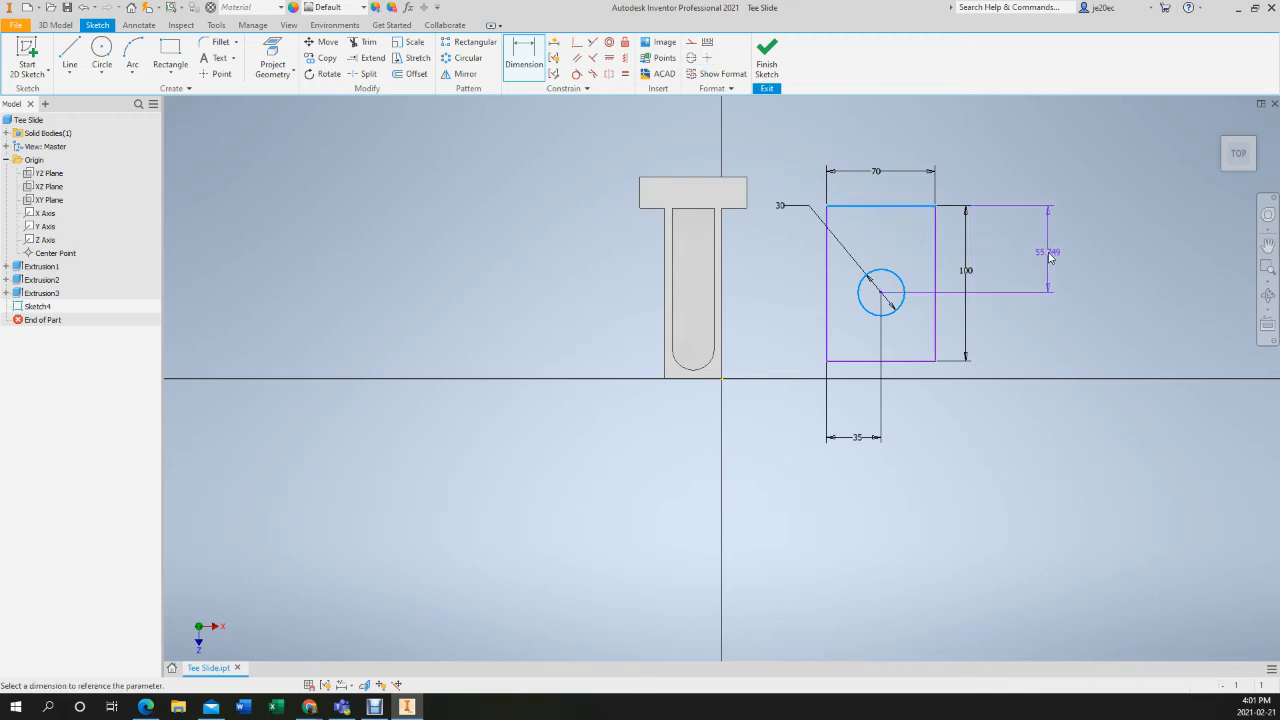
left_click(1049, 257)
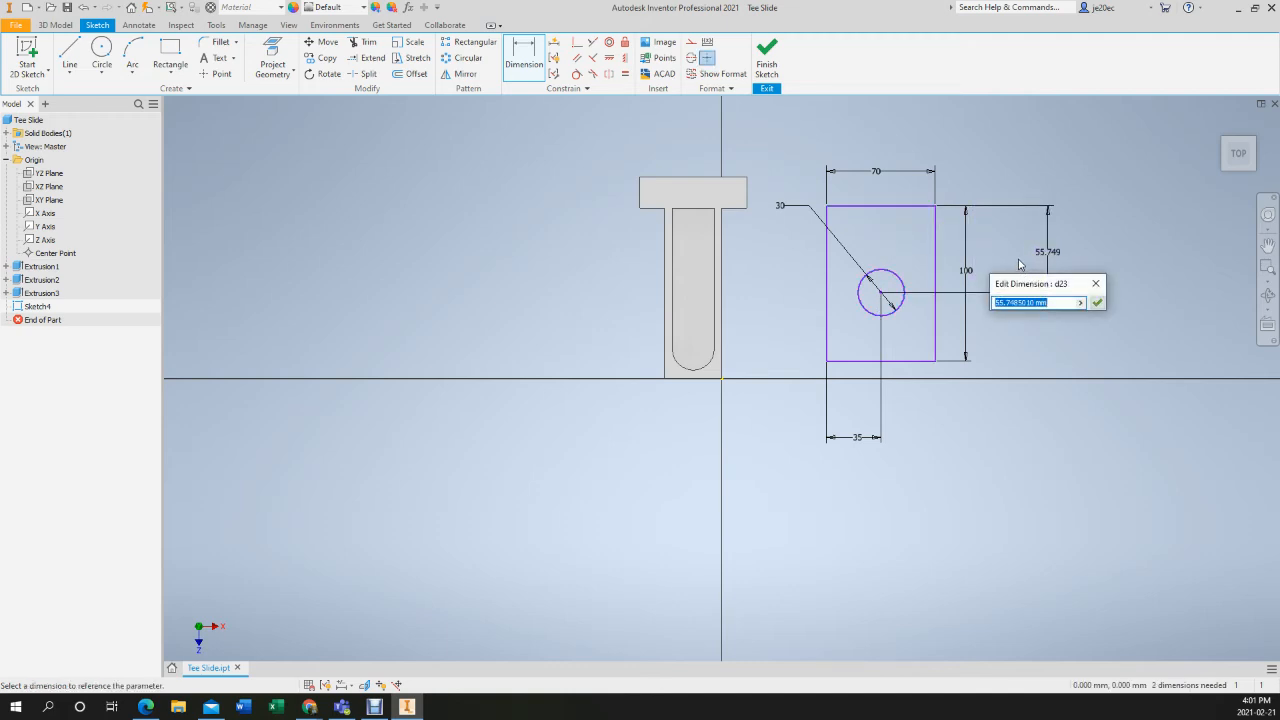
type("50")
key("Return")
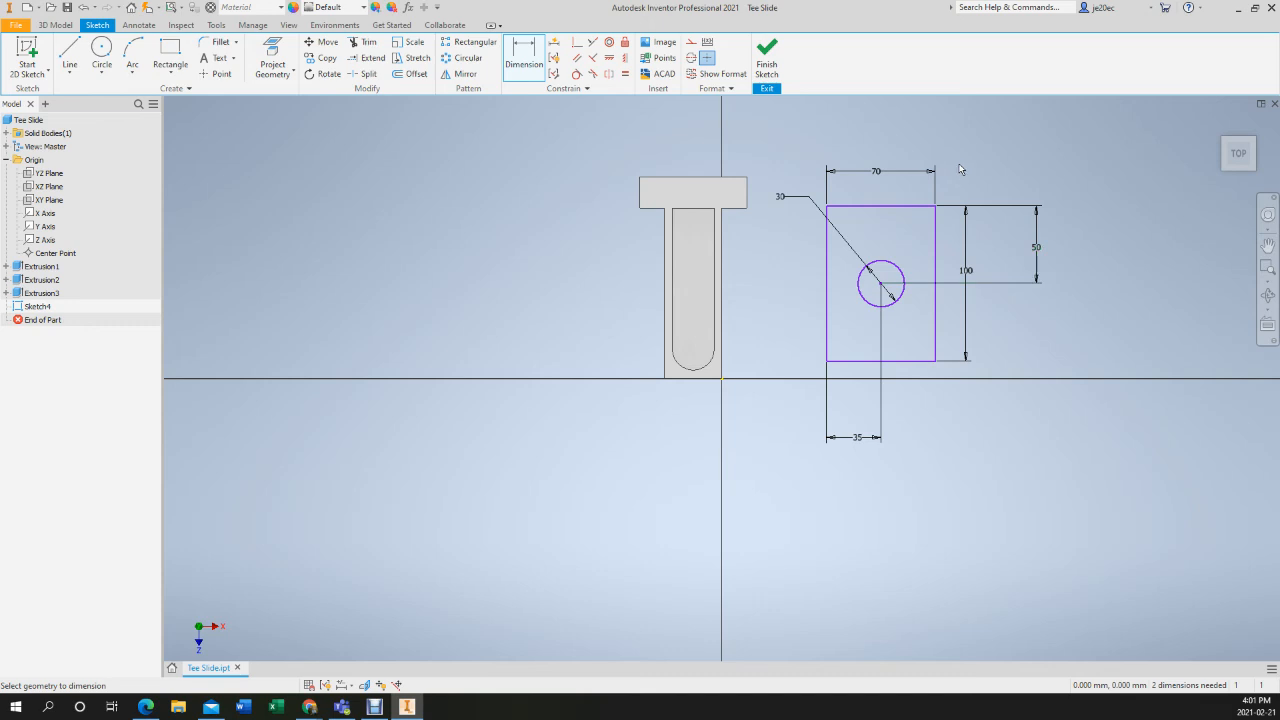
left_click(767, 57)
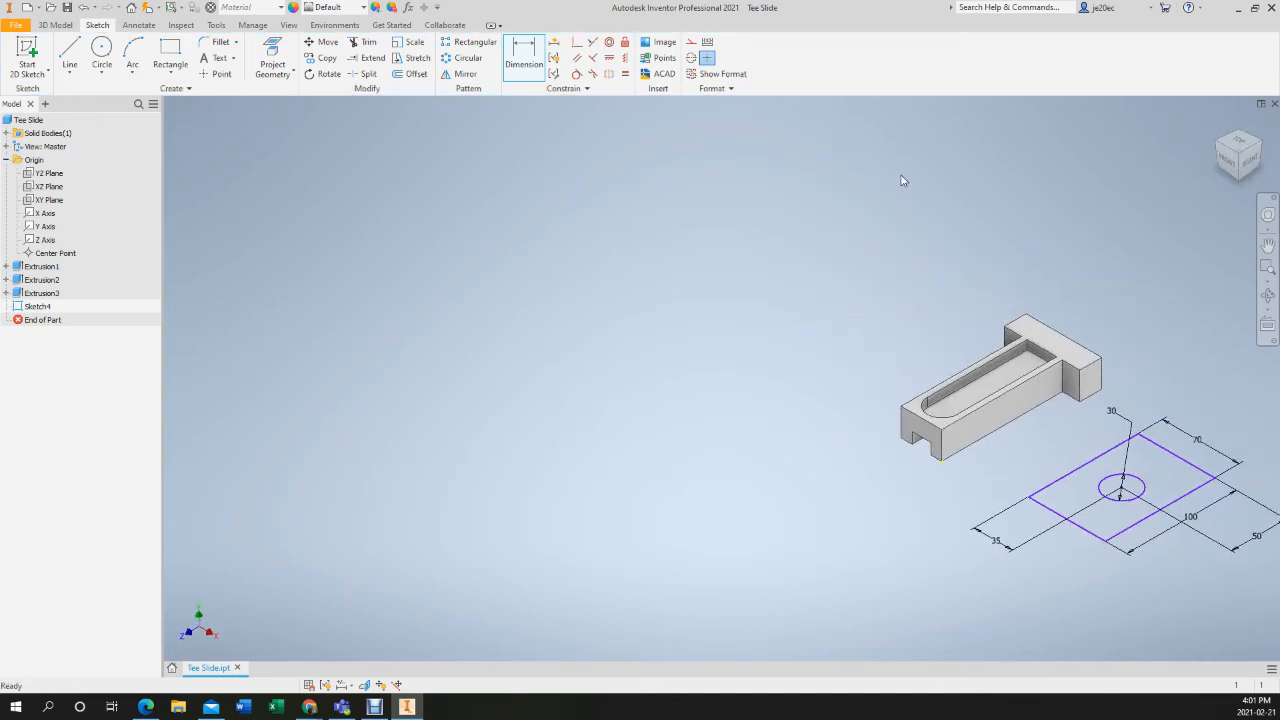
Start an Extrude using the rectangular region around the circle as the profile, leaving the circle open
mouse_move(1062, 328)
middle_mouse_down()
mouse_move(859, 291)
mouse_move(657, 226)
middle_mouse_up()
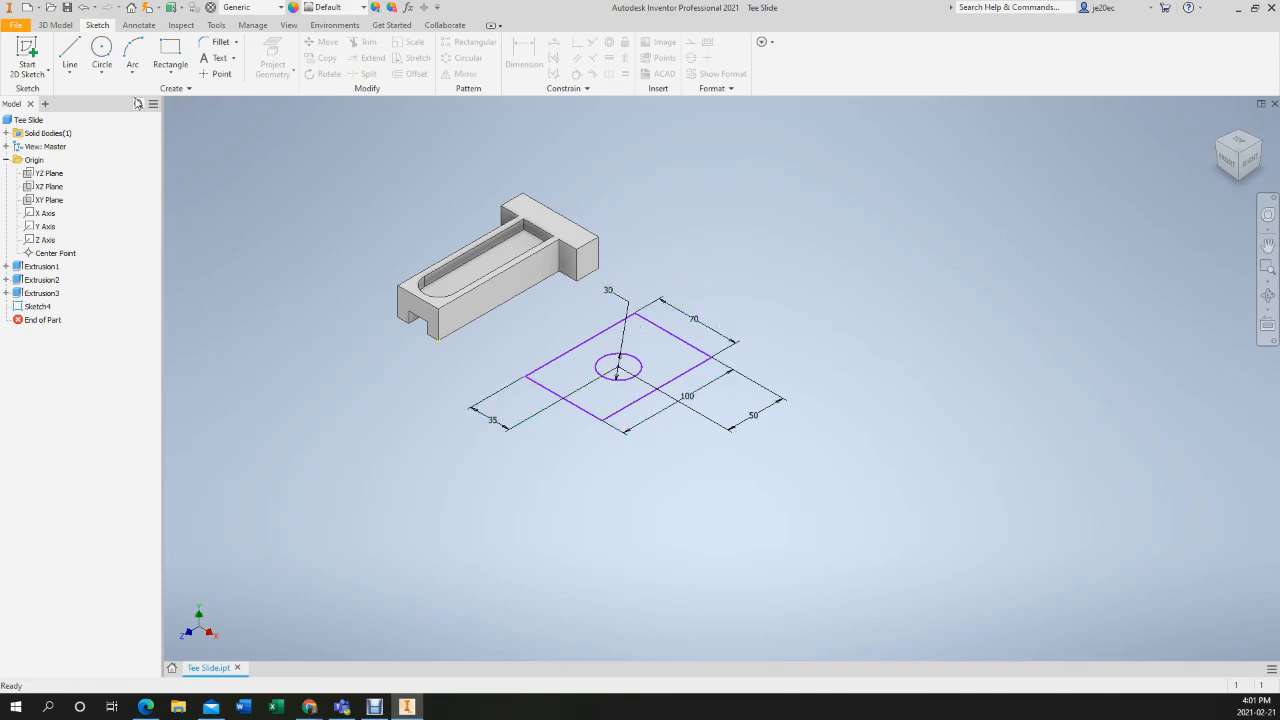
left_click(28, 119)
left_click(52, 26)
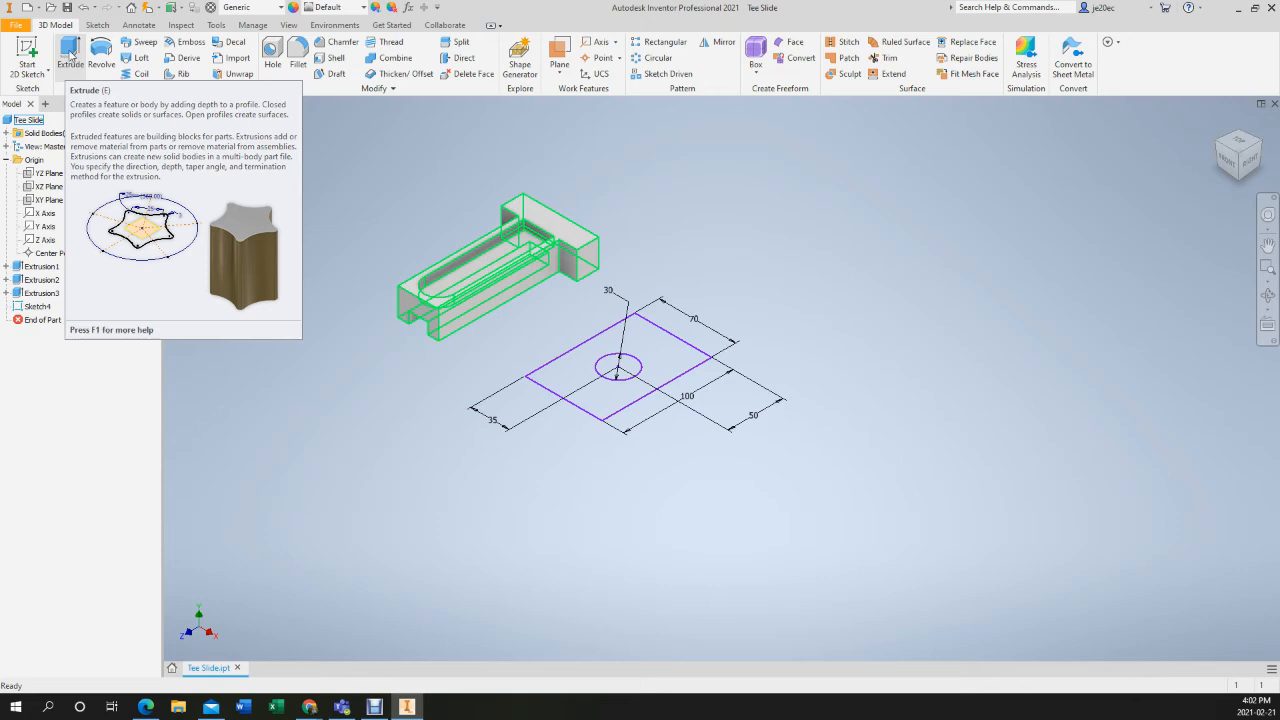
left_click(70, 52)
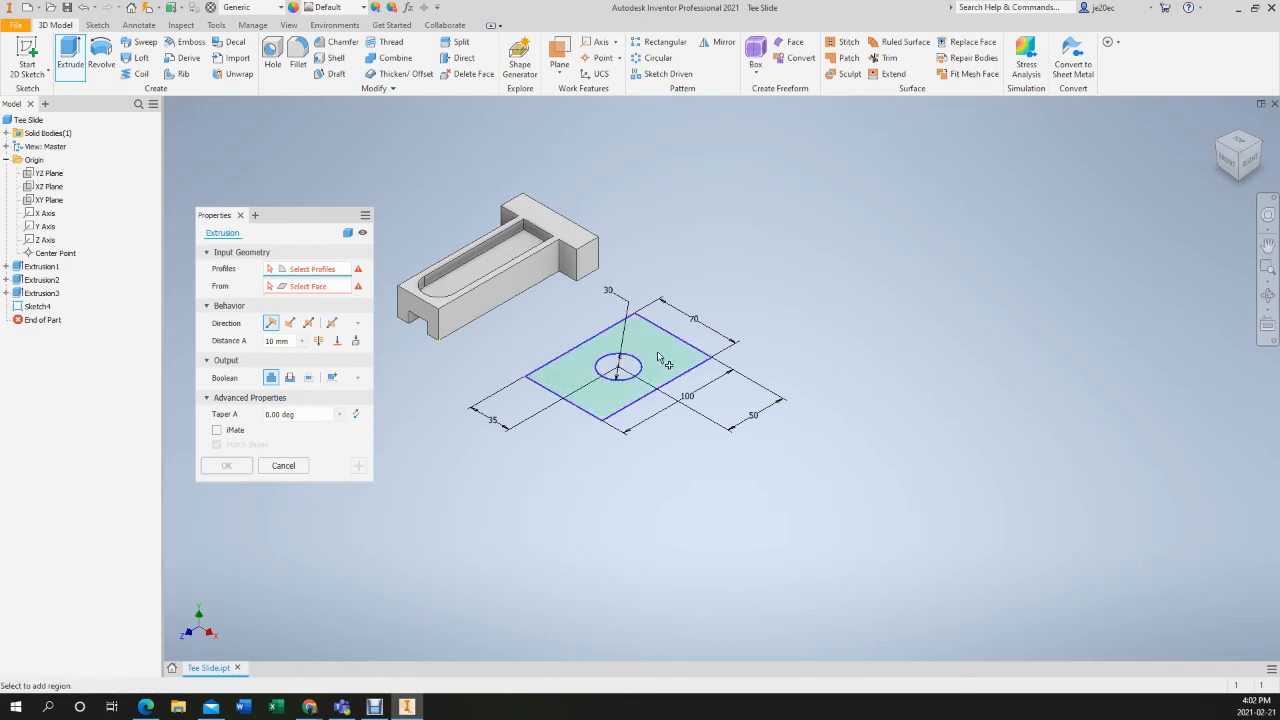
left_click(578, 376)
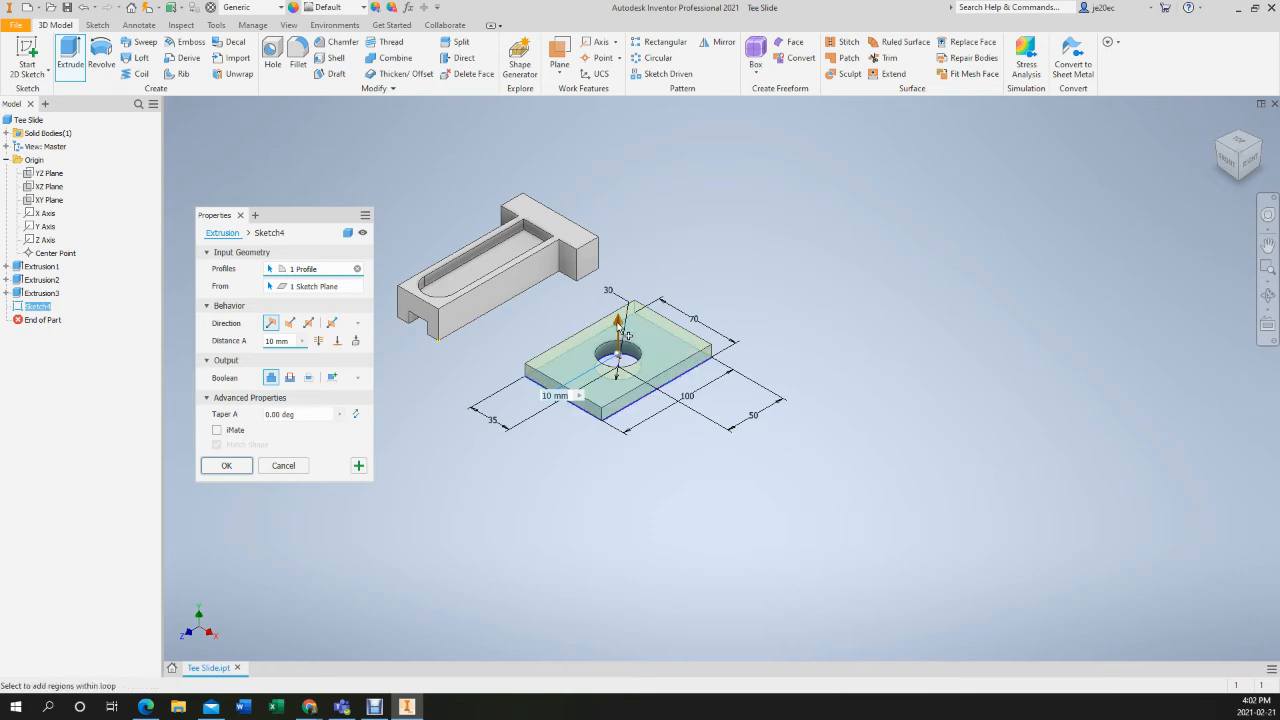
Try the flipped and symmetric directions for the extrusion and restore the default direction
left_click(290, 323)
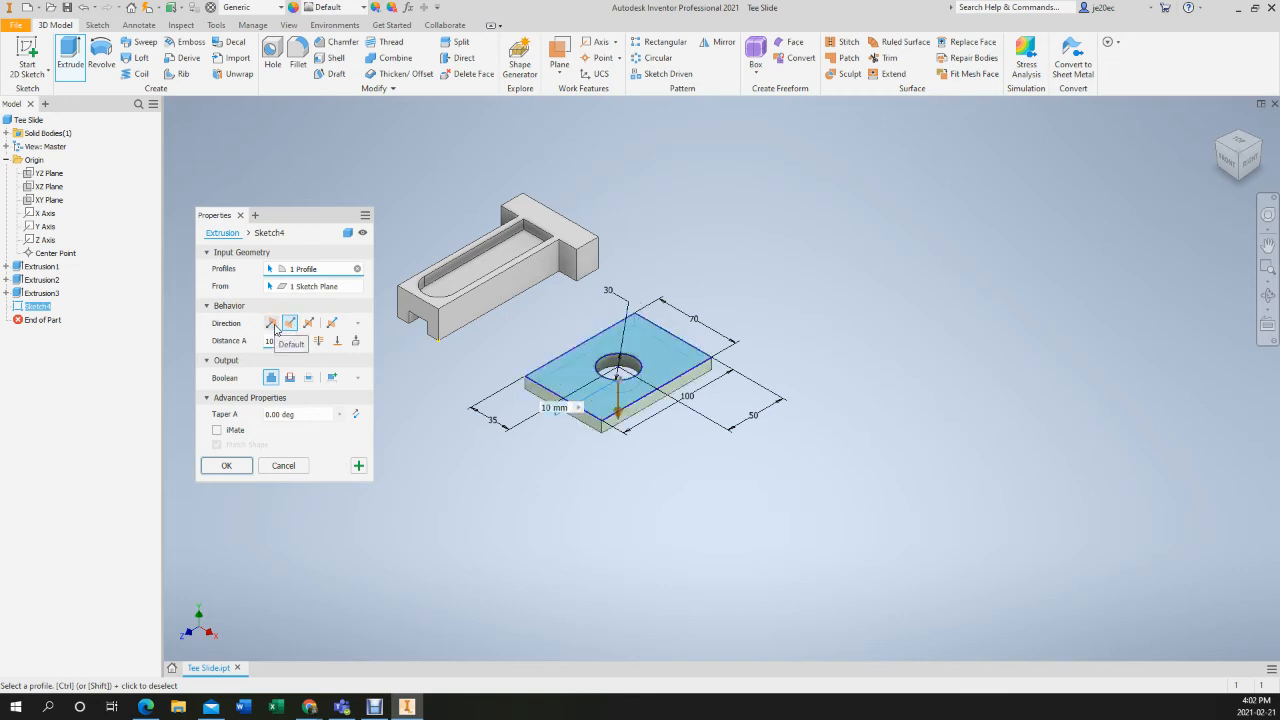
left_click(272, 324)
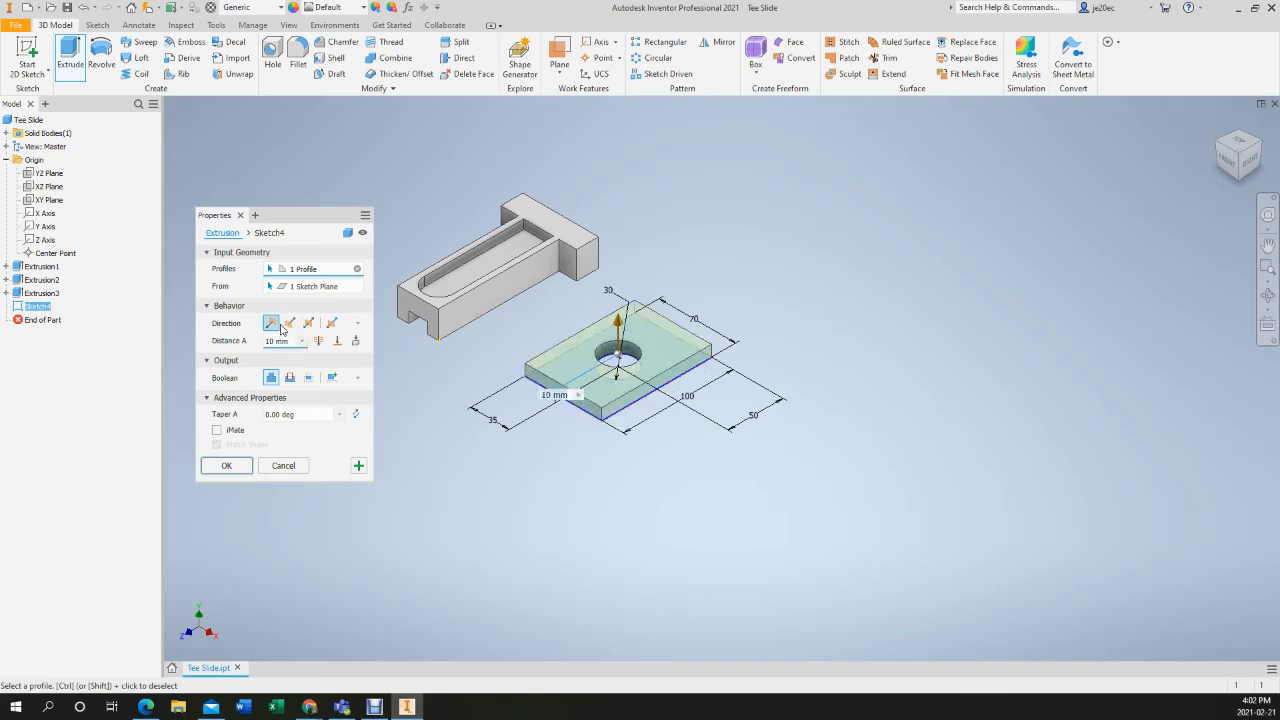
left_click(290, 324)
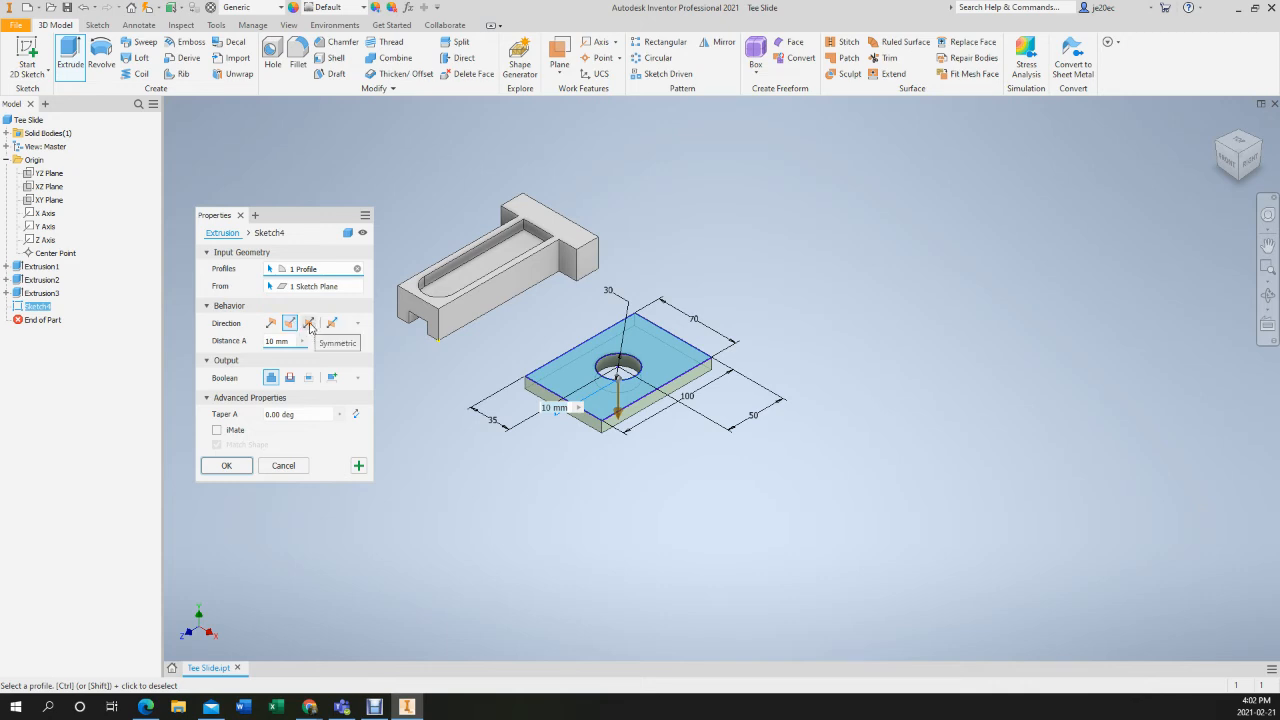
left_click(309, 324)
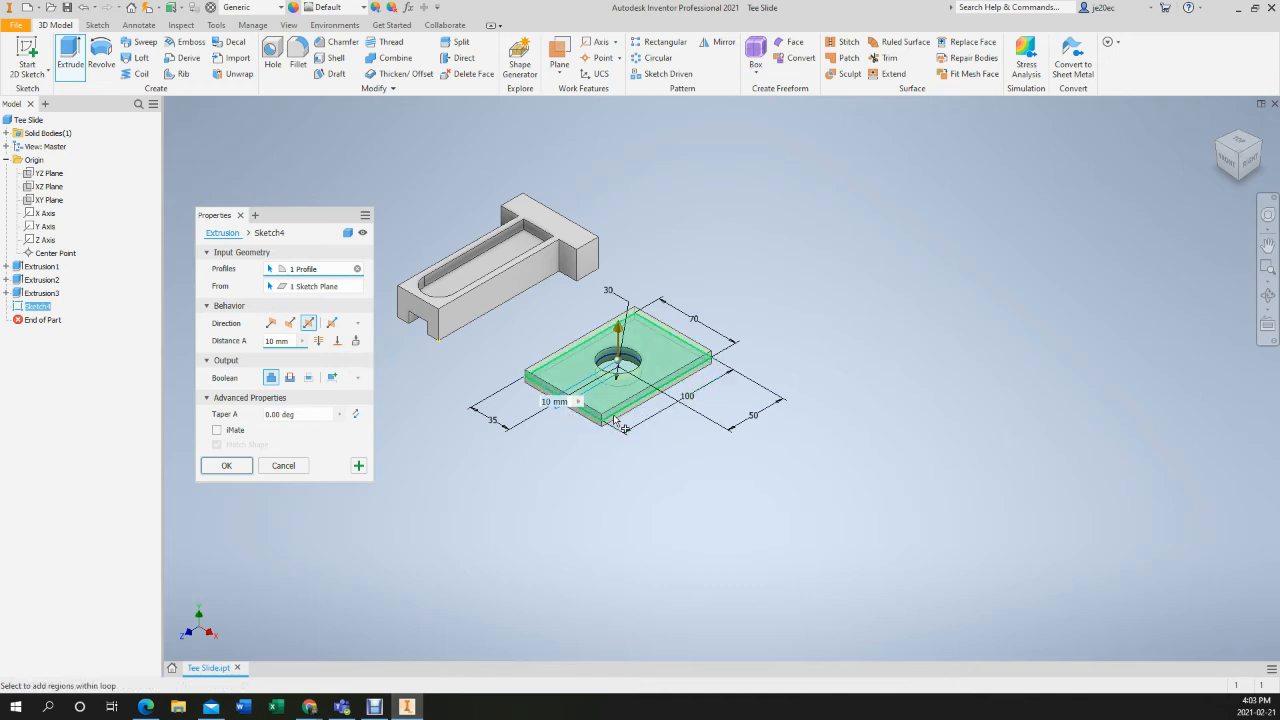
left_click(270, 322)
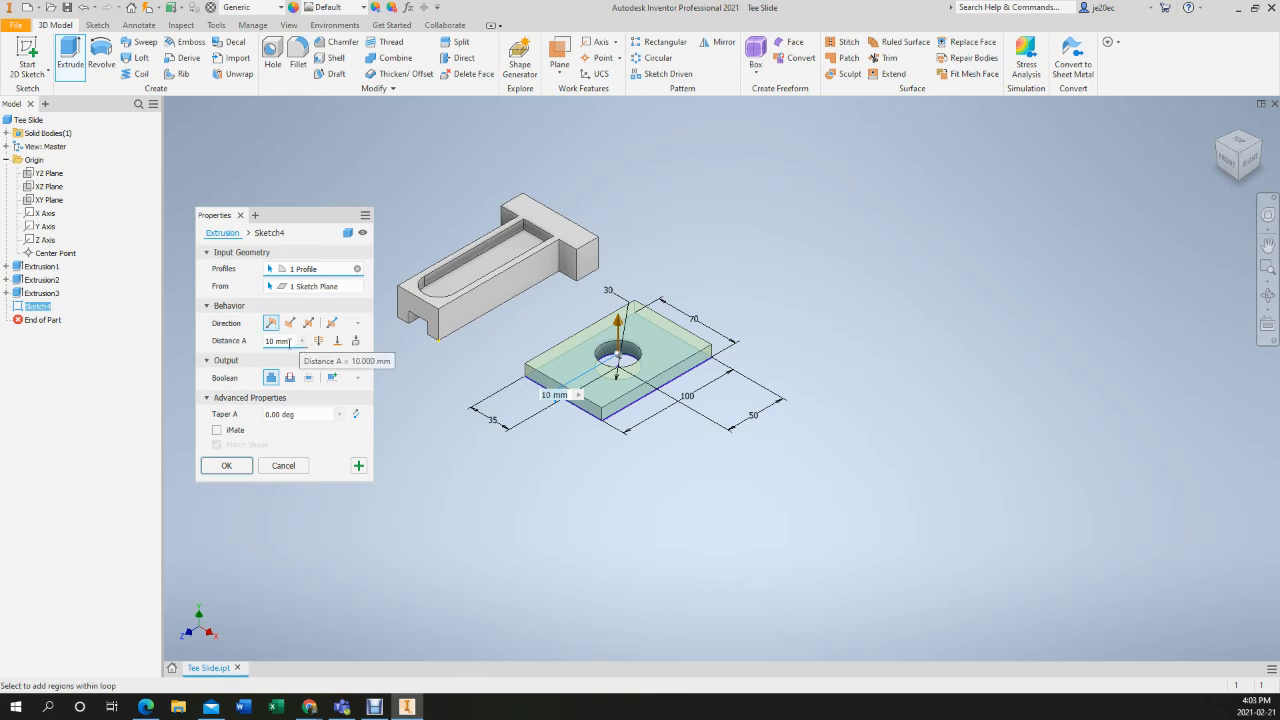
Set the extrusion distance to 25 mm and create the block
double_click(280, 341)
type("25")
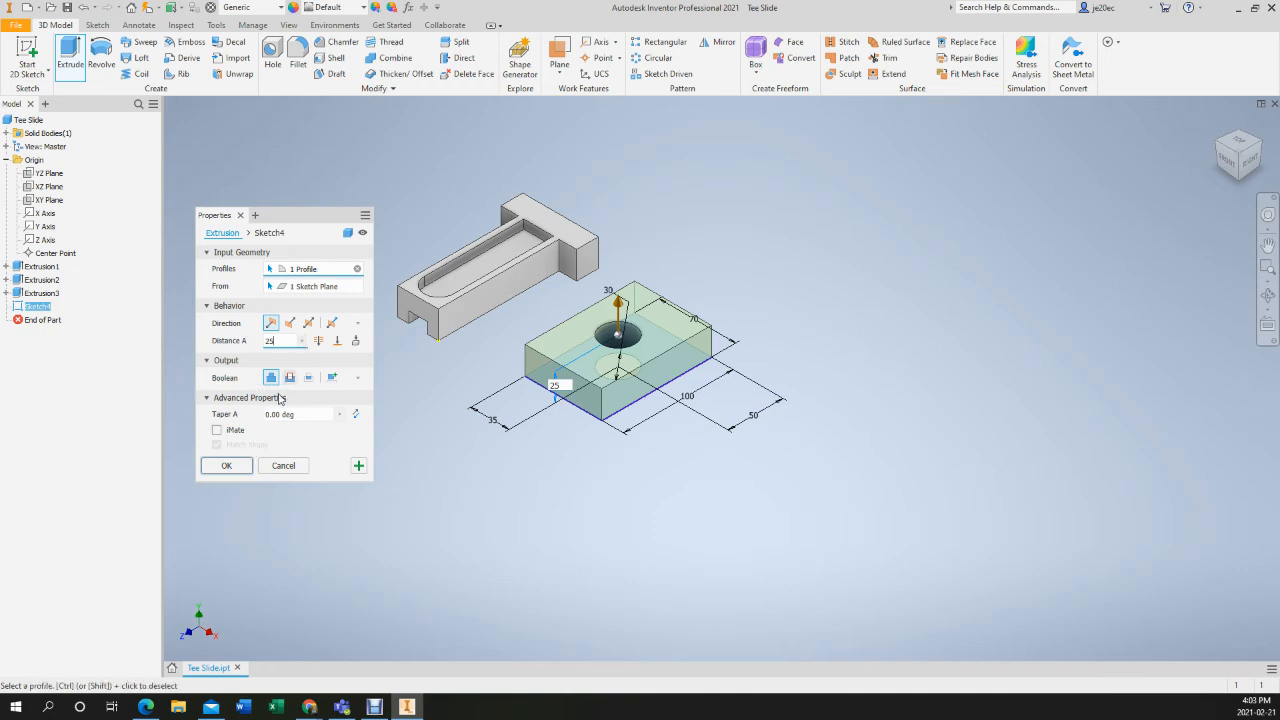
left_click(227, 467)
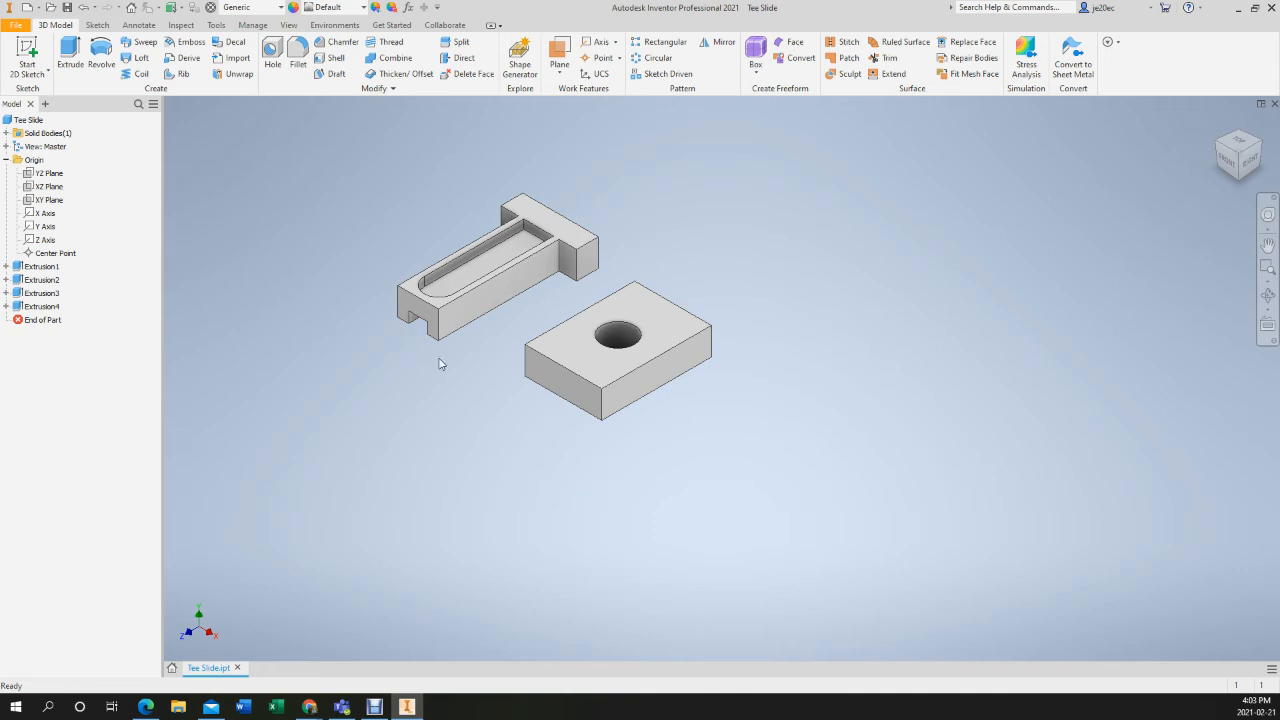
Place a simple hole 10 mm in diameter on the block's long side face, centred 12.5 mm below its top edge
key("F4")
left_click_drag(527, 393, 498, 376)
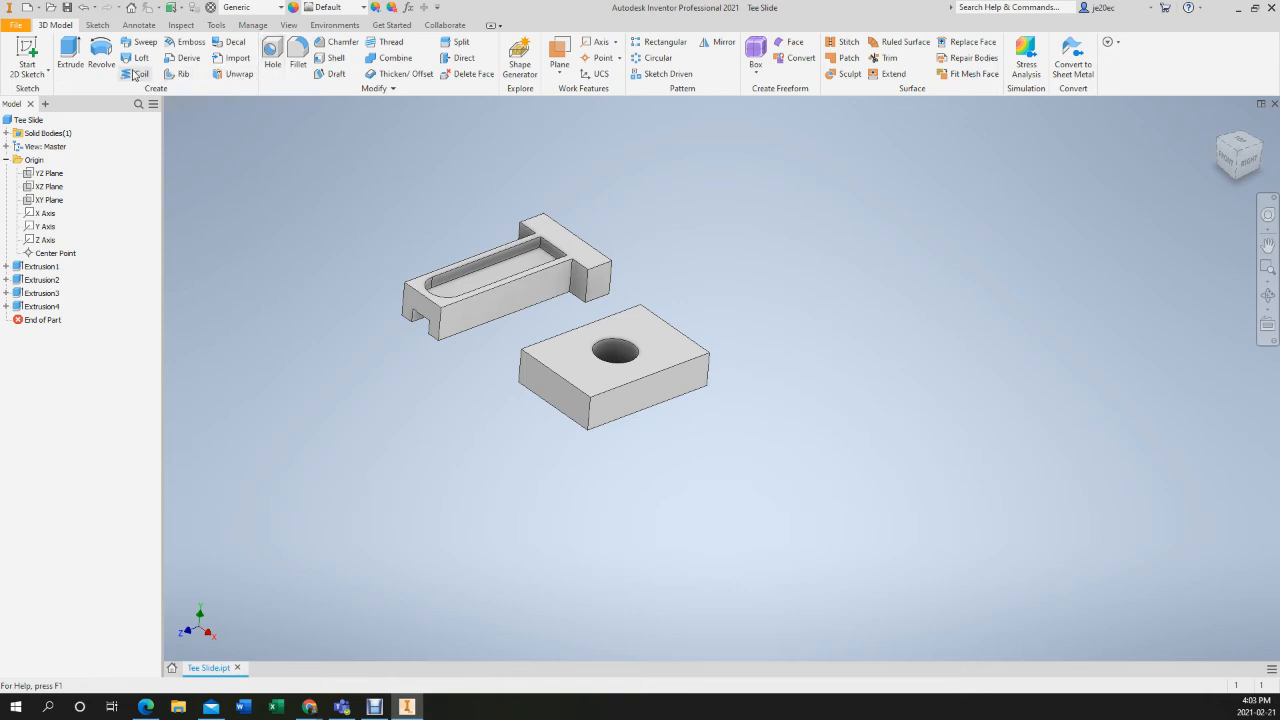
left_click(274, 55)
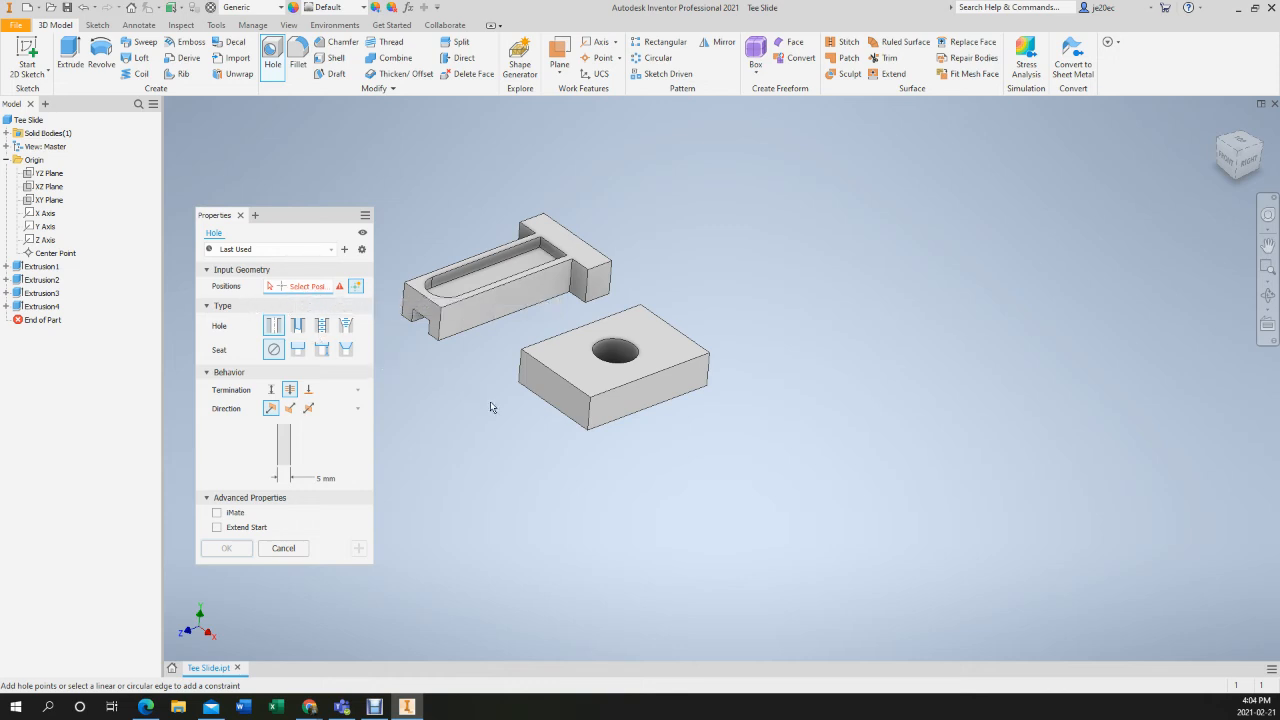
left_click(608, 416)
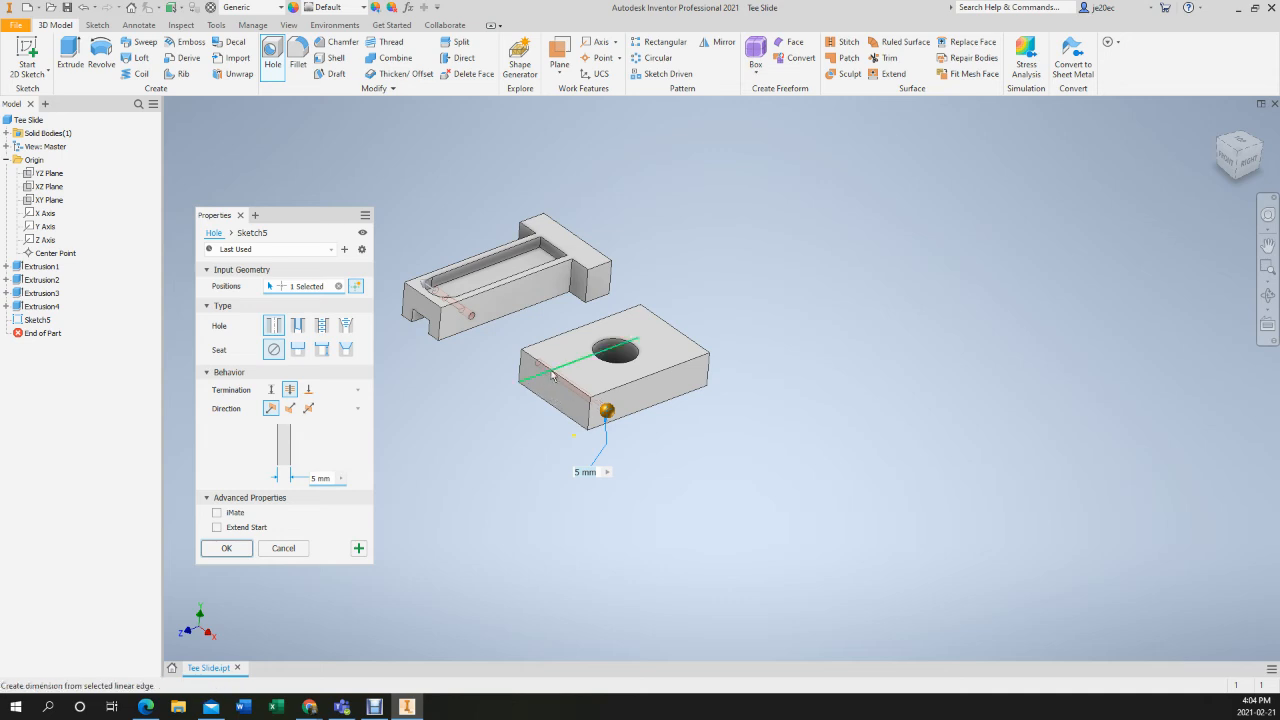
scroll(609, 420, "up", 2)
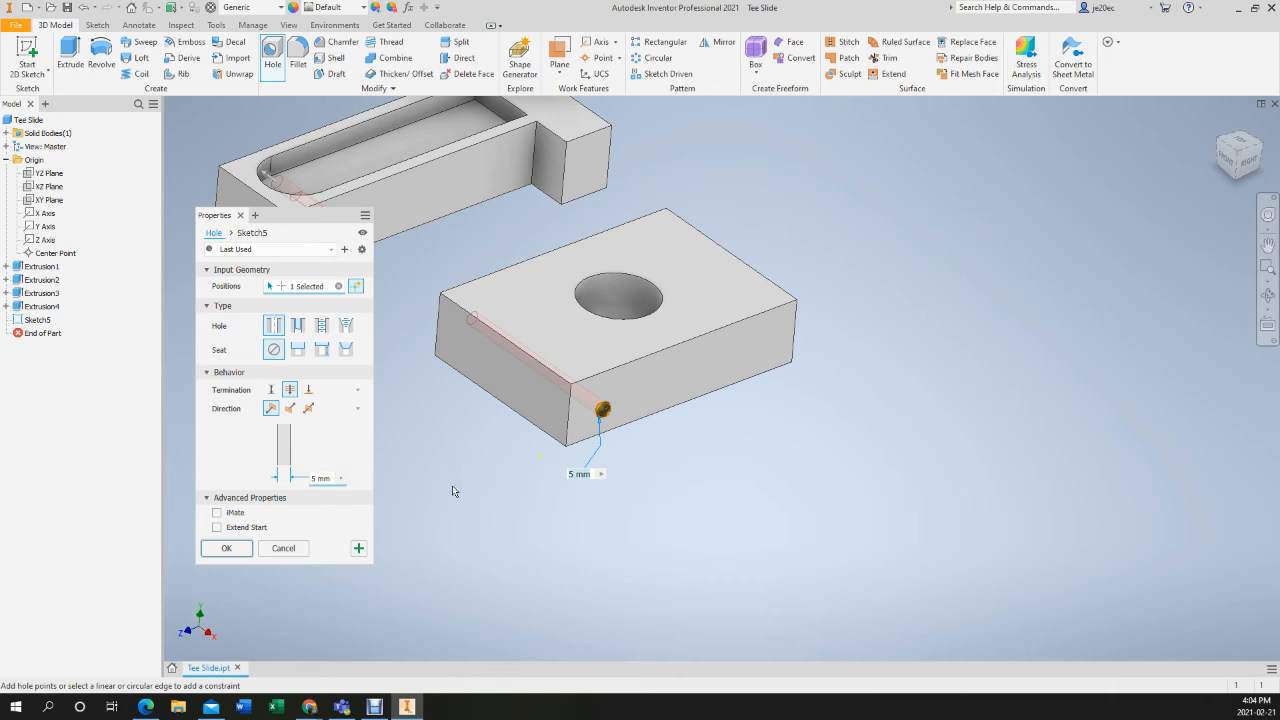
left_click(591, 483)
type("10")
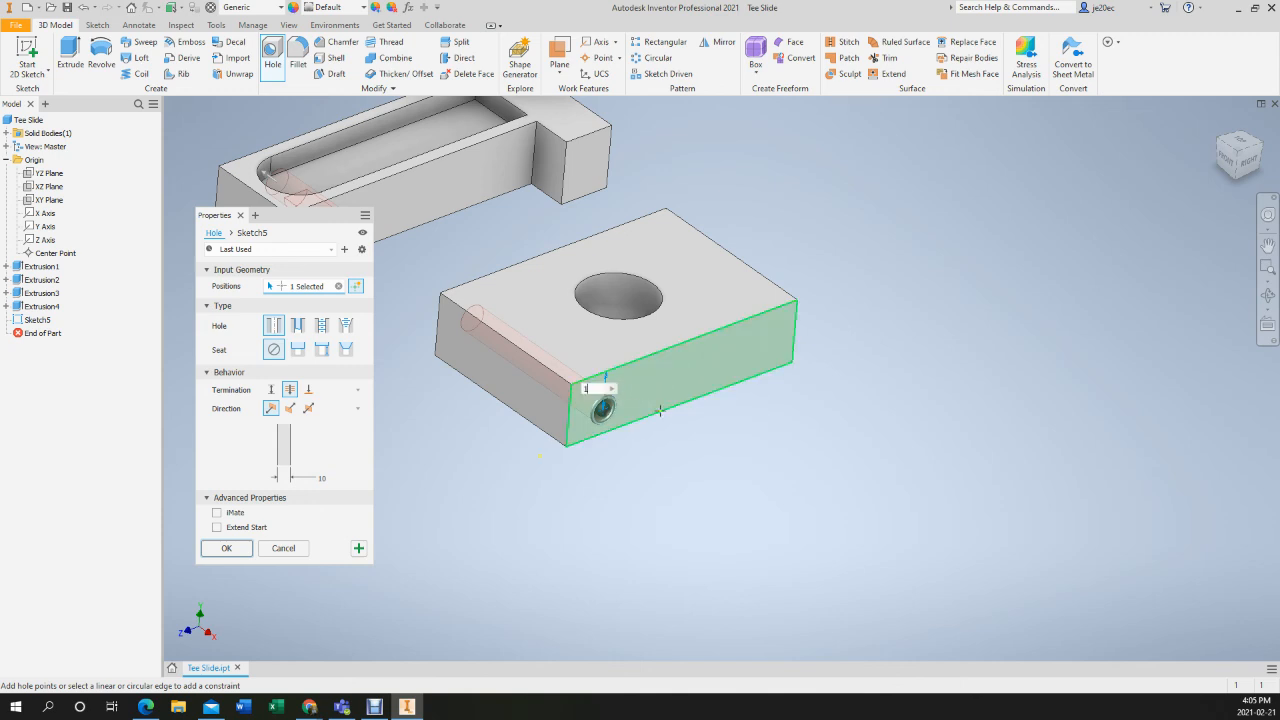
key("Return")
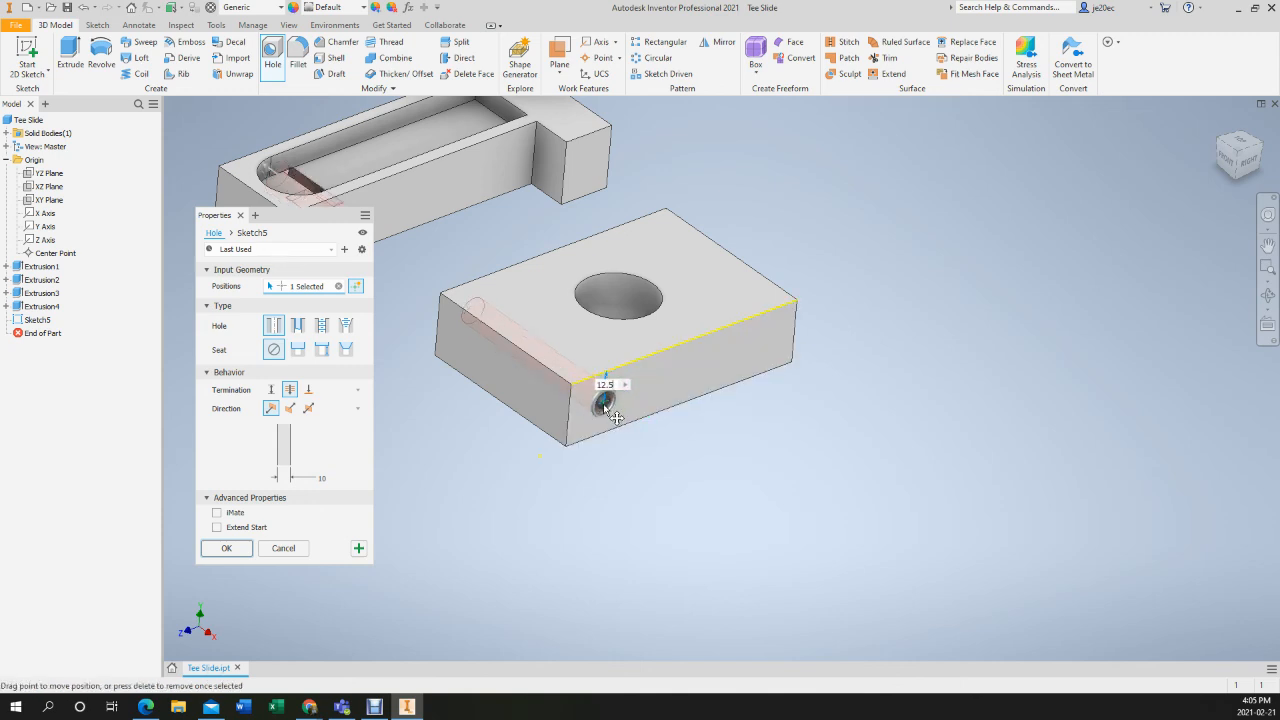
Position the hole's centre 25 mm from the near vertical edge of the side face
left_click(571, 422)
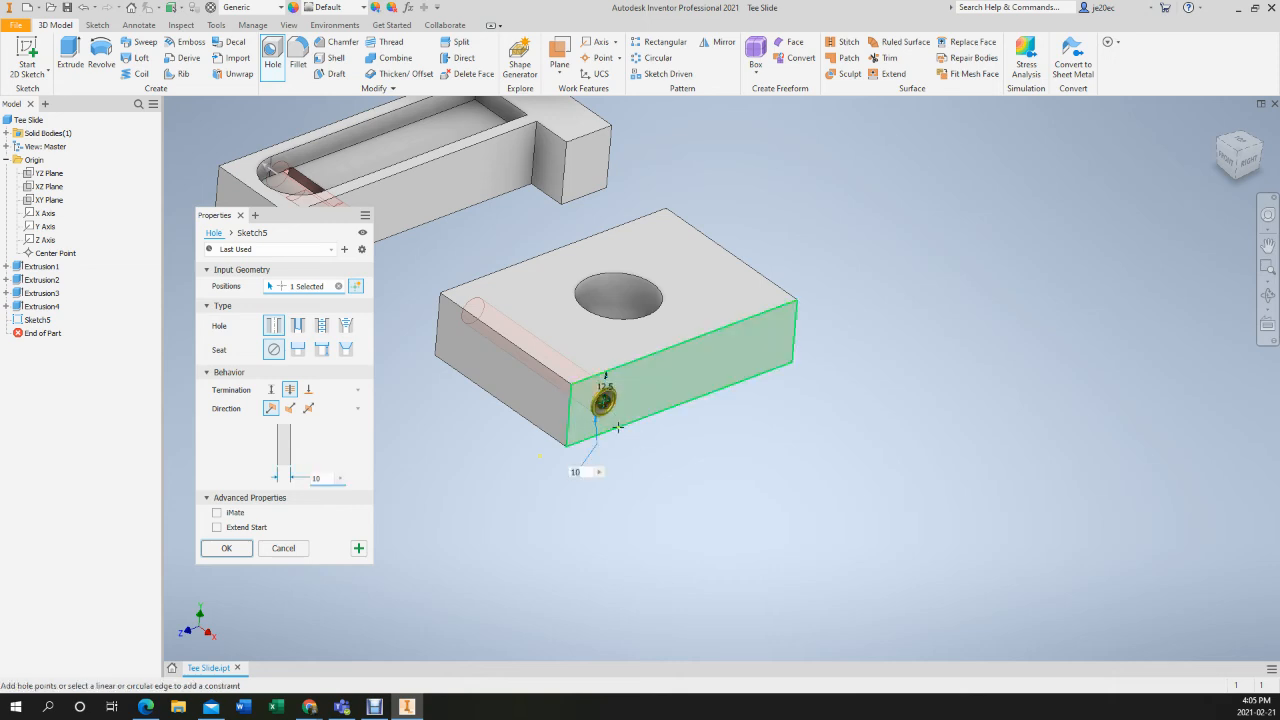
left_click(570, 427)
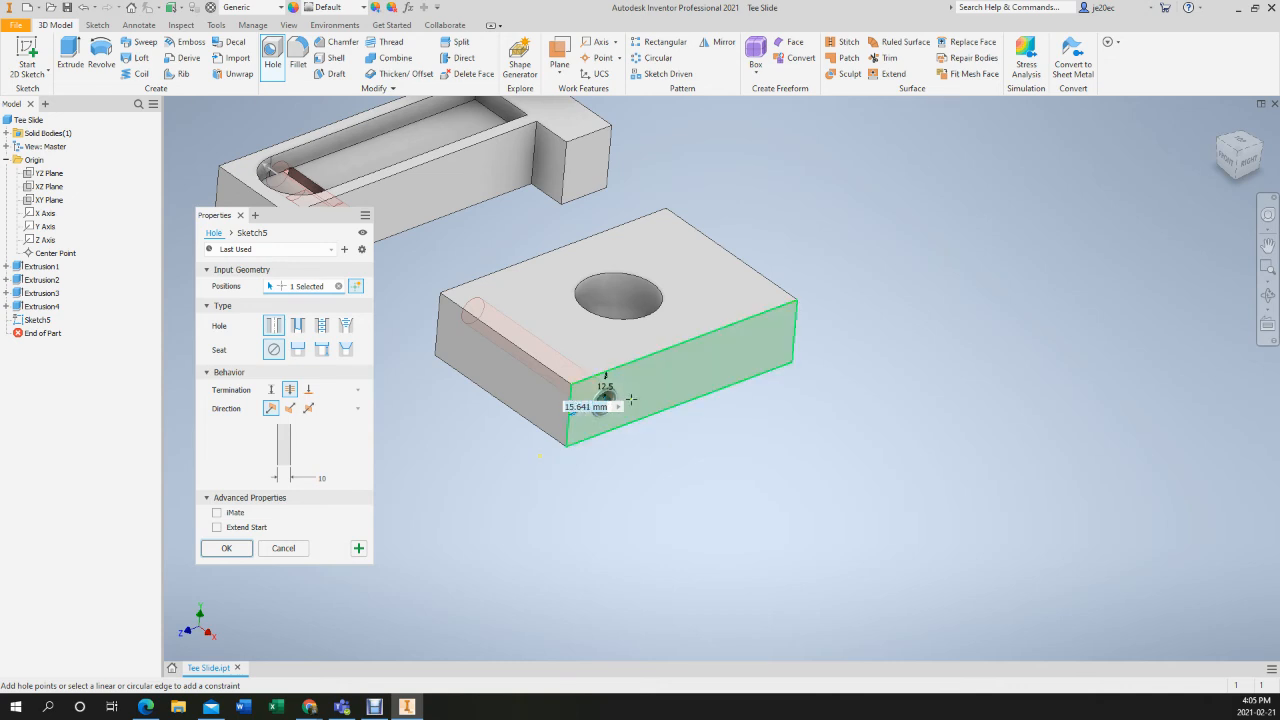
type("25")
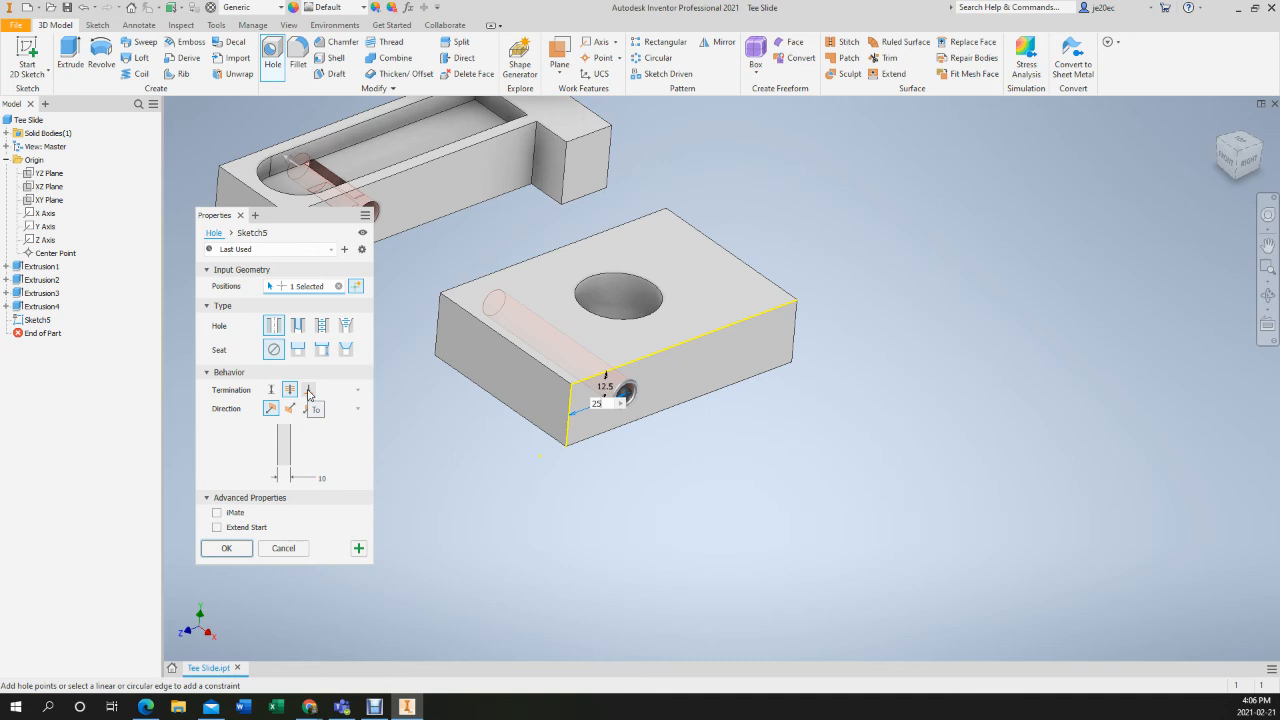
Set the hole's termination to the block's opposite long side face and create the hole
left_click(309, 390)
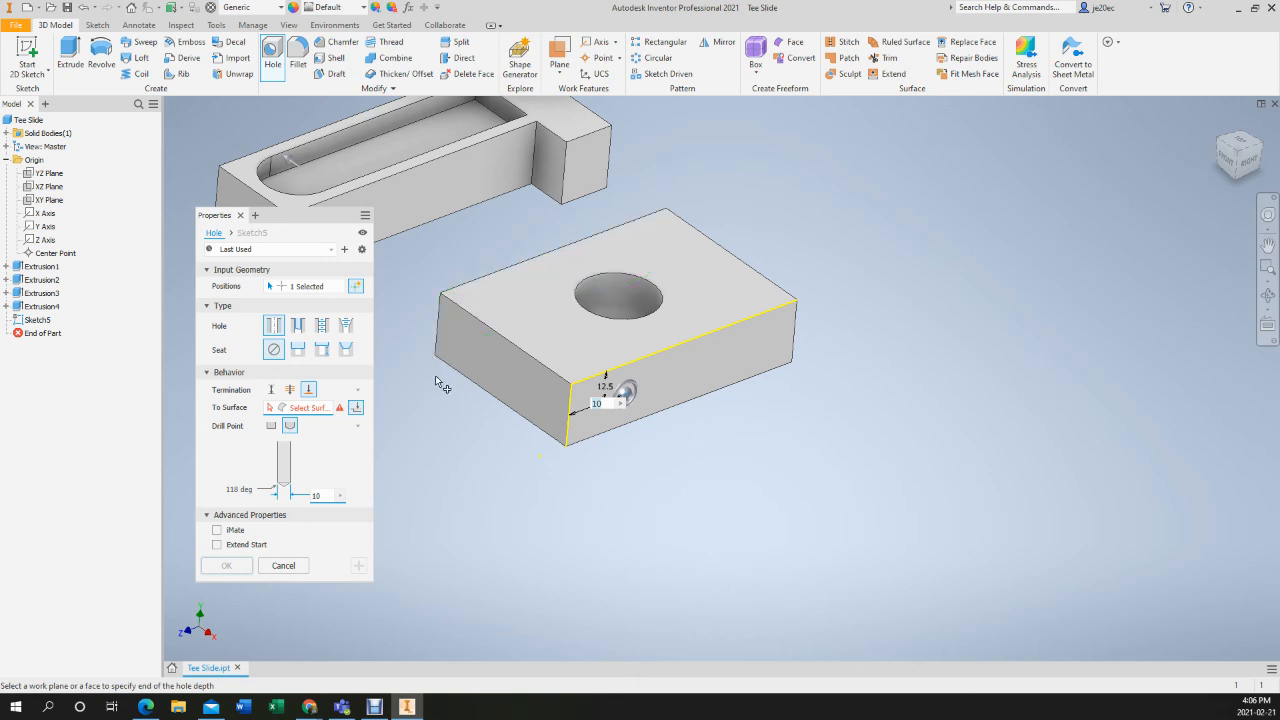
middle_click_drag(437, 381, 567, 421, "shift")
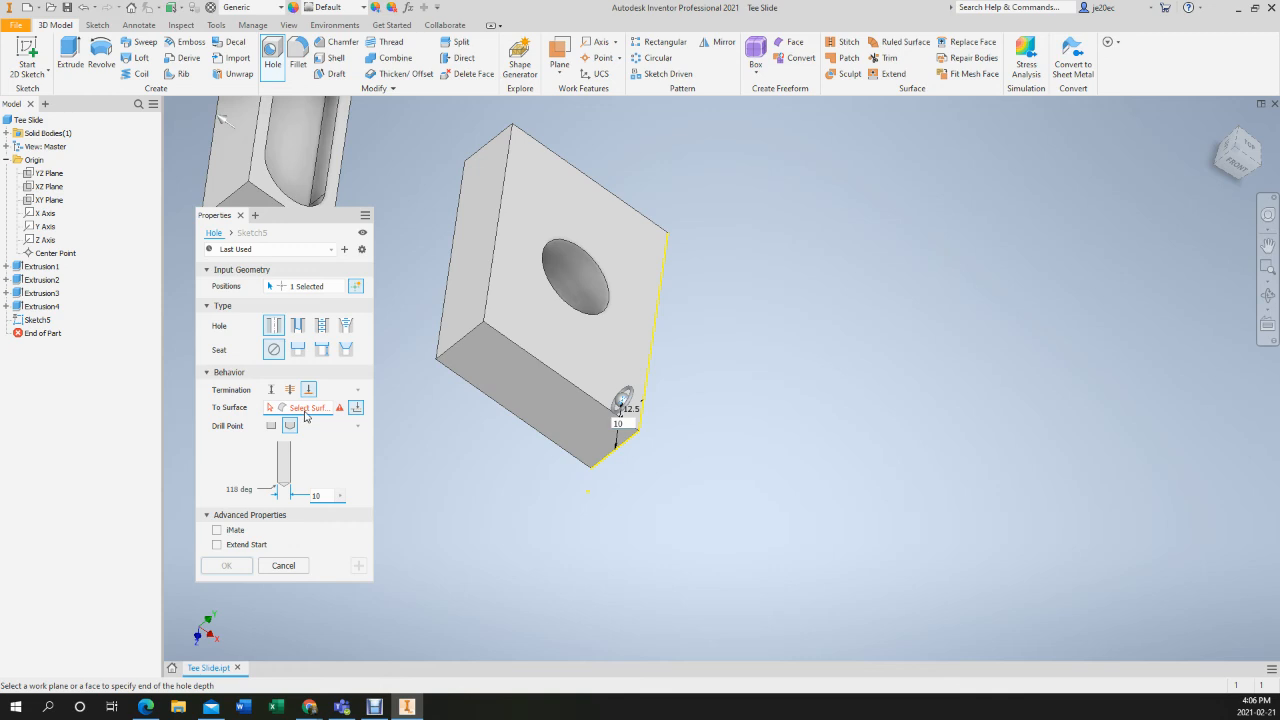
left_click(467, 313)
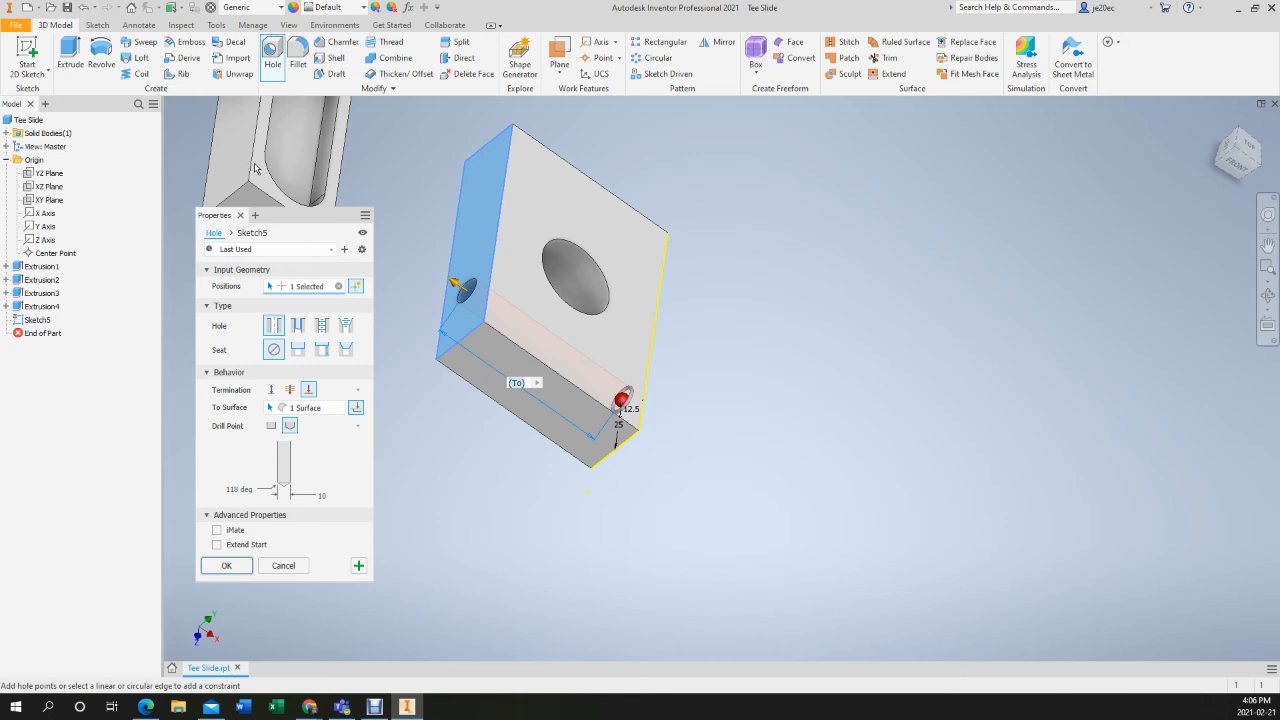
left_click(226, 566)
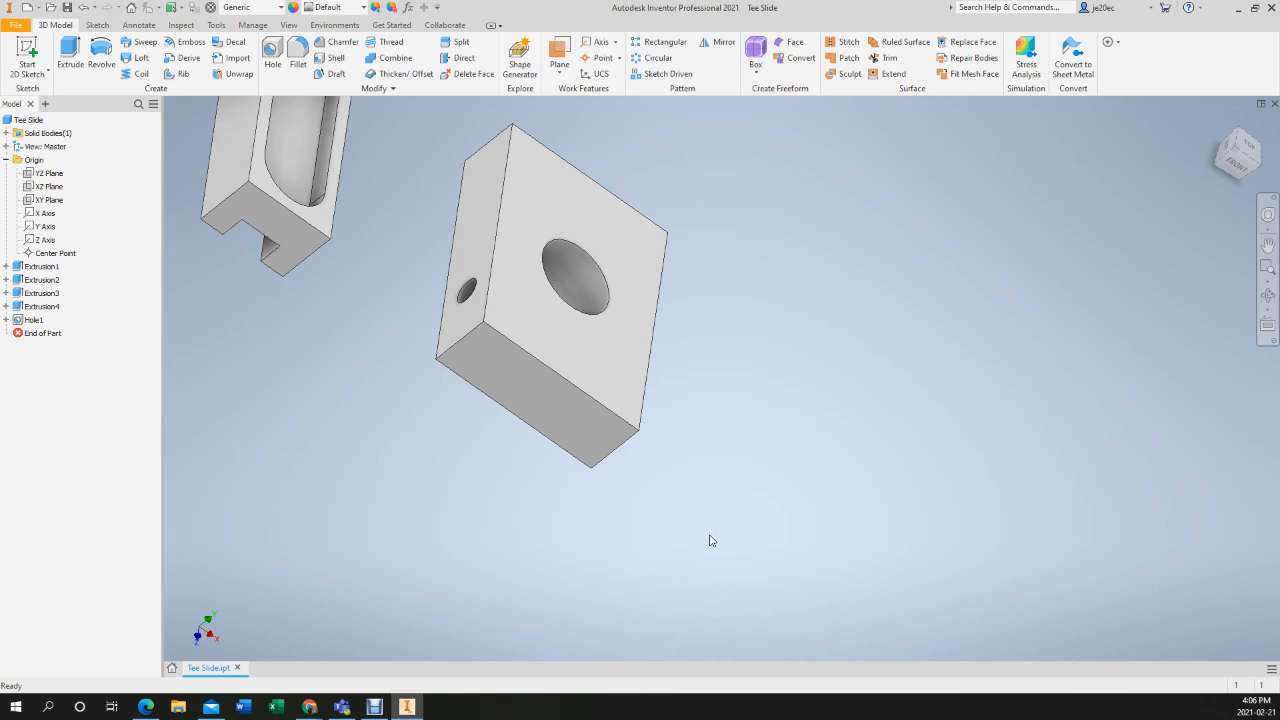
Fillet the top and bottom edges of the block's small-hole face and the adjoining end face nearest that hole with a 1 mm radius
middle_click_drag(708, 534, 589, 509, "shift")
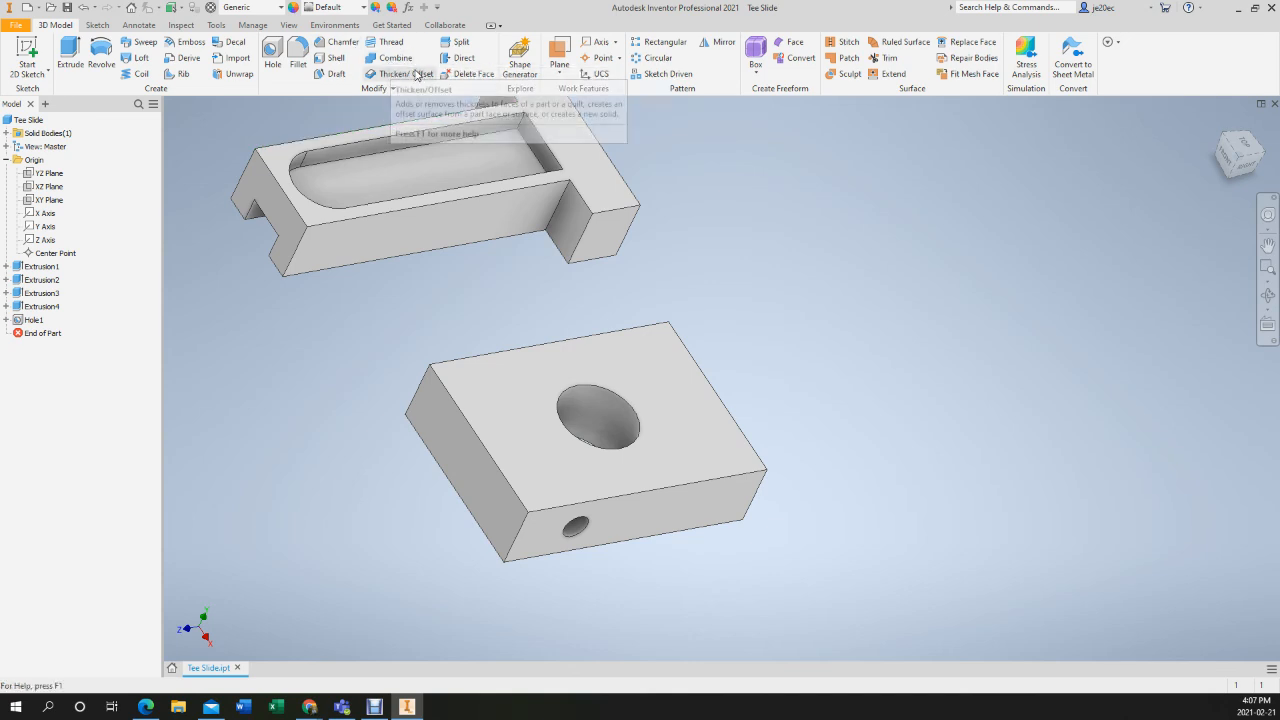
left_click(298, 52)
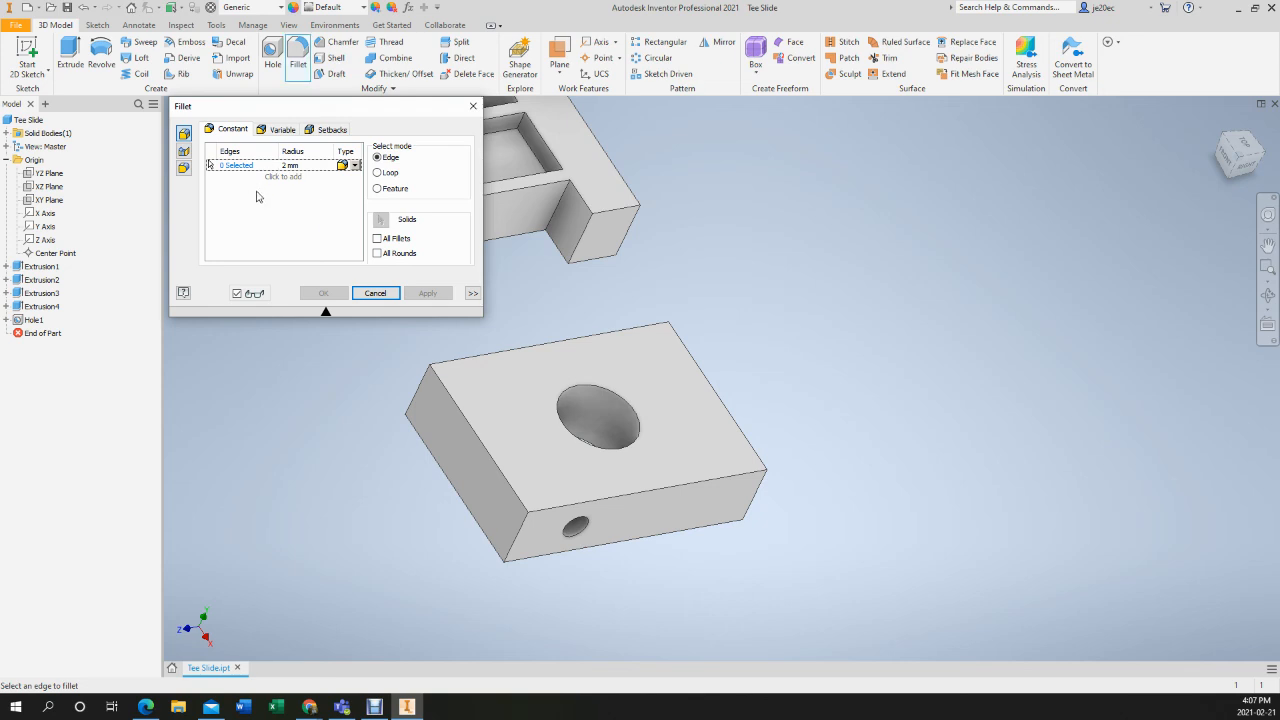
left_click(497, 468)
left_click(465, 504)
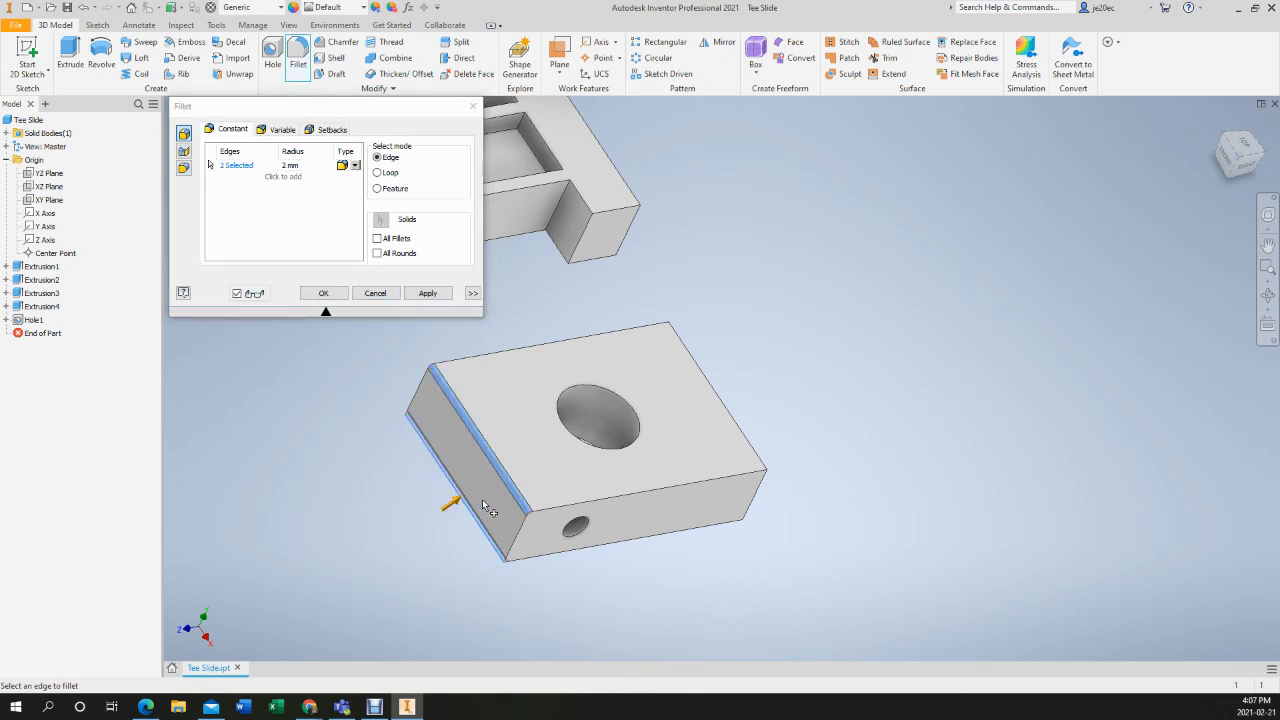
left_click(580, 506)
left_click(552, 555)
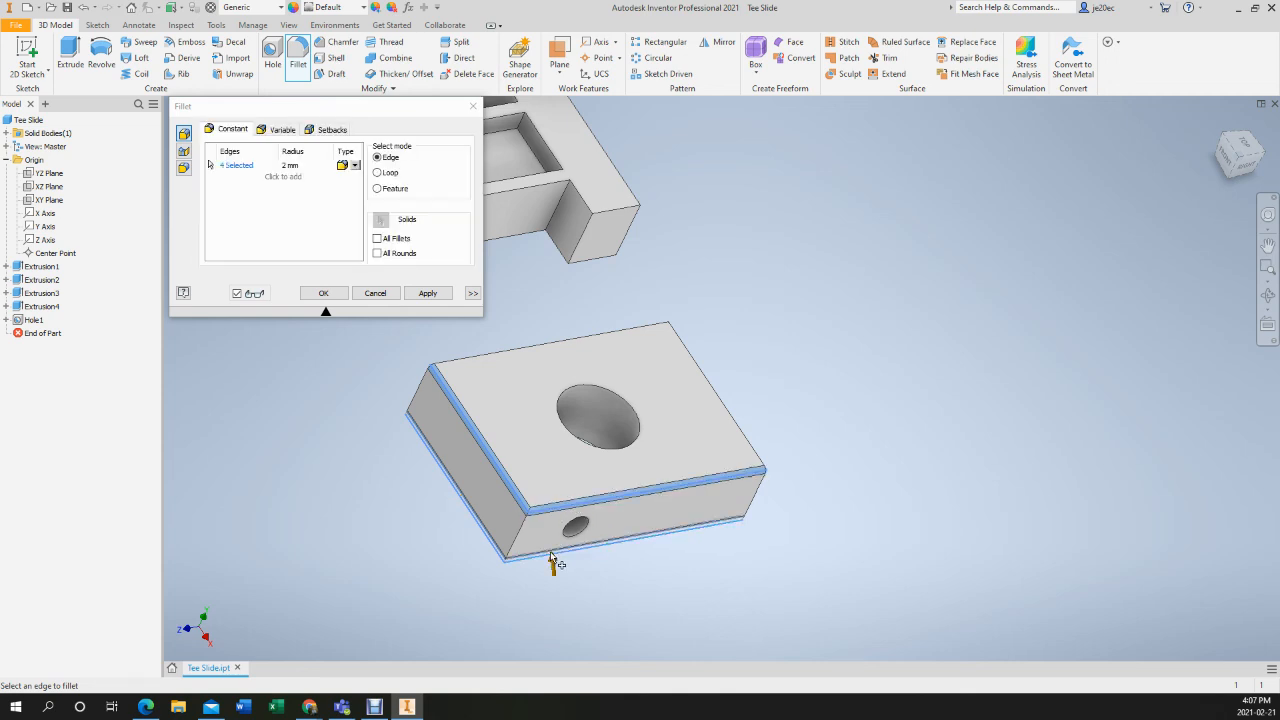
left_click(292, 165)
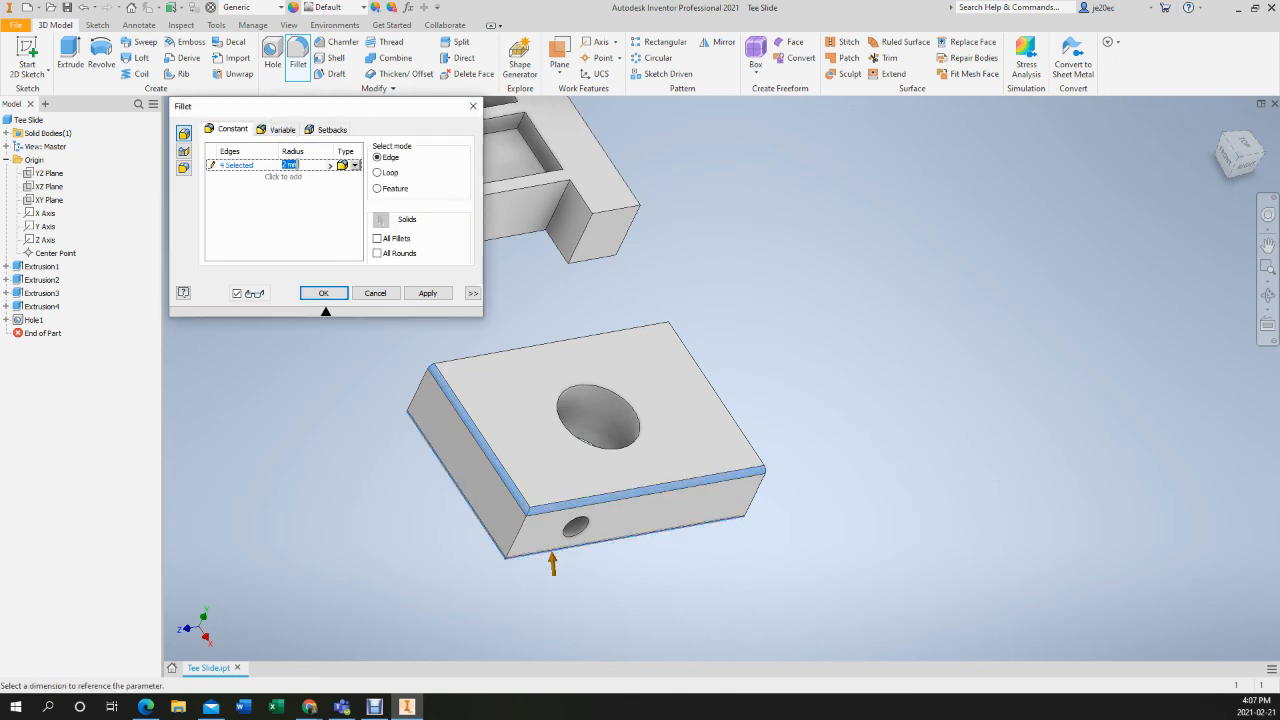
type("1")
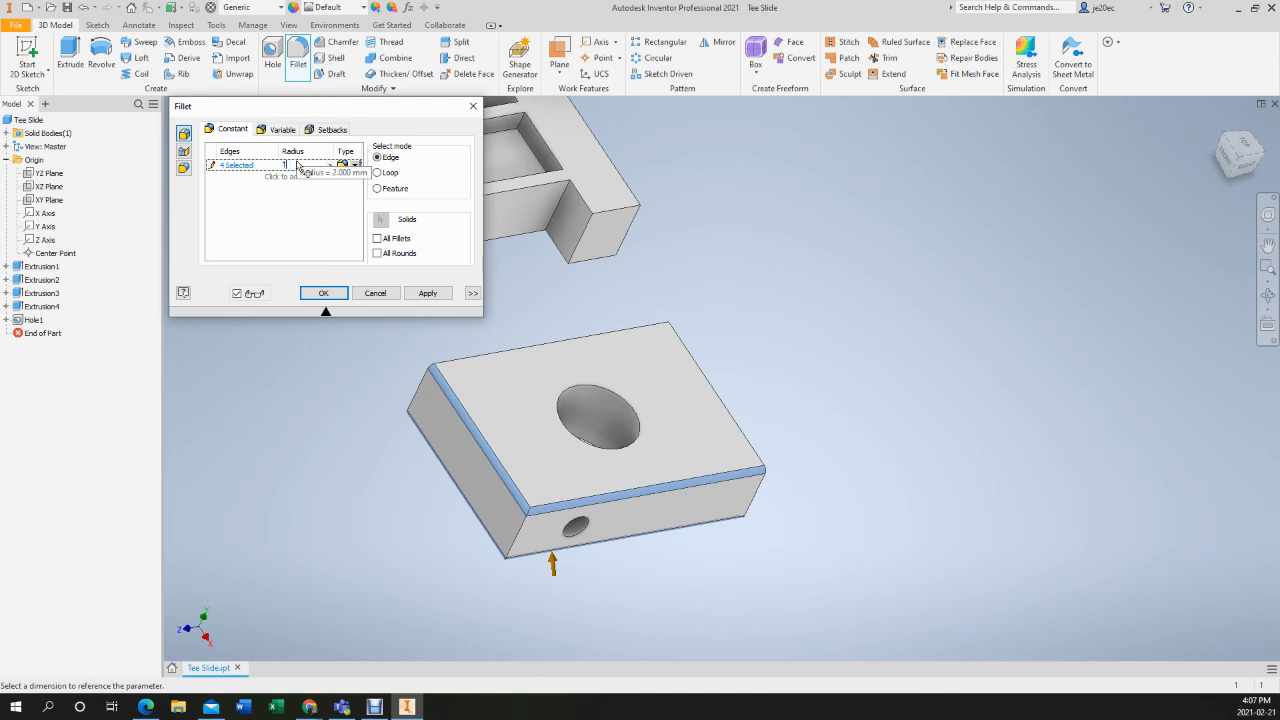
left_click(323, 293)
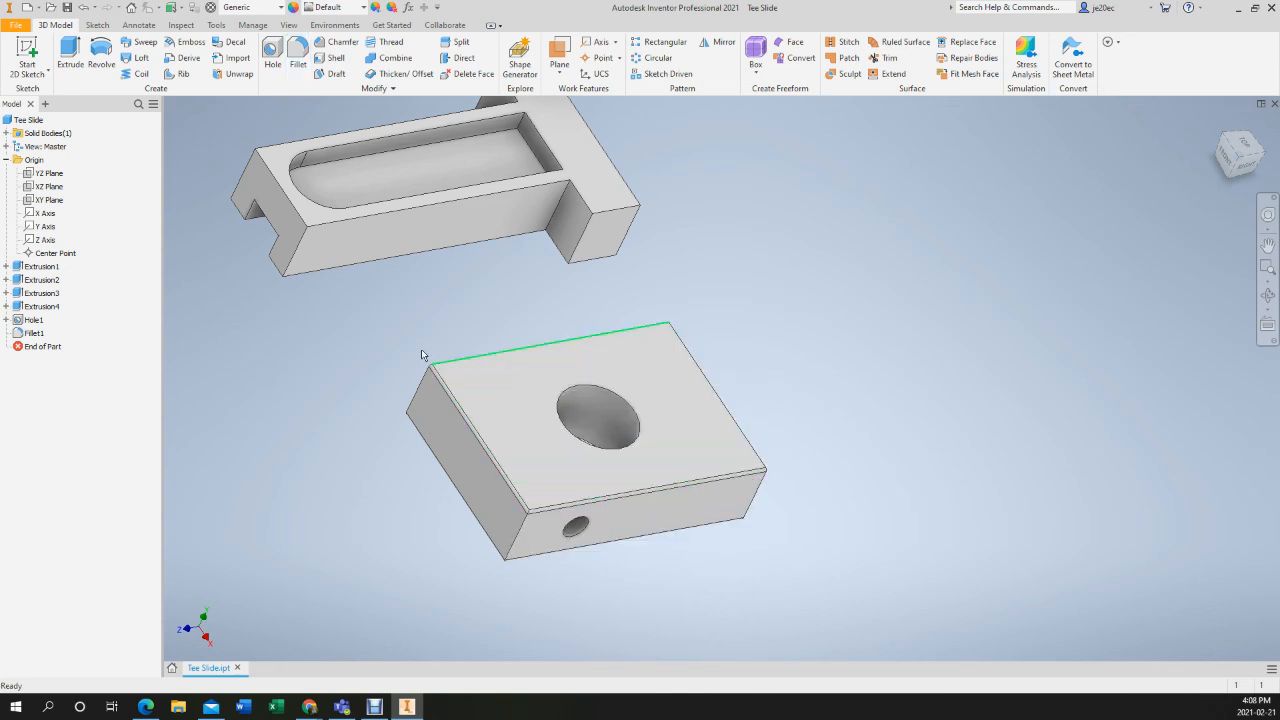
Try to chamfer the block's unfilleted top edge opposite the filleted end face with a 2 mm distance
left_click(734, 421)
mouse_move(753, 438)
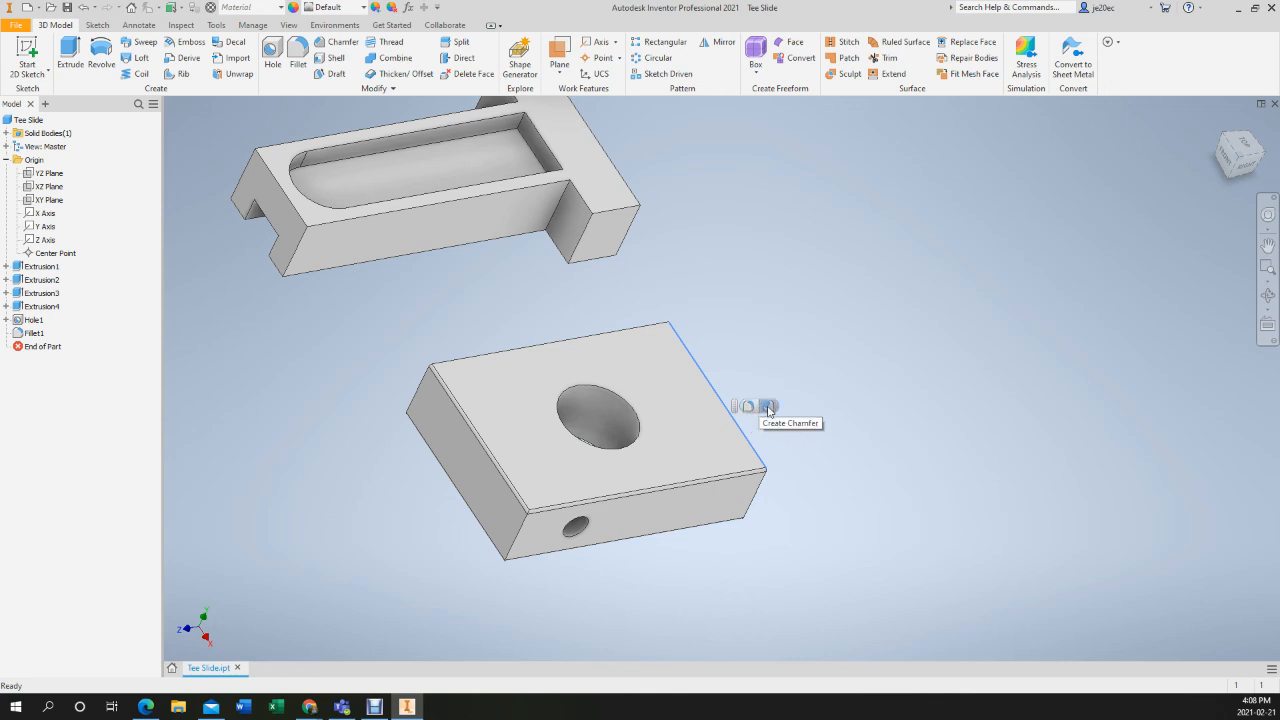
left_click(768, 407)
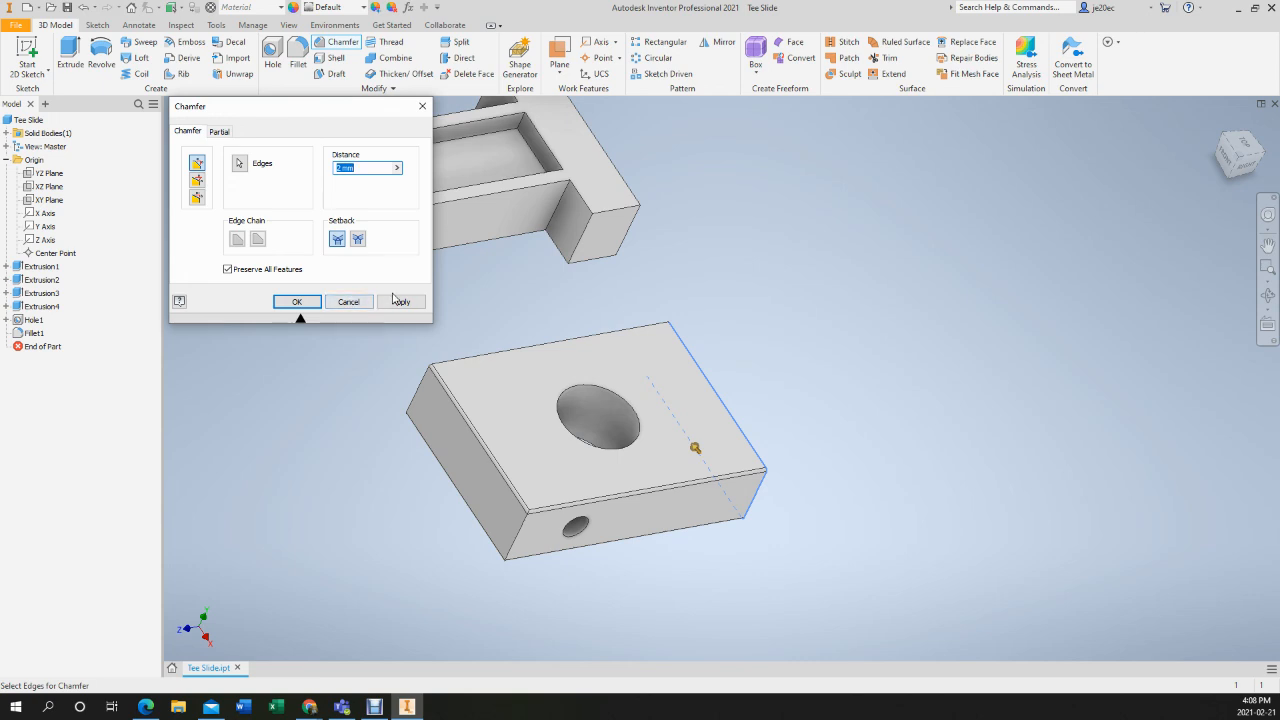
left_click(315, 302)
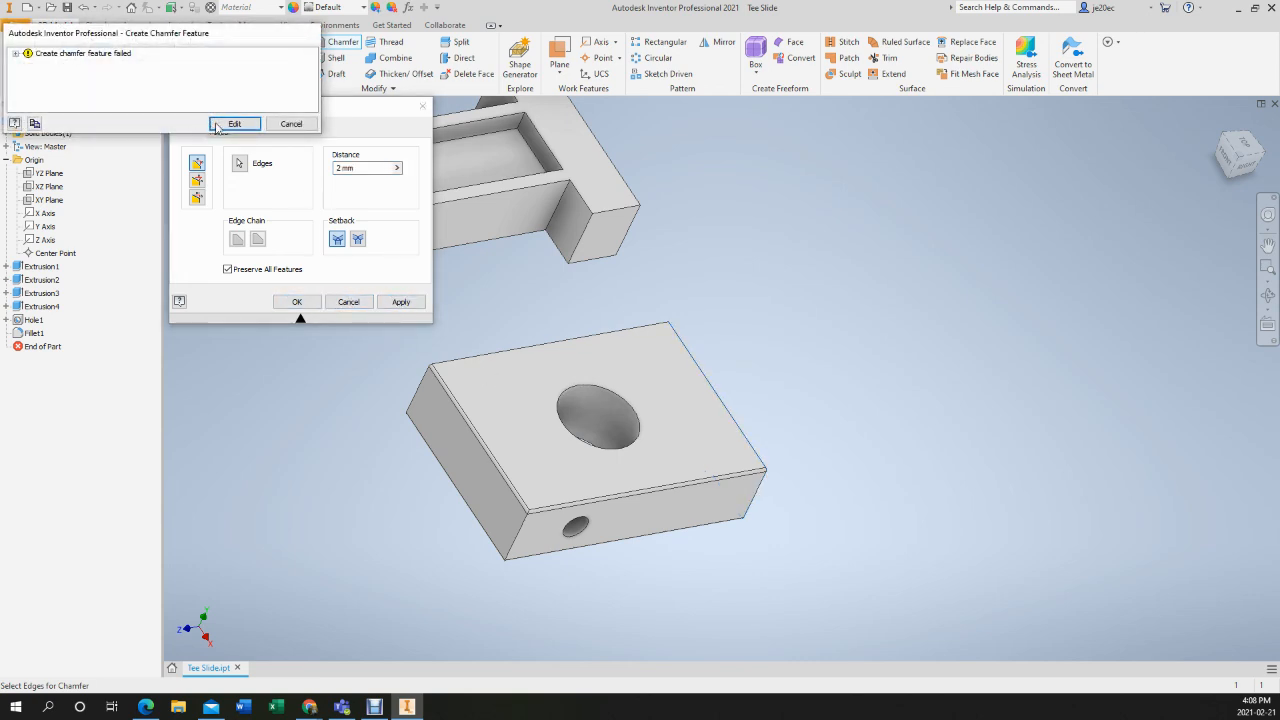
left_click(274, 125)
left_click(700, 367)
left_click(742, 368)
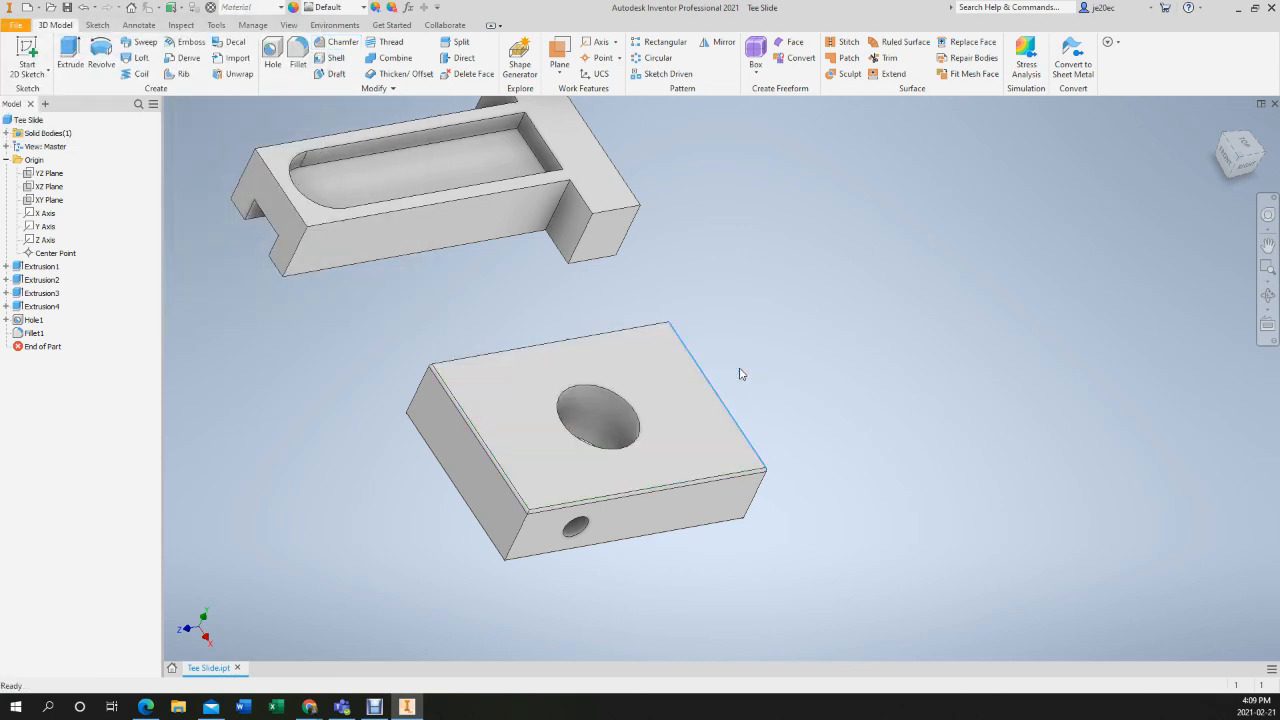